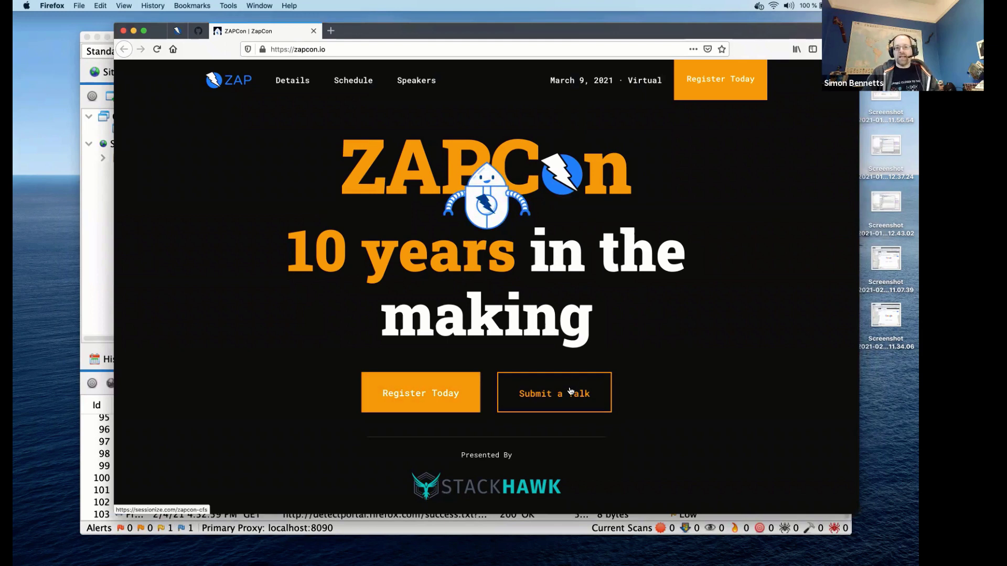
Go to the zaproxy.org site and open the Frequently Asked Questions page from its documentation.
{"action": "left_click", "coordinate": [568, 391]}
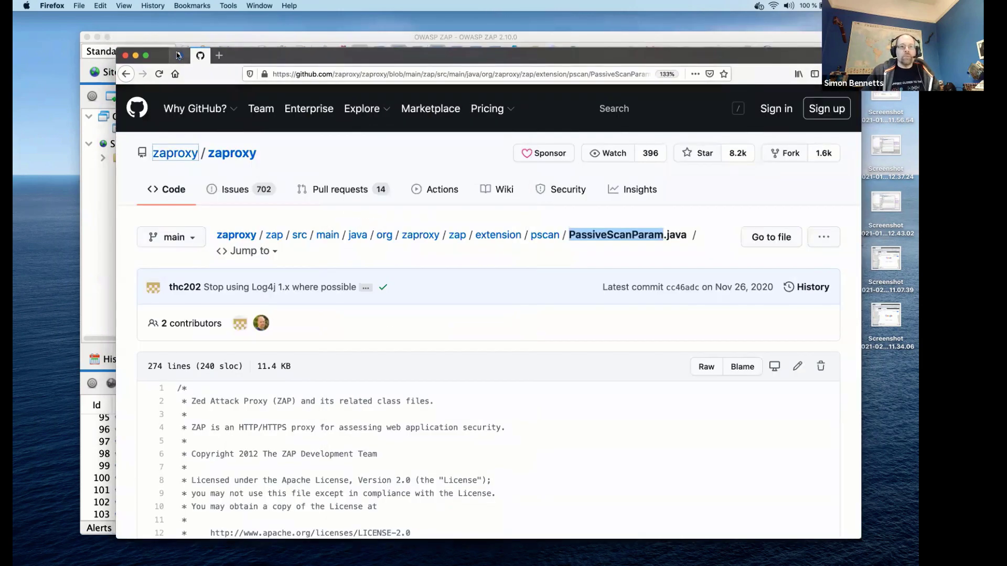
{"action": "left_click", "coordinate": [179, 55]}
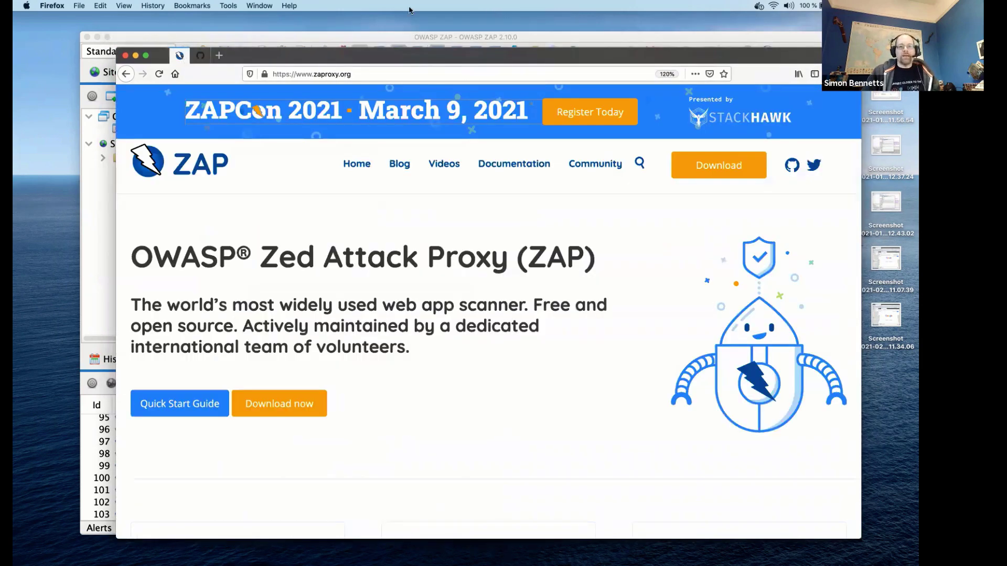
{"action": "left_click_drag", "start_coordinate": [463, 59], "coordinate": [460, 59]}
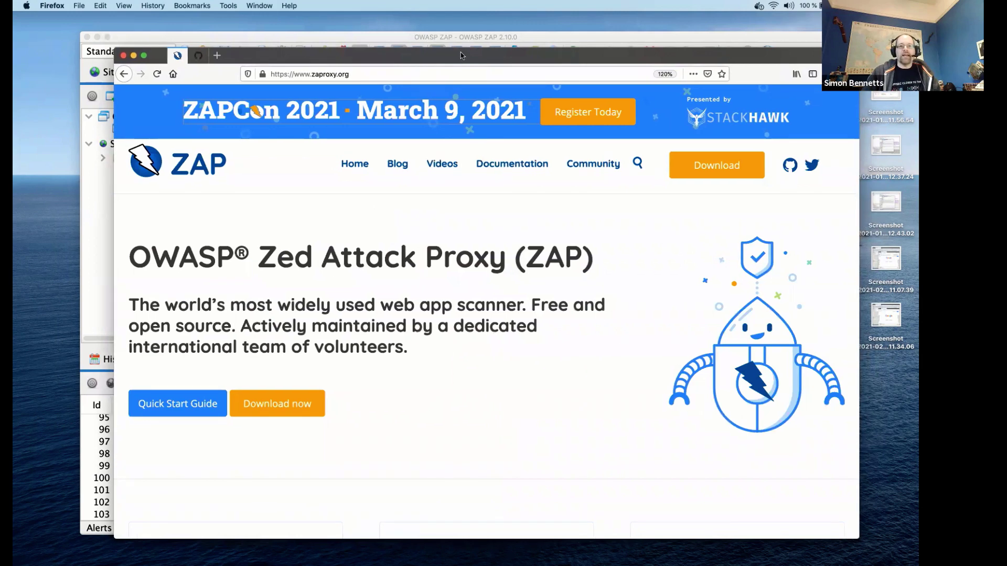
{"action": "left_click", "coordinate": [524, 167]}
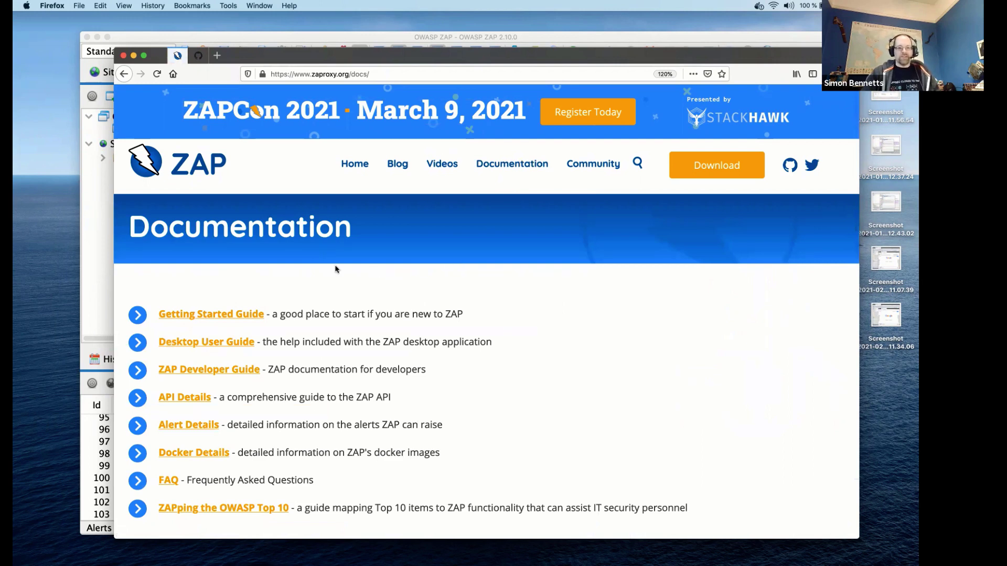
{"action": "left_click", "coordinate": [169, 480]}
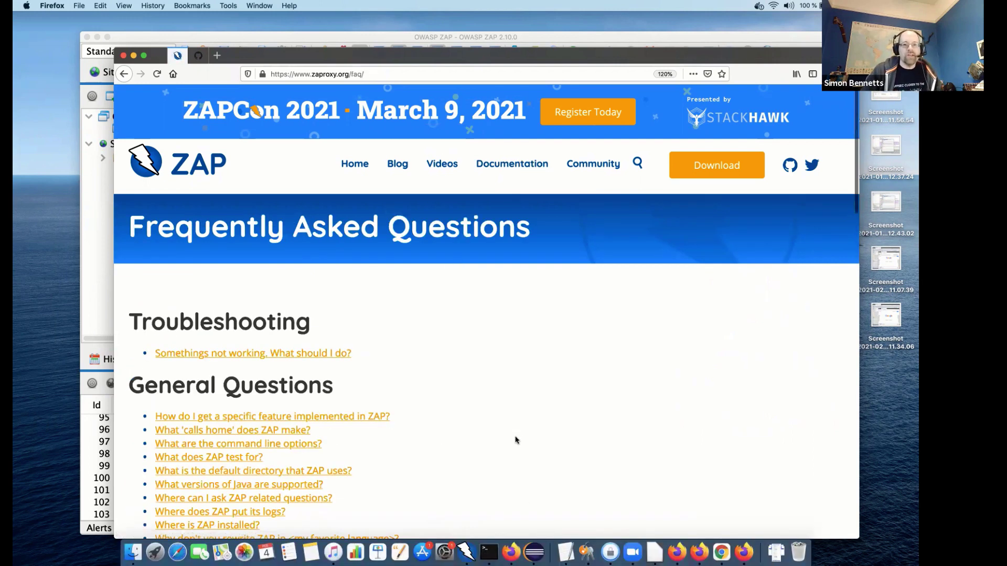
Open the FAQ entry "Where is ZAP installed?" and read the install locations for each operating system.
{"action": "scroll", "coordinate": [517, 440], "scroll_direction": "down", "scroll_amount": 3}
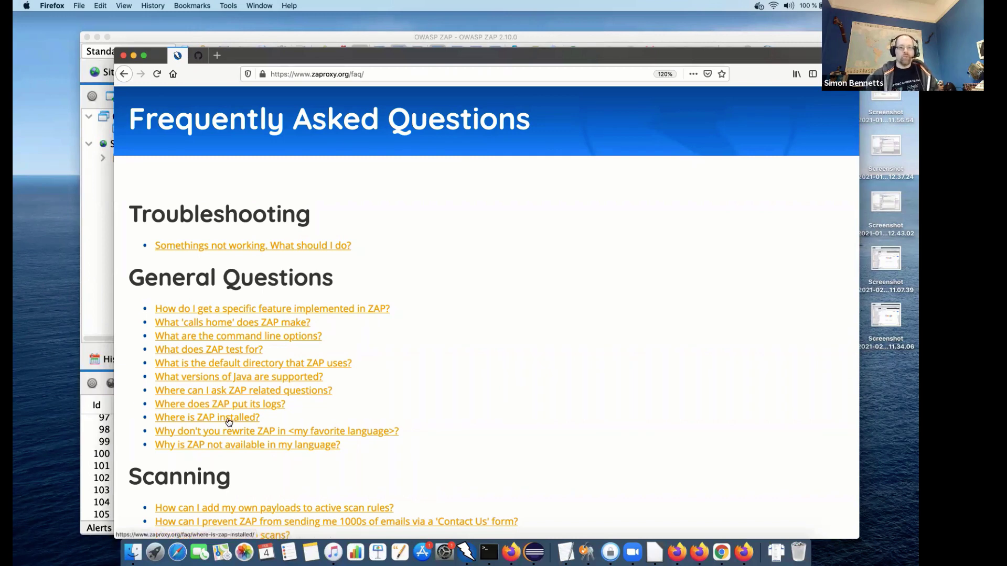
{"action": "left_click", "coordinate": [229, 420]}
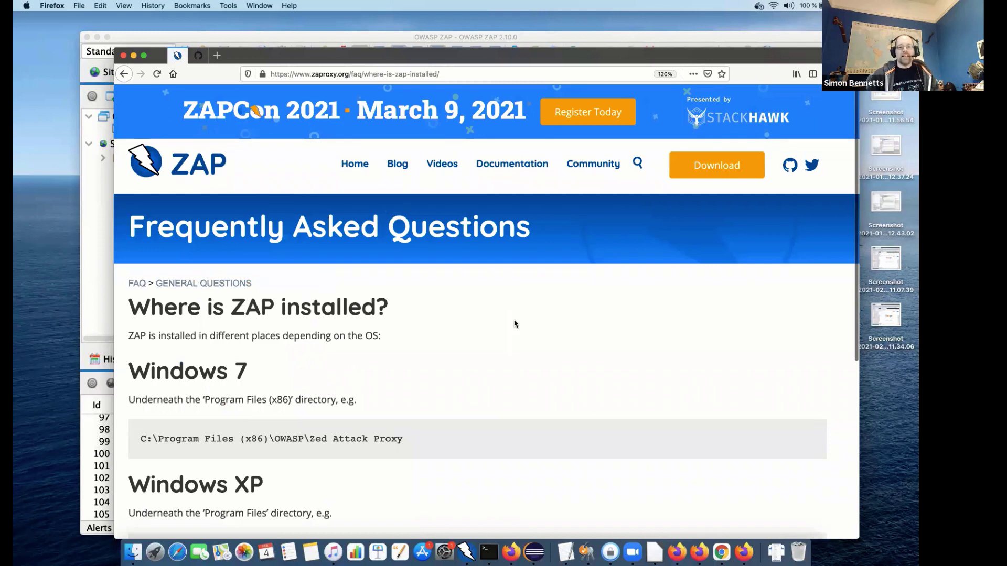
{"action": "scroll", "coordinate": [516, 332], "scroll_direction": "down", "scroll_amount": 5}
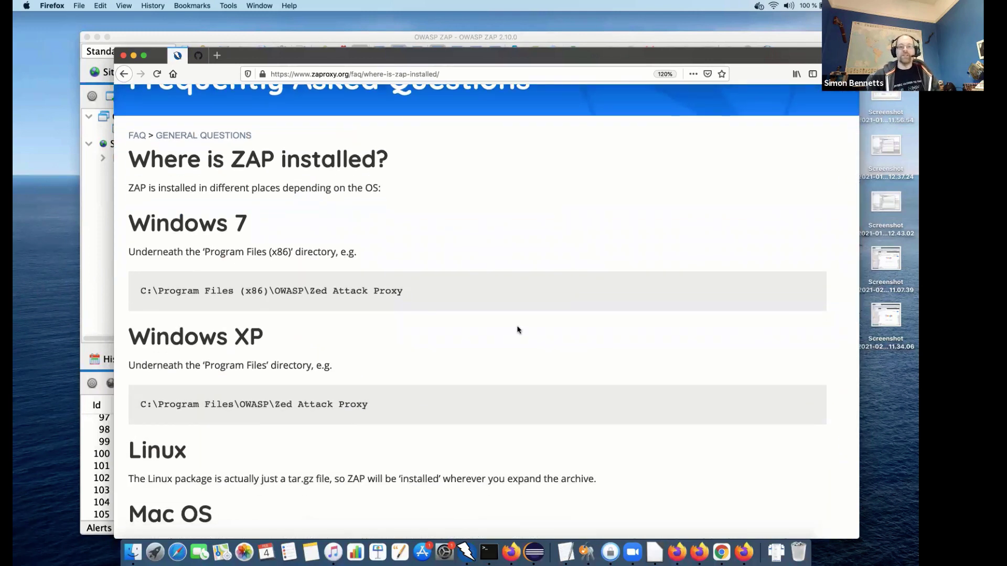
{"action": "scroll", "coordinate": [400, 288], "scroll_direction": "down", "scroll_amount": 1}
{"action": "scroll", "coordinate": [400, 288], "scroll_direction": "down", "scroll_amount": 2}
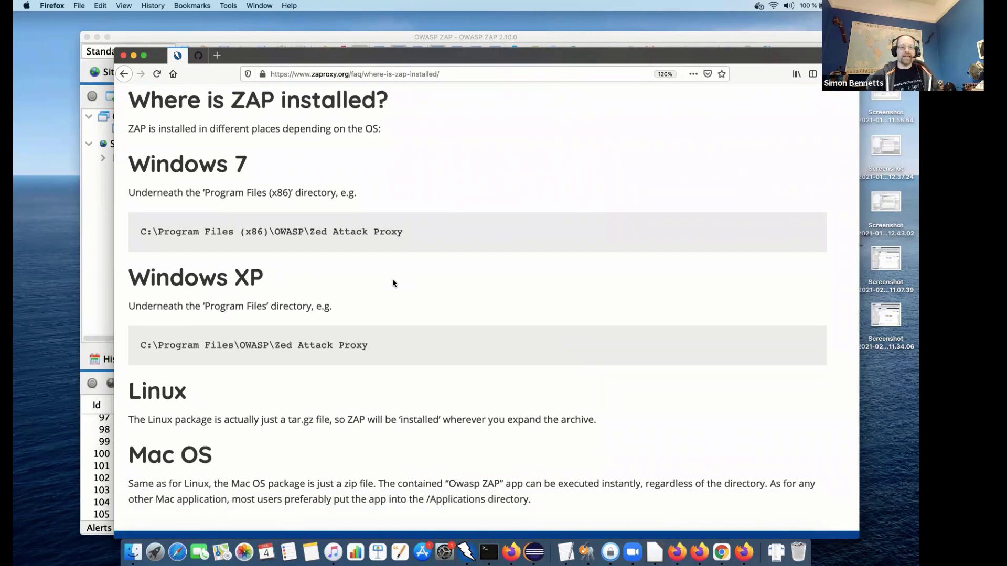
{"action": "scroll", "coordinate": [395, 283], "scroll_direction": "down", "scroll_amount": 3}
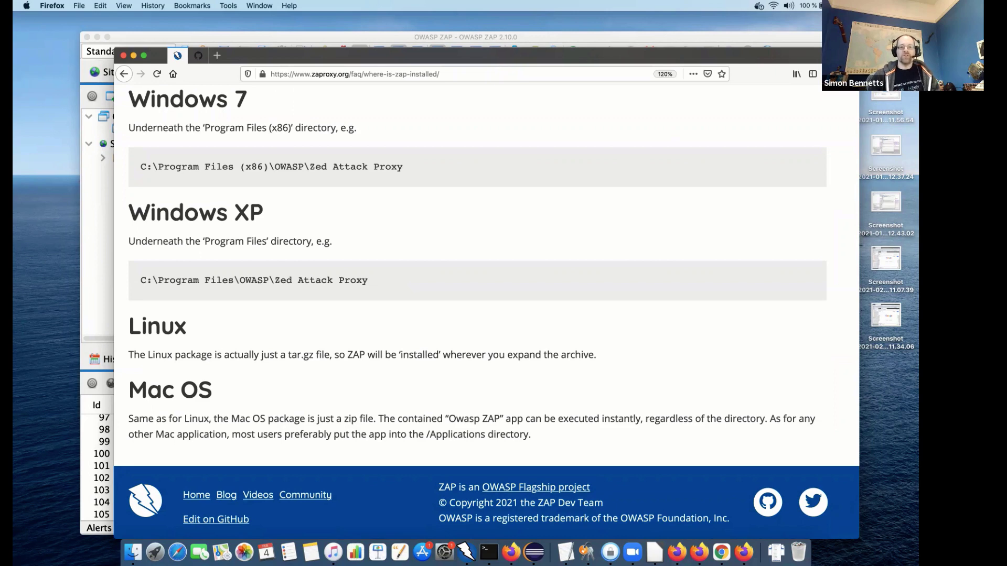
Return to the FAQ list, open "What is the default directory that ZAP uses?" and read down to the weekly releases suffix, highlighting it.
{"action": "key", "text": "super+Left"}
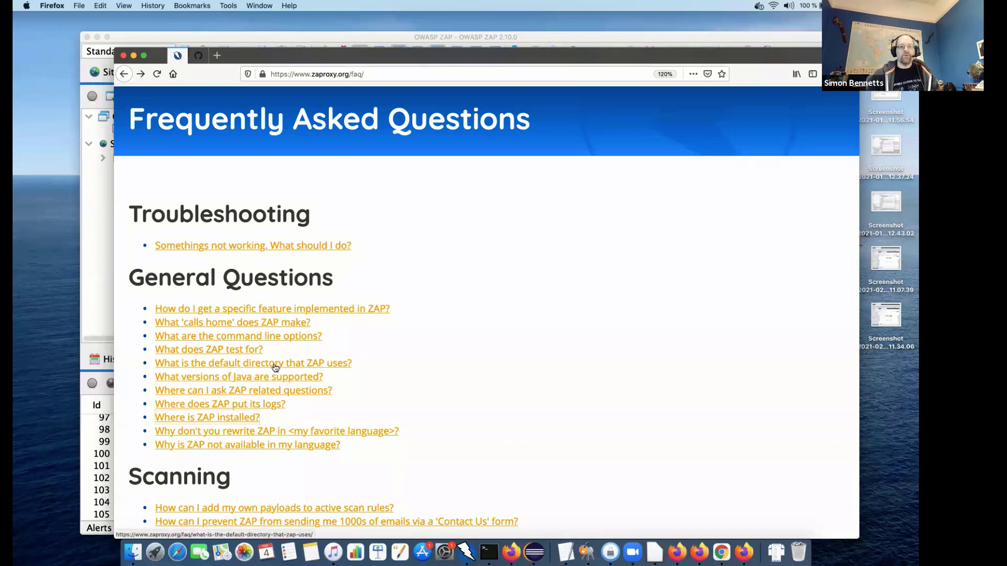
{"action": "left_click", "coordinate": [275, 365]}
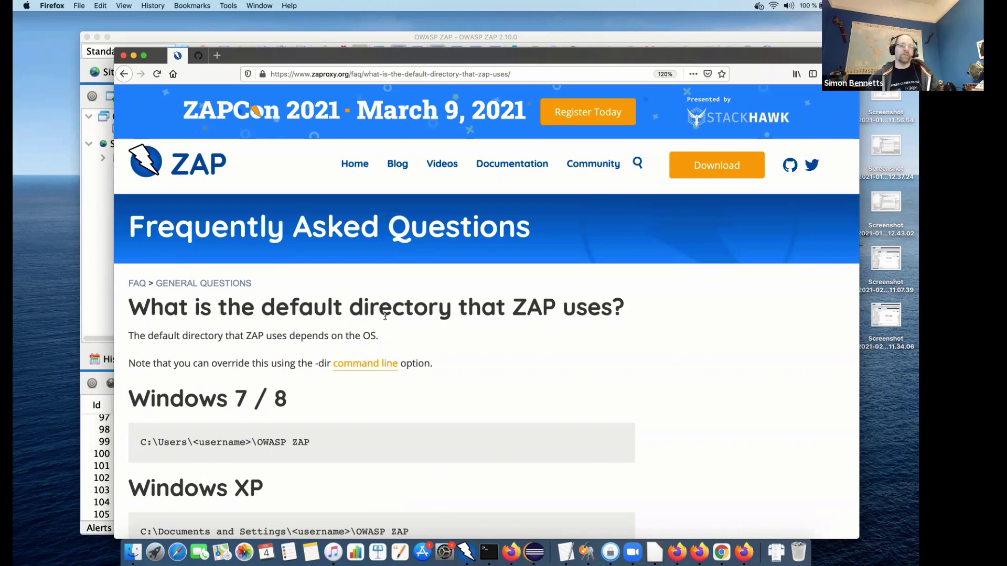
{"action": "scroll", "coordinate": [385, 315], "scroll_direction": "down", "scroll_amount": 5}
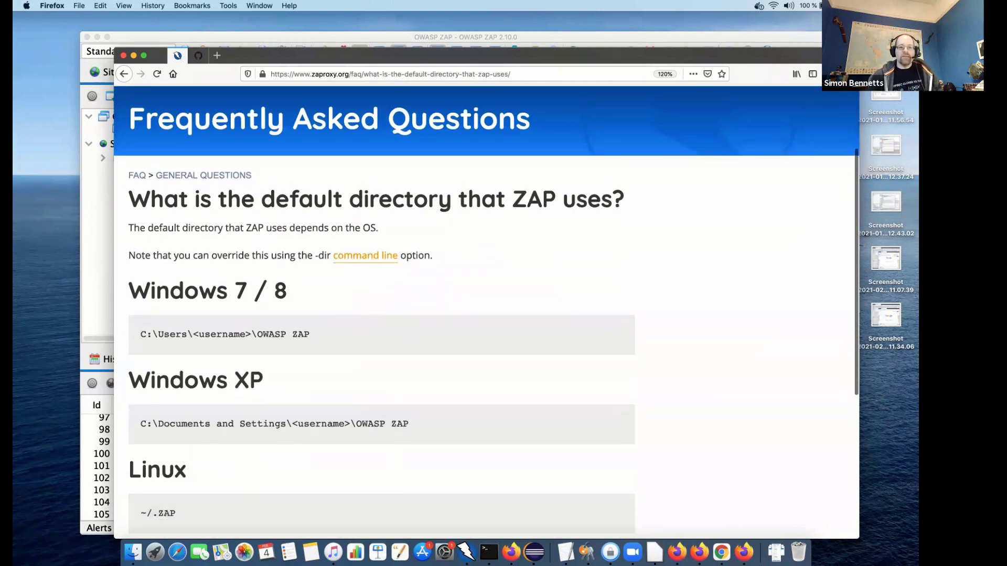
{"action": "scroll", "coordinate": [382, 314], "scroll_direction": "down", "scroll_amount": 5}
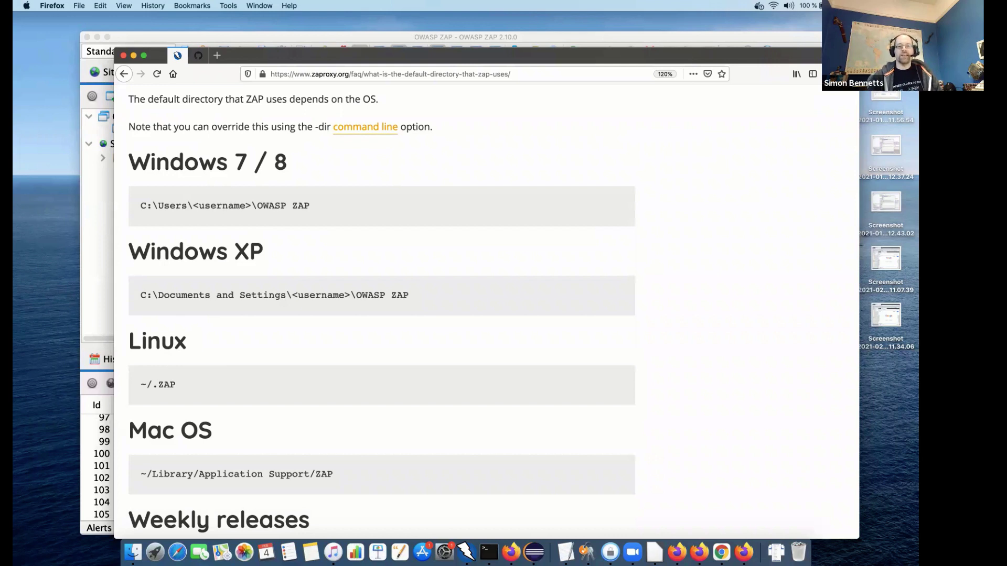
{"action": "scroll", "coordinate": [382, 315], "scroll_direction": "down", "scroll_amount": 3}
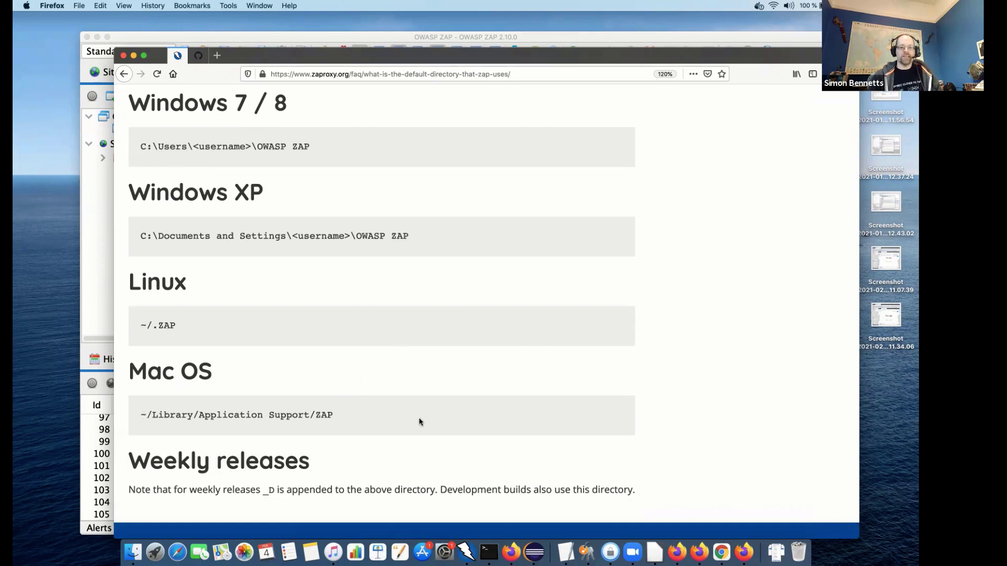
{"action": "scroll", "coordinate": [447, 403], "scroll_direction": "down", "scroll_amount": 2}
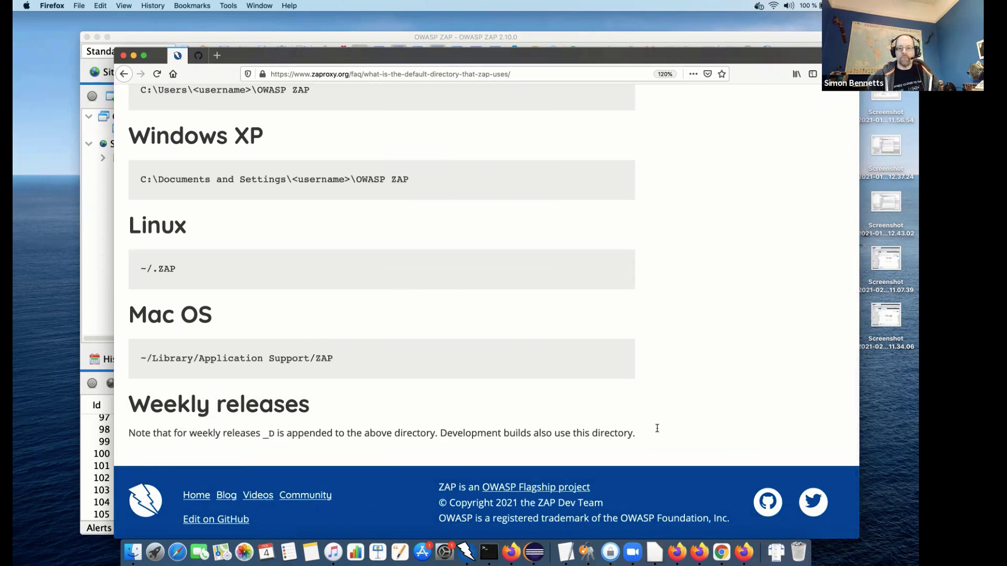
{"action": "double_click", "coordinate": [277, 433]}
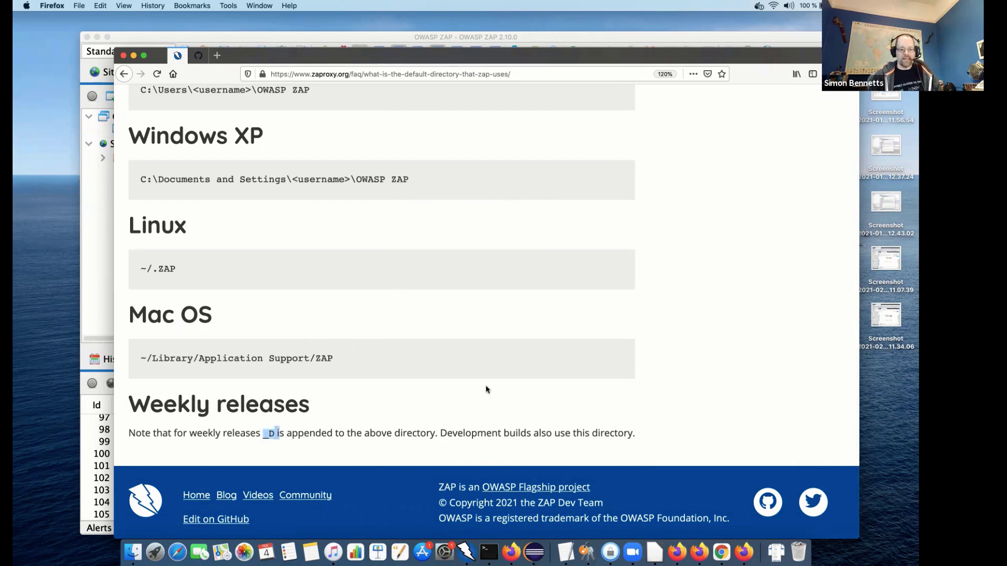
Switch to Terminal and list the contents of ~/Library/Application\ Support/ZAP with ls.
{"action": "left_click", "coordinate": [488, 552]}
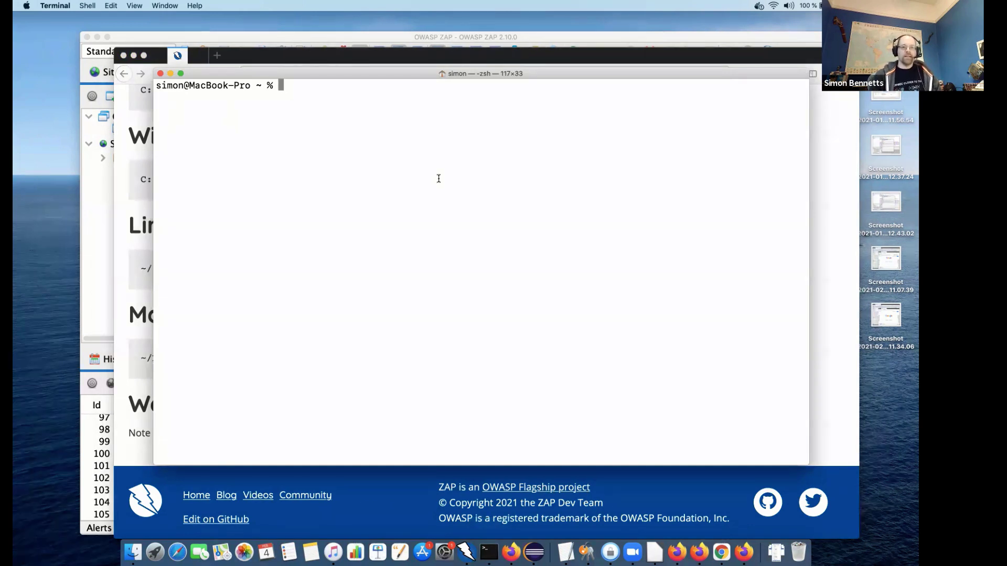
{"action": "type", "text": "ls "}
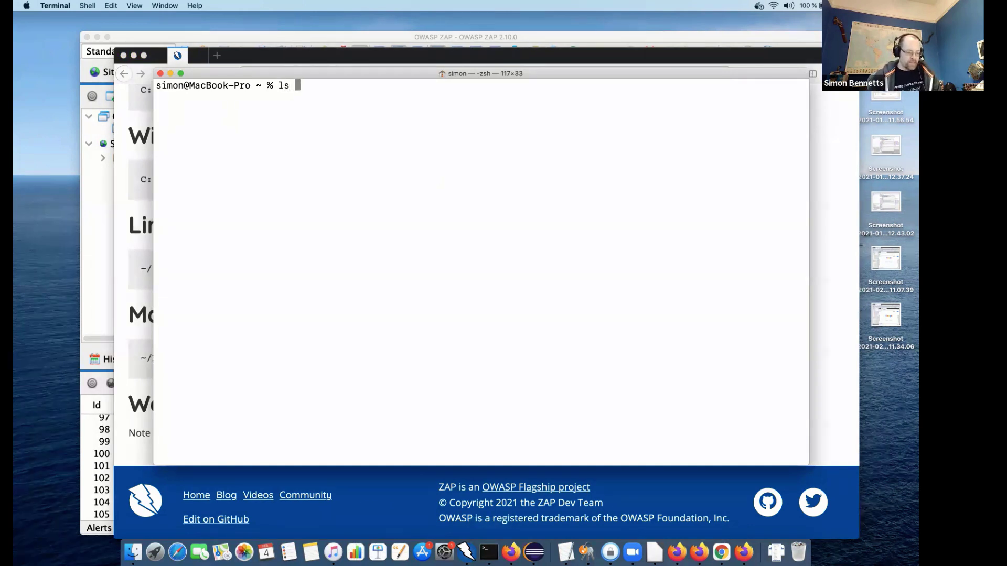
{"action": "type", "text": "~"}
{"action": "type", "text": "/Library/Application\\ S"}
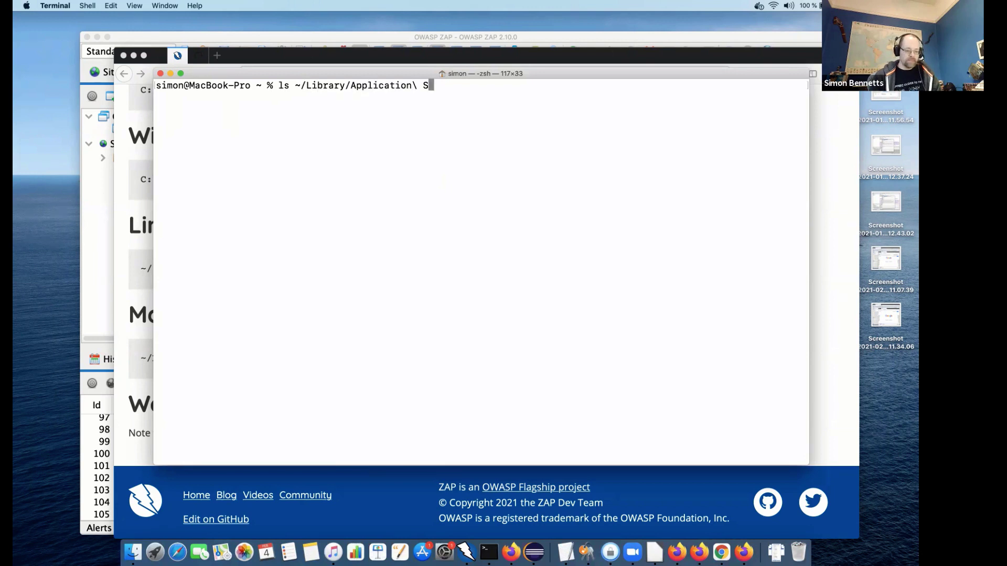
{"action": "type", "text": "upport/ZAP"}
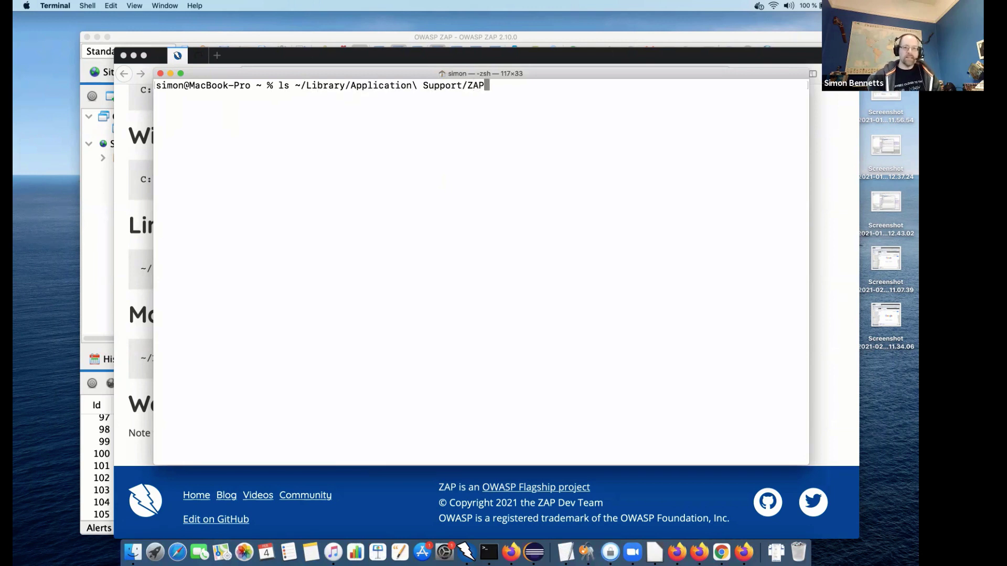
{"action": "key", "text": "Tab"}
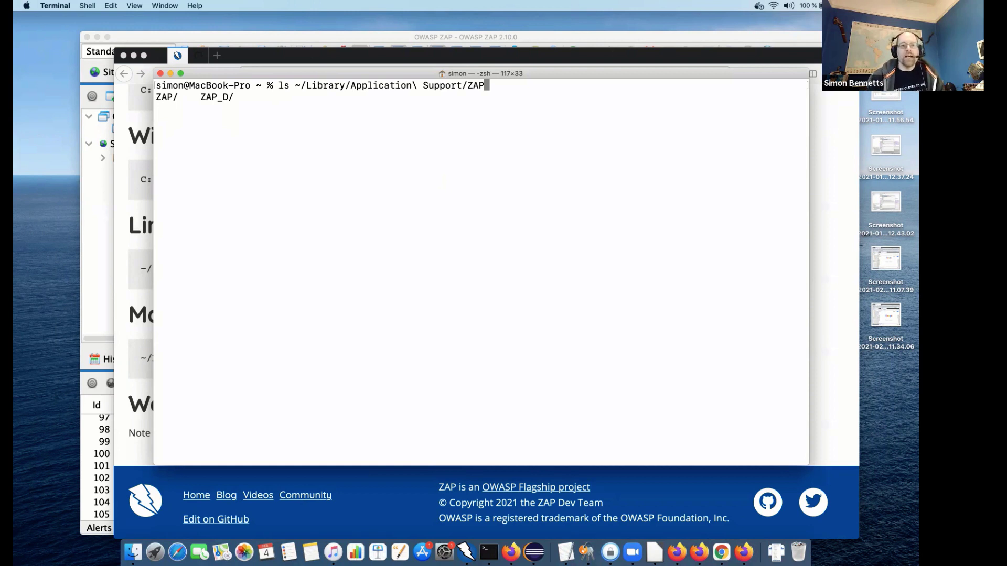
{"action": "key", "text": "Return"}
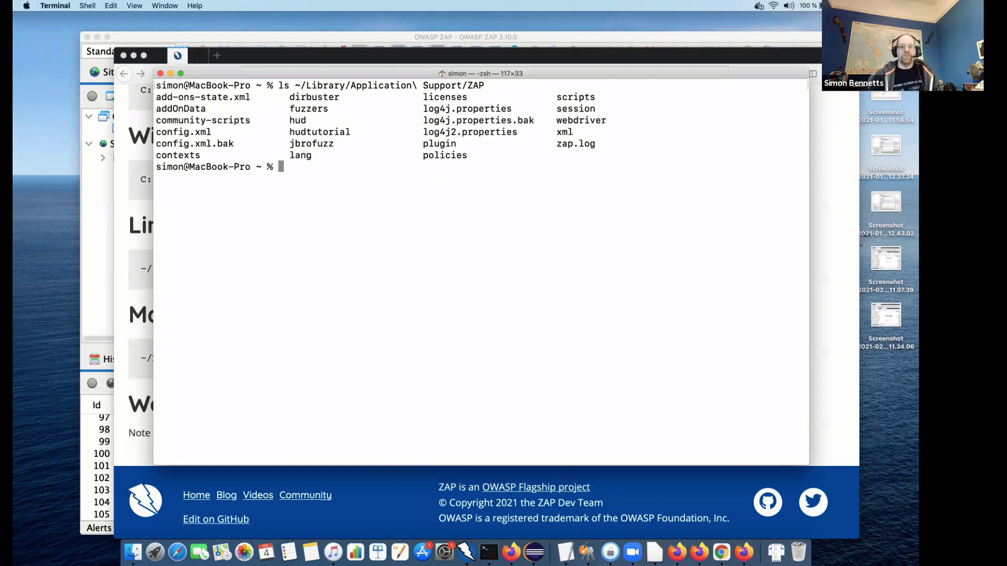
Reuse the previous command as cd to change into ~/Library/Application\ Support/ZAP.
{"action": "key", "text": "Up"}
{"action": "key", "text": "alt+Left"}
{"action": "key", "text": "alt+Left"}
{"action": "key", "text": "alt+Left"}
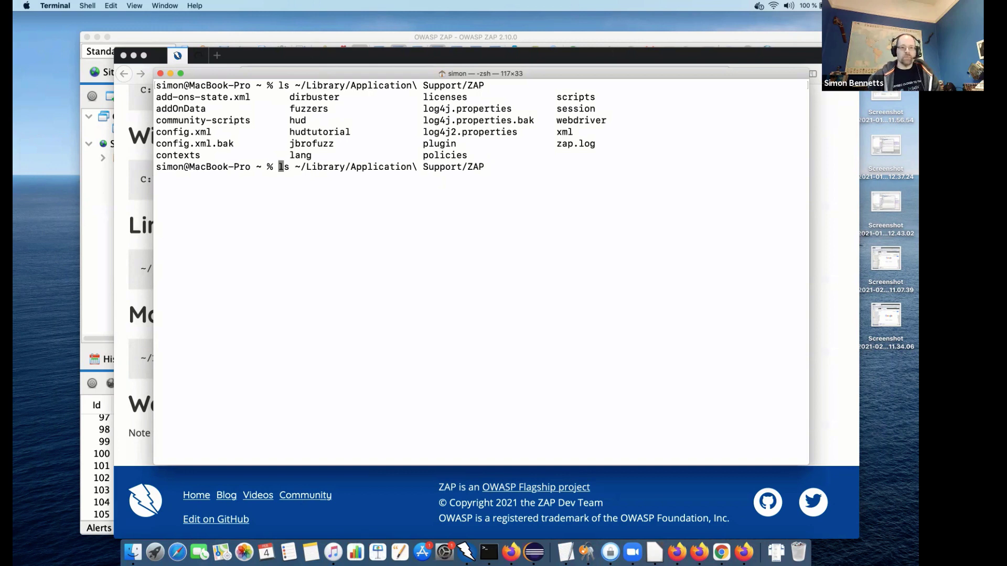
{"action": "key", "text": "Delete"}
{"action": "key", "text": "Delete"}
{"action": "type", "text": "cd"}
{"action": "key", "text": "Return"}
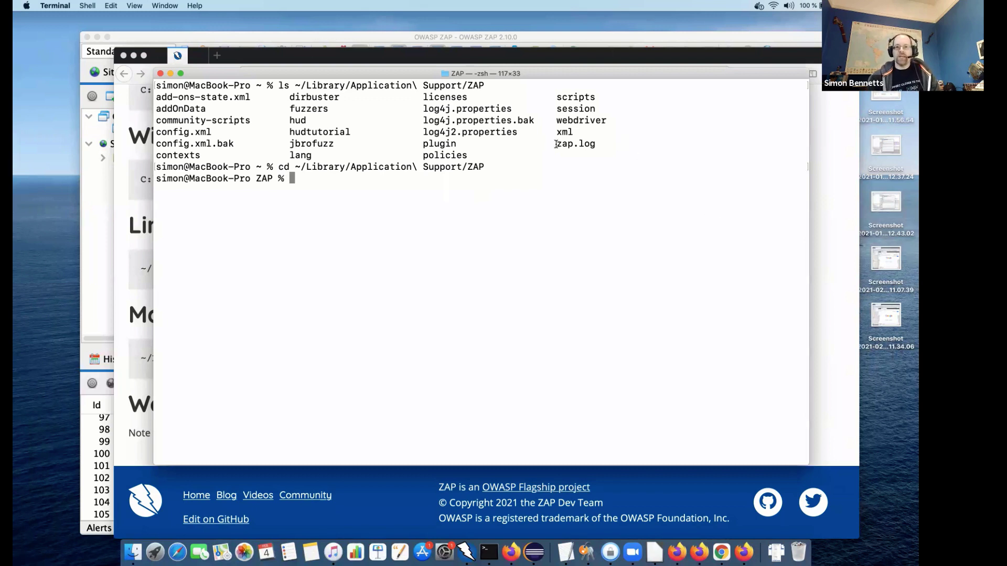
Open zap.log in vi, look through its first entries and quit the editor.
{"action": "left_click_drag", "start_coordinate": [555, 144], "coordinate": [607, 145]}
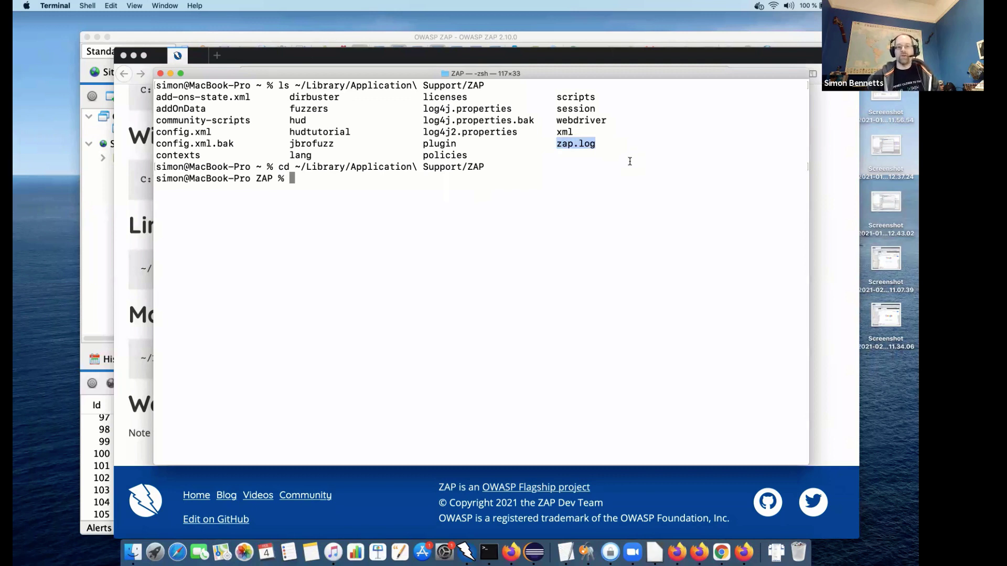
{"action": "type", "text": "vi zap.log"}
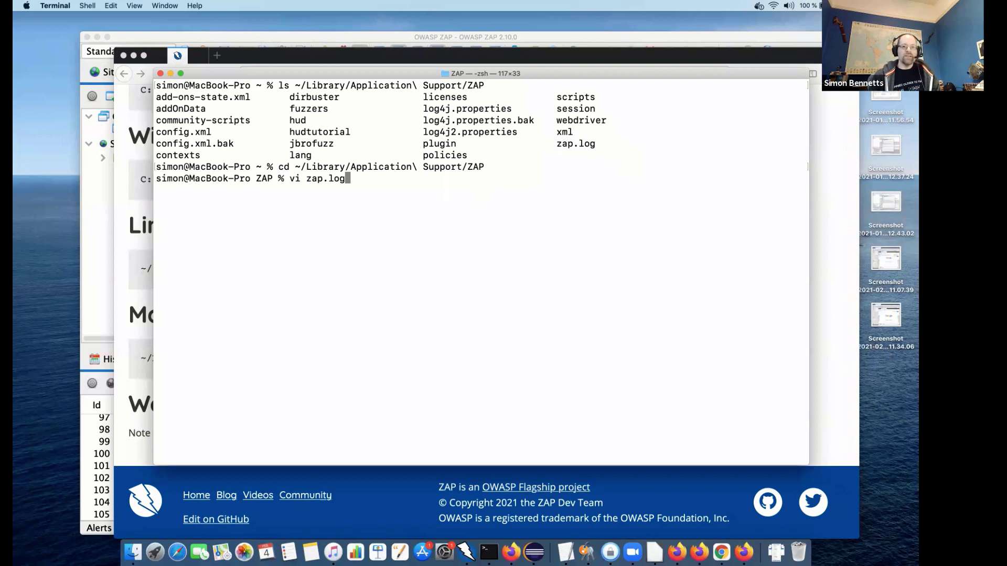
{"action": "key", "text": "Return"}
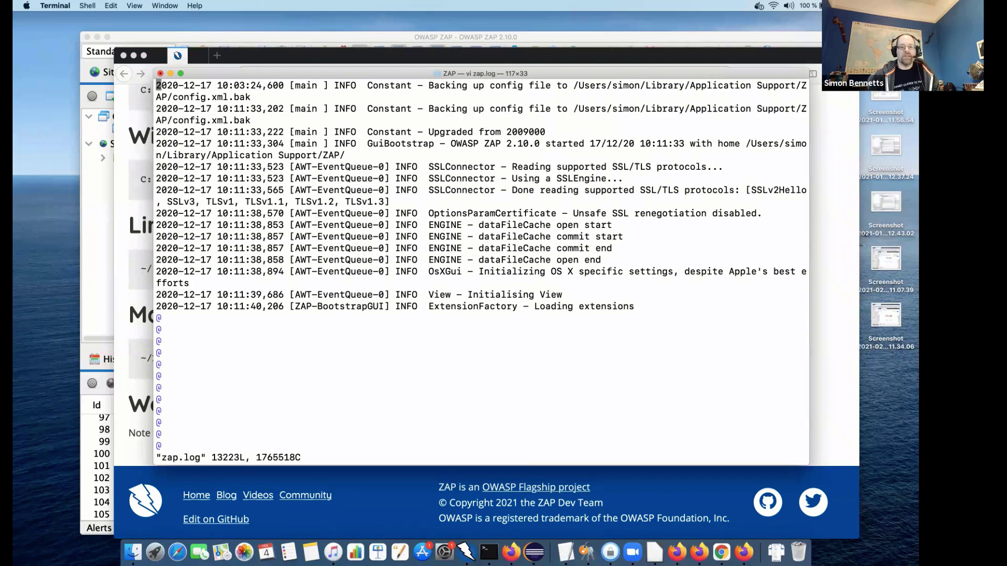
{"action": "scroll", "coordinate": [481, 267], "scroll_direction": "down", "scroll_amount": 10}
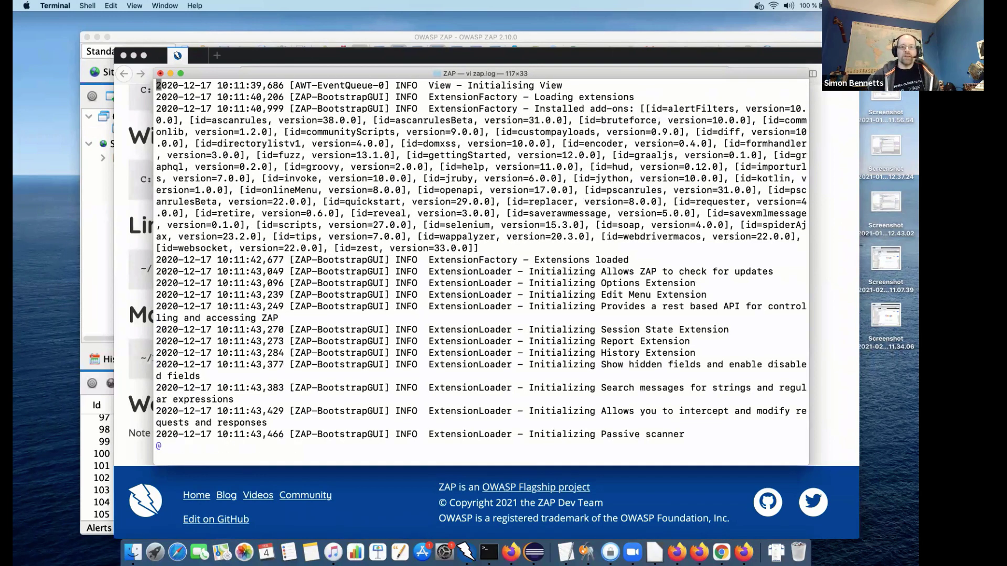
{"action": "scroll", "coordinate": [482, 267], "scroll_direction": "up", "scroll_amount": 15}
{"action": "type", "text": ":q"}
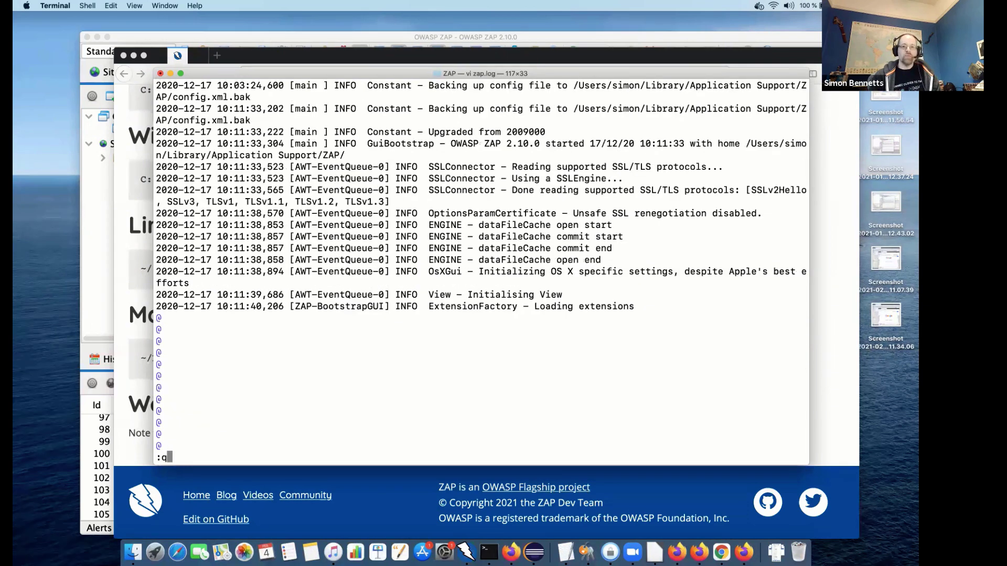
{"action": "key", "text": "Return"}
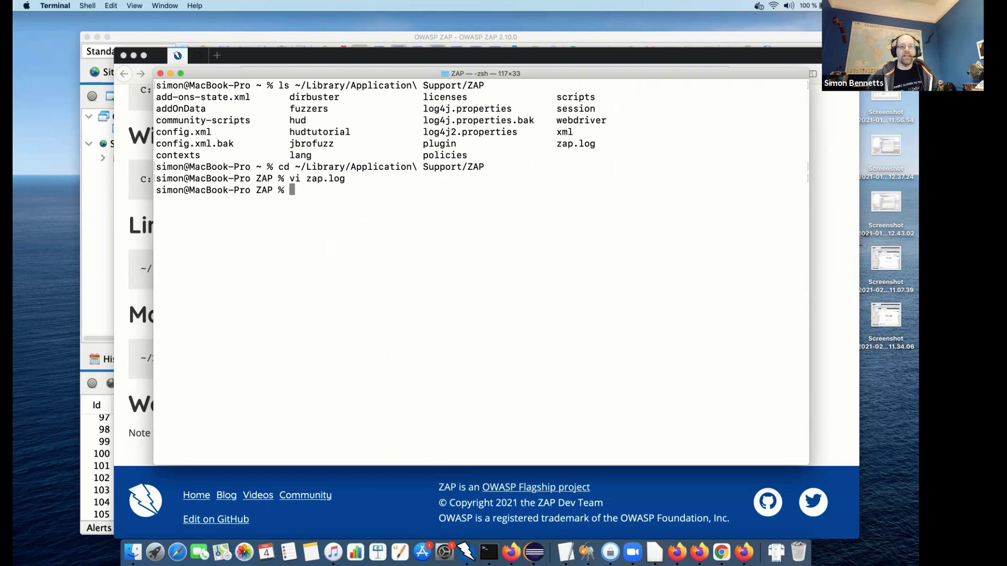
Open config.xml in vi to view the ZAP configuration.
{"action": "type", "text": "vi config.xml"}
{"action": "key", "text": "Return"}
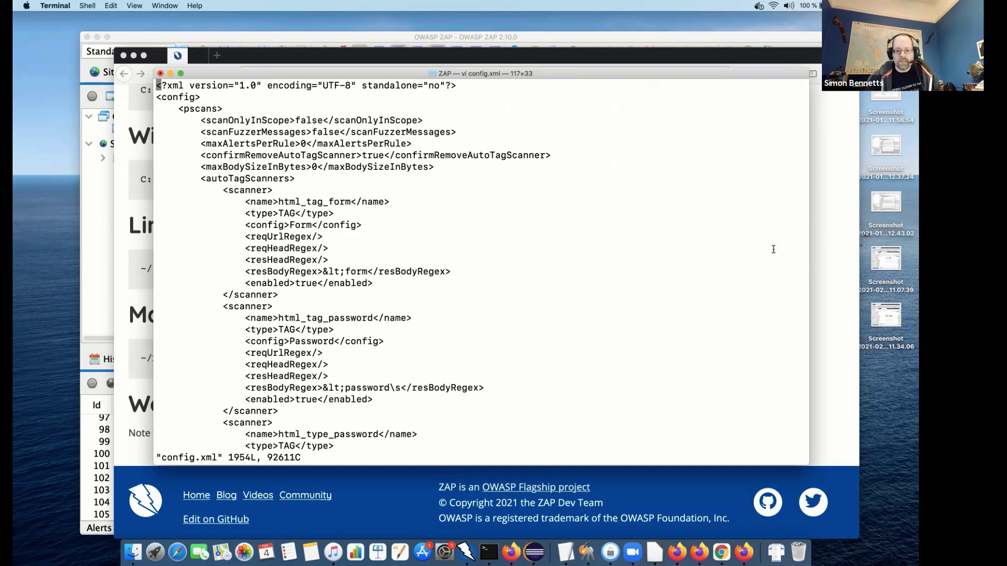
Switch to OWASP ZAP, open the Options dialog and examine its list of option pages from the beginning.
{"action": "left_click", "coordinate": [465, 552]}
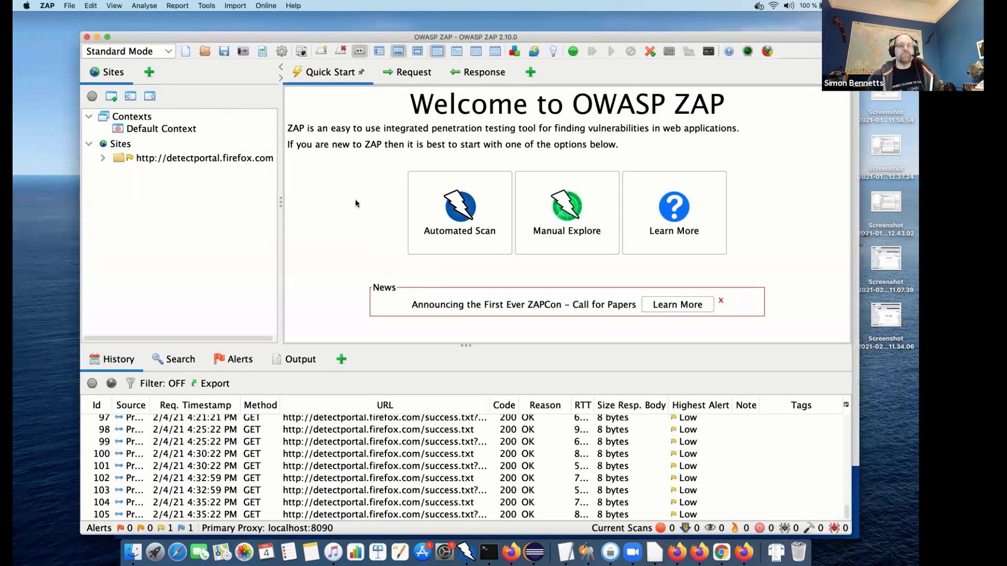
{"action": "left_click", "coordinate": [281, 51]}
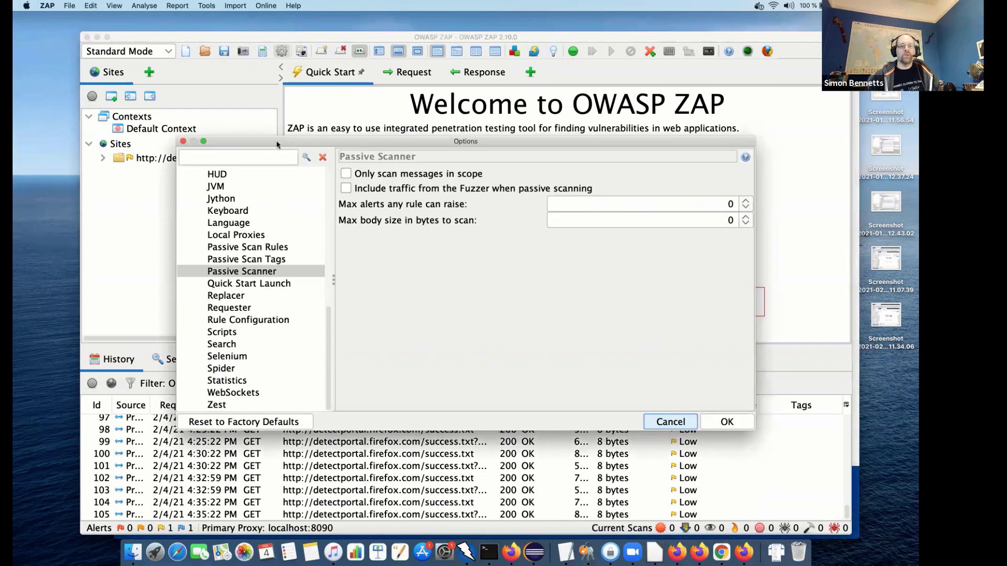
{"action": "scroll", "coordinate": [268, 231], "scroll_direction": "up", "scroll_amount": 3}
{"action": "scroll", "coordinate": [265, 206], "scroll_direction": "up", "scroll_amount": 5}
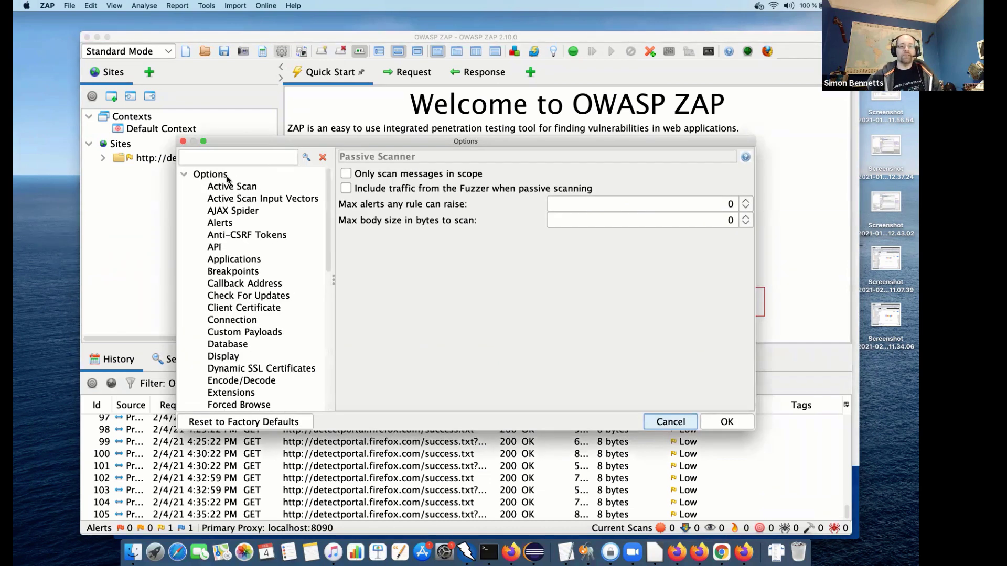
Browse the option pages from Active Scan to Selenium, going back to examine the Passive Scanner page.
{"action": "left_click", "coordinate": [242, 186]}
{"action": "key", "text": "Down"}
{"action": "key", "text": "Down"}
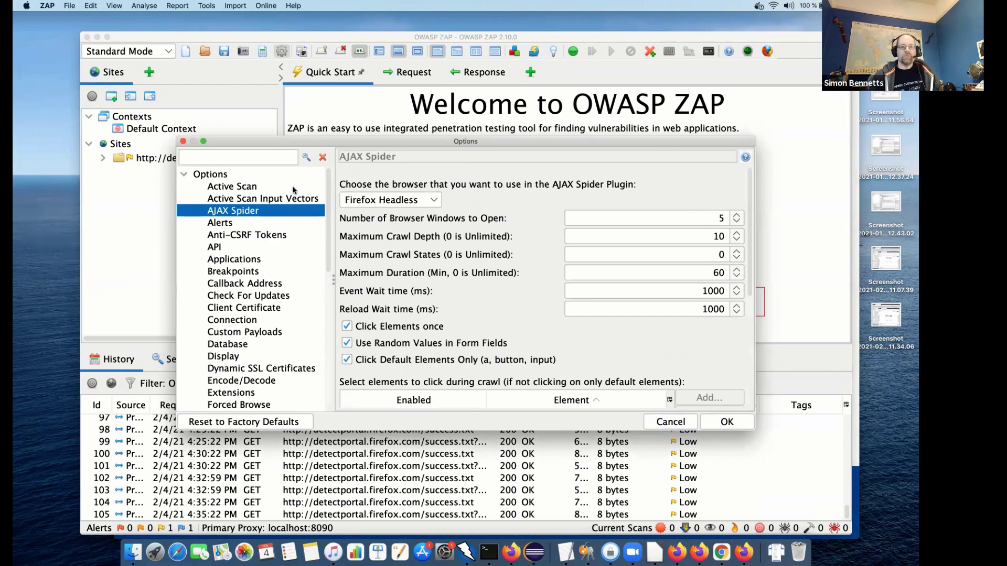
{"action": "key", "text": "Down"}
{"action": "key", "text": "Down"}
{"action": "key", "text": "Down"}
{"action": "key", "text": "Down"}
{"action": "key", "text": "Down"}
{"action": "key", "text": "Down"}
{"action": "key", "text": "Down"}
{"action": "key", "text": "Down"}
{"action": "key", "text": "Down"}
{"action": "key", "text": "Down"}
{"action": "key", "text": "Down"}
{"action": "key", "text": "Down"}
{"action": "key", "text": "Down"}
{"action": "key", "text": "Down"}
{"action": "key", "text": "Down"}
{"action": "key", "text": "Down"}
{"action": "key", "text": "Down"}
{"action": "key", "text": "Down"}
{"action": "key", "text": "Down"}
{"action": "key", "text": "Down"}
{"action": "key", "text": "Down"}
{"action": "key", "text": "Down"}
{"action": "key", "text": "Down"}
{"action": "key", "text": "Down"}
{"action": "key", "text": "Down"}
{"action": "key", "text": "Down"}
{"action": "key", "text": "Down"}
{"action": "key", "text": "Down"}
{"action": "key", "text": "Down"}
{"action": "key", "text": "Down"}
{"action": "key", "text": "Down"}
{"action": "key", "text": "Down"}
{"action": "key", "text": "Down"}
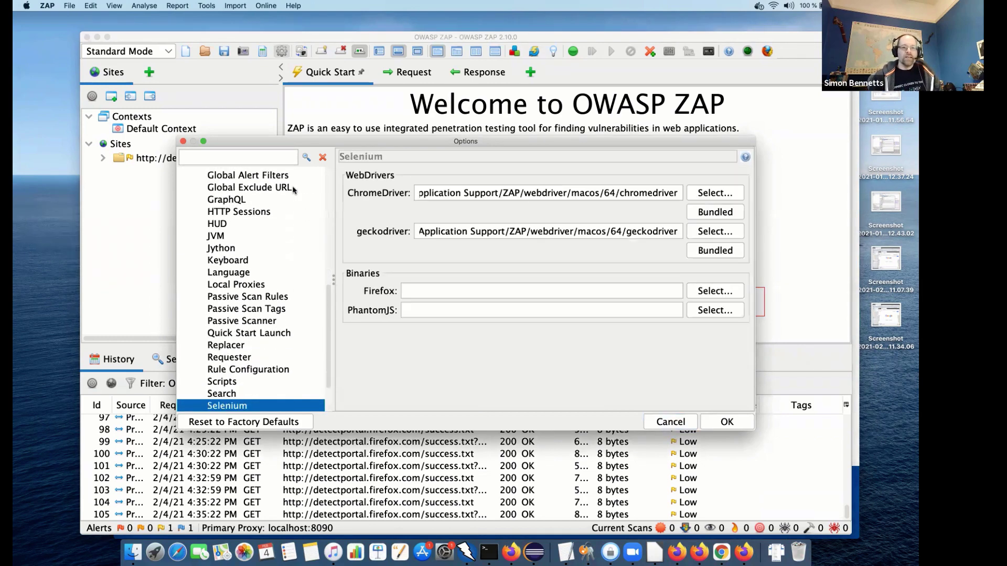
{"action": "key", "text": "Up"}
{"action": "key", "text": "Up"}
{"action": "key", "text": "Up"}
{"action": "key", "text": "Up"}
{"action": "key", "text": "Up"}
{"action": "key", "text": "Up"}
{"action": "key", "text": "Up"}
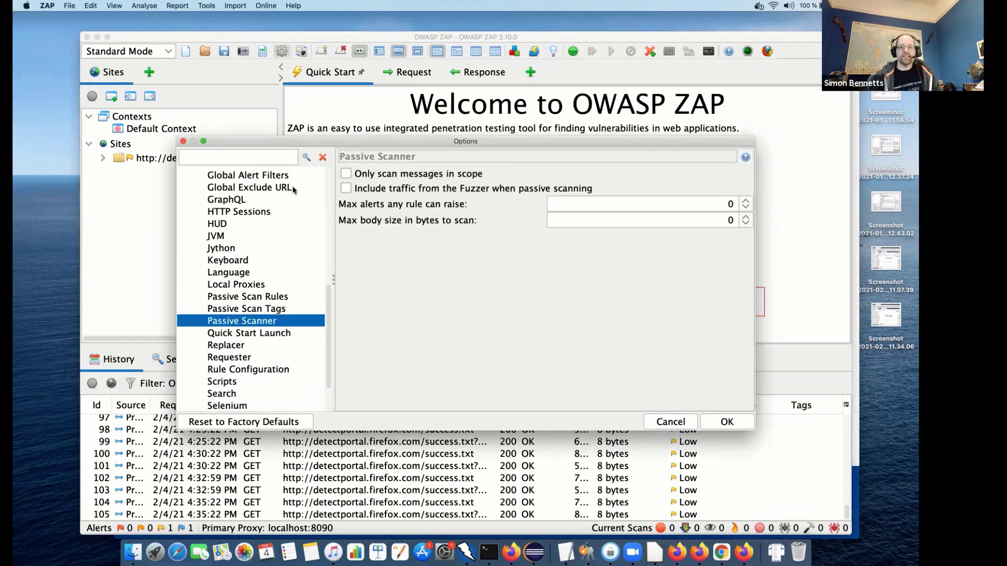
Switch to Terminal and highlight the opening pscans tag near the start of config.xml.
{"action": "key", "text": "super+Tab"}
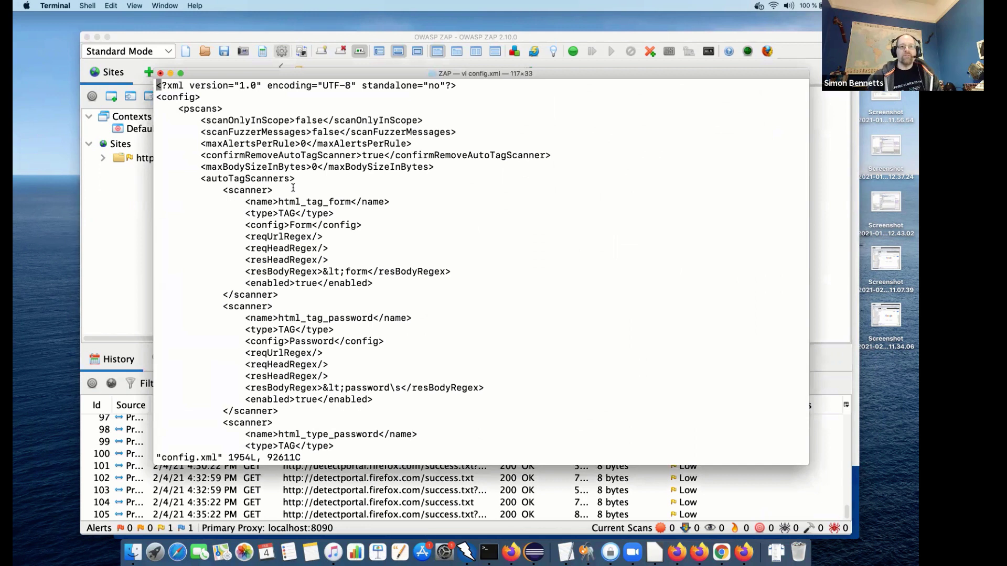
{"action": "key", "text": "j"}
{"action": "key", "text": "j"}
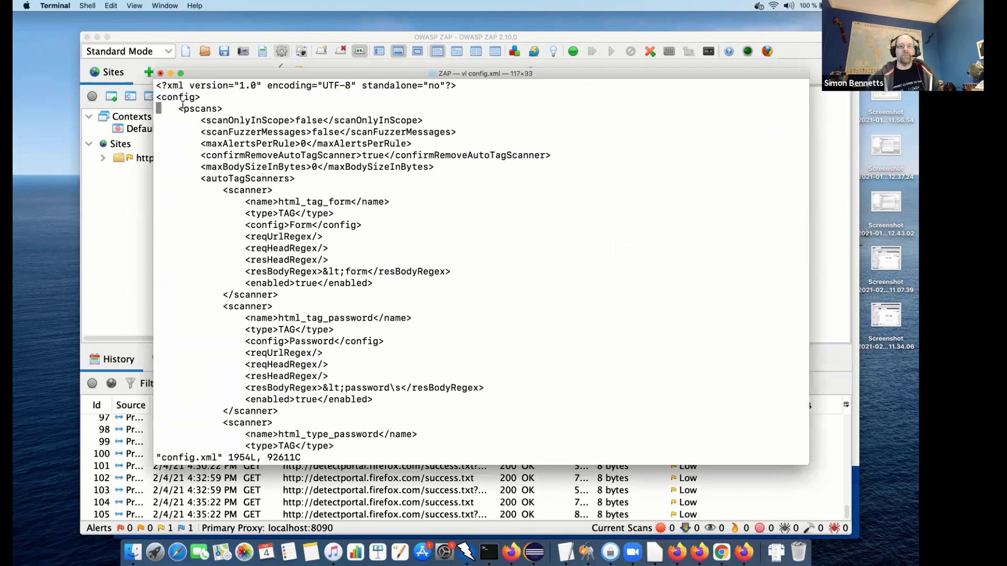
{"action": "left_click_drag", "start_coordinate": [180, 108], "coordinate": [235, 107]}
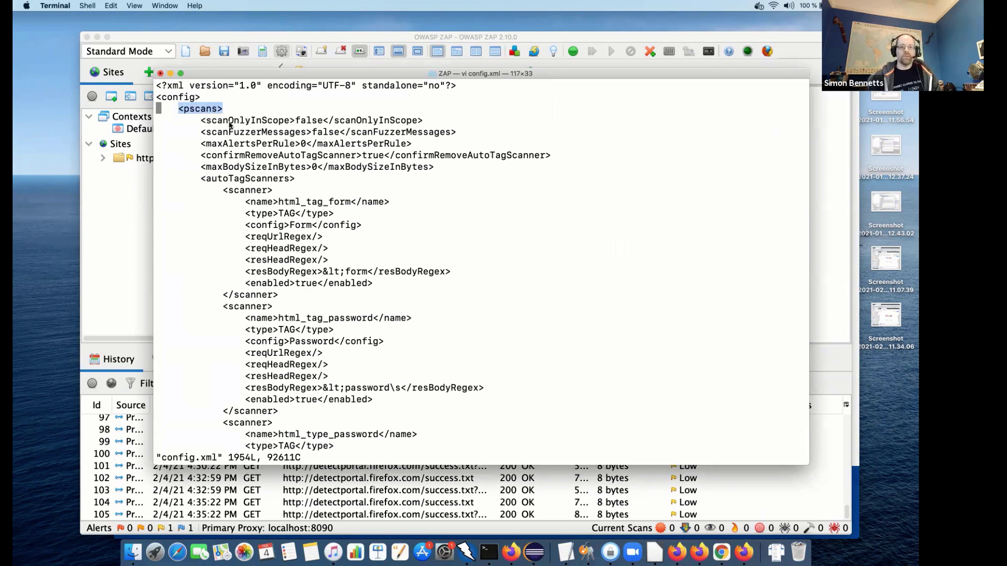
Reposition the Terminal window below the Passive Scanner settings so config.xml and those settings can be compared together.
{"action": "key", "text": "super+Tab"}
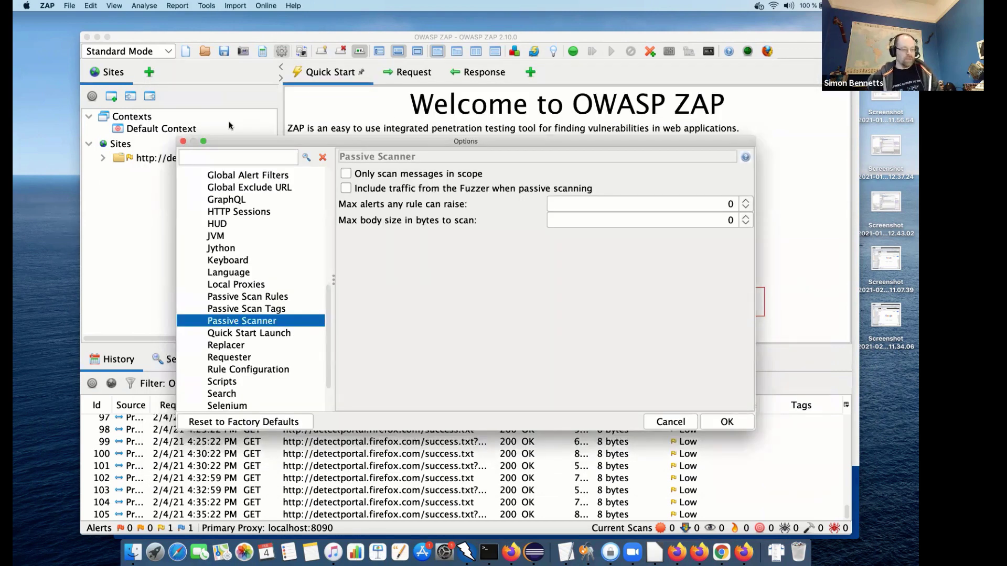
{"action": "key", "text": "super+Tab"}
{"action": "left_click_drag", "start_coordinate": [286, 70], "coordinate": [514, 173]}
{"action": "left_click_drag", "start_coordinate": [478, 243], "coordinate": [477, 240]}
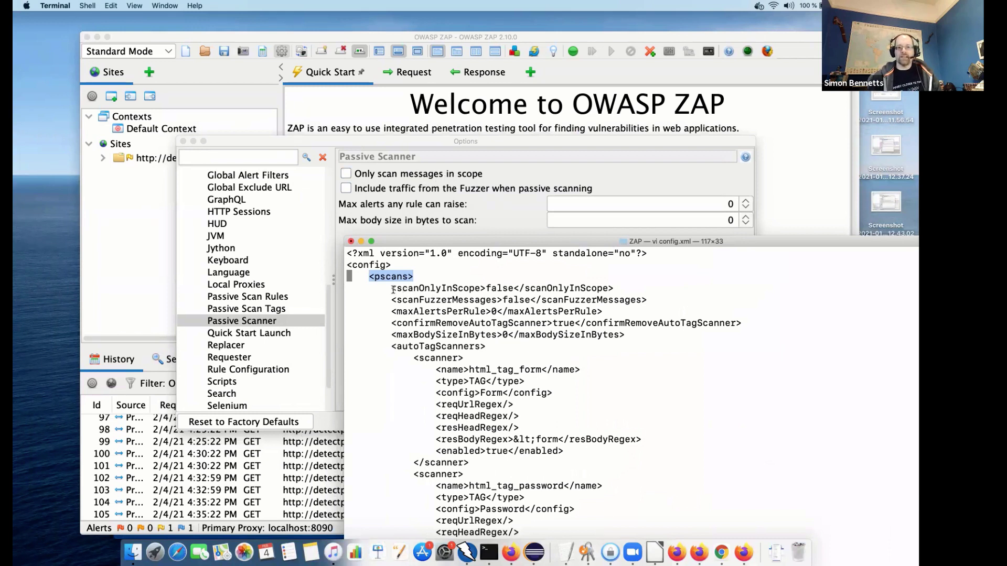
Highlight the scanOnlyInScope and scanFuzzerMessages entries in config.xml to compare them with the Passive Scanner settings.
{"action": "left_click_drag", "start_coordinate": [391, 288], "coordinate": [575, 287]}
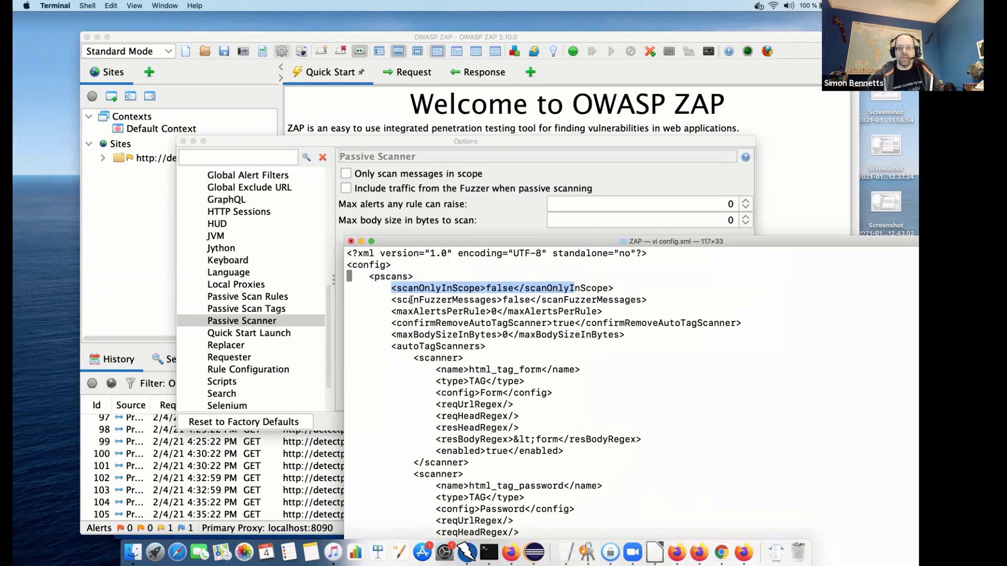
{"action": "left_click_drag", "start_coordinate": [401, 300], "coordinate": [604, 299]}
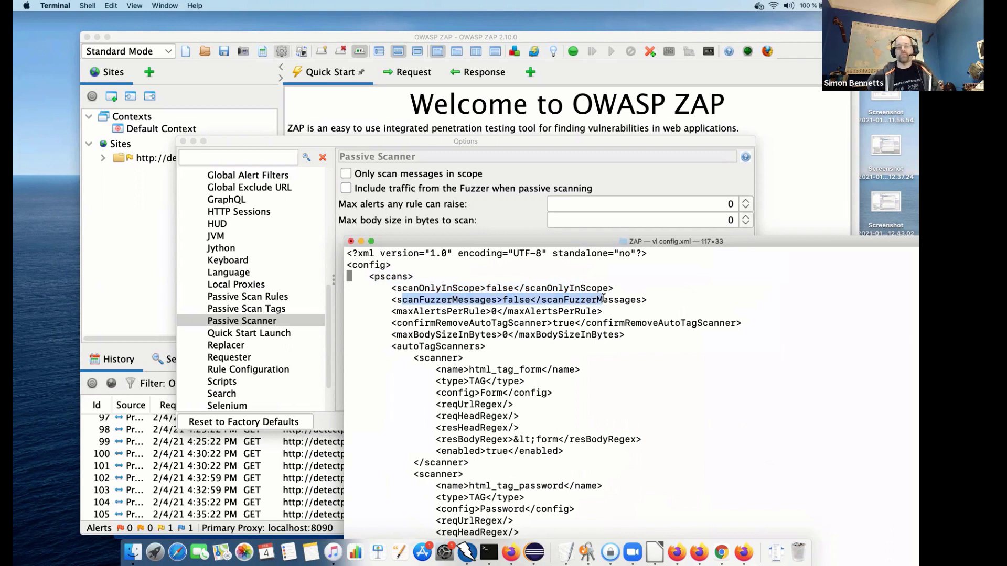
{"action": "left_click", "coordinate": [545, 310]}
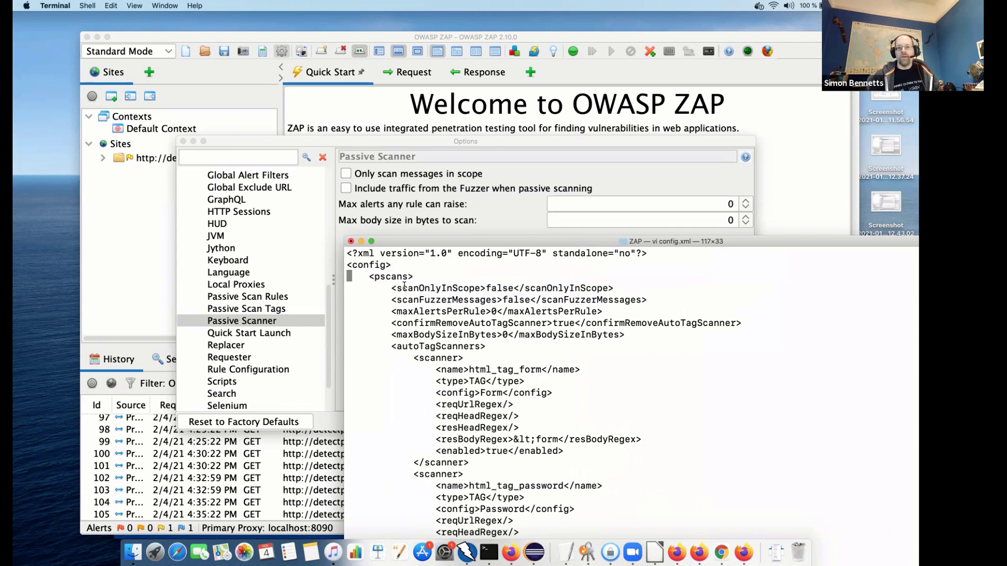
{"action": "left_click_drag", "start_coordinate": [393, 288], "coordinate": [487, 290]}
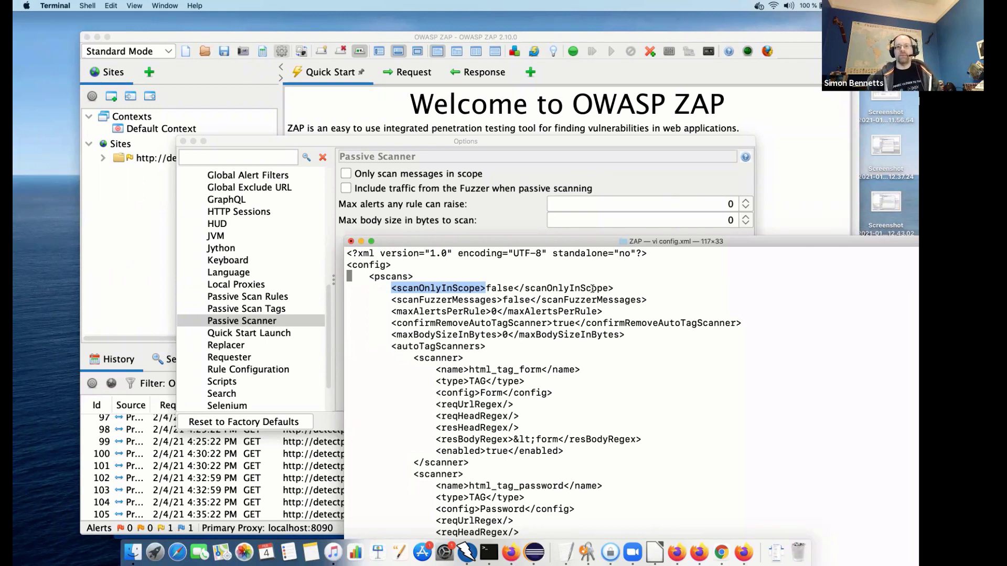
Turn on including Fuzzer traffic when passive scanning, and highlight the scanOnlyInScope and scanFuzzerMessages lines in config.xml in Terminal.
{"action": "left_click", "coordinate": [438, 190]}
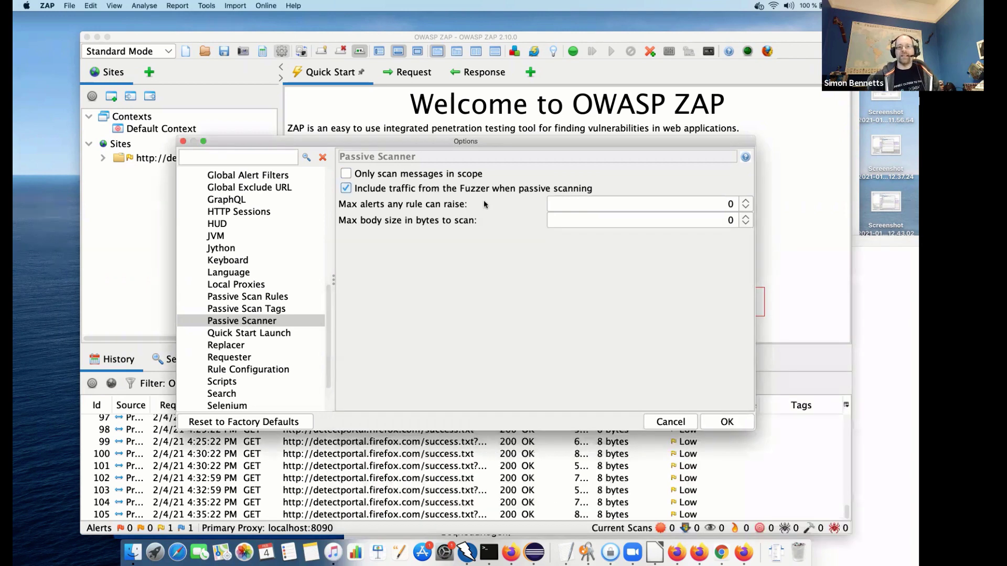
{"action": "left_click", "coordinate": [872, 309]}
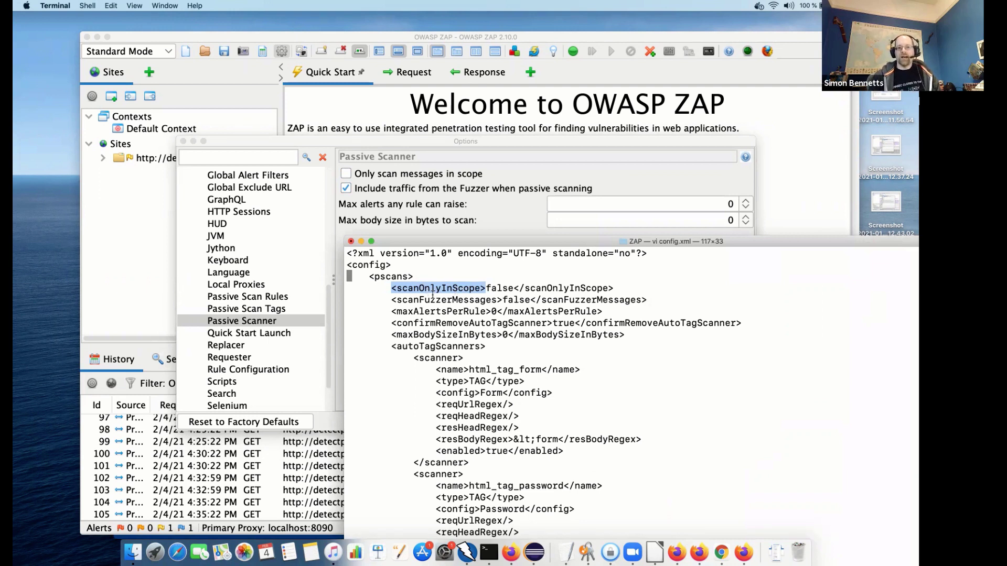
{"action": "left_click_drag", "start_coordinate": [390, 288], "coordinate": [518, 299]}
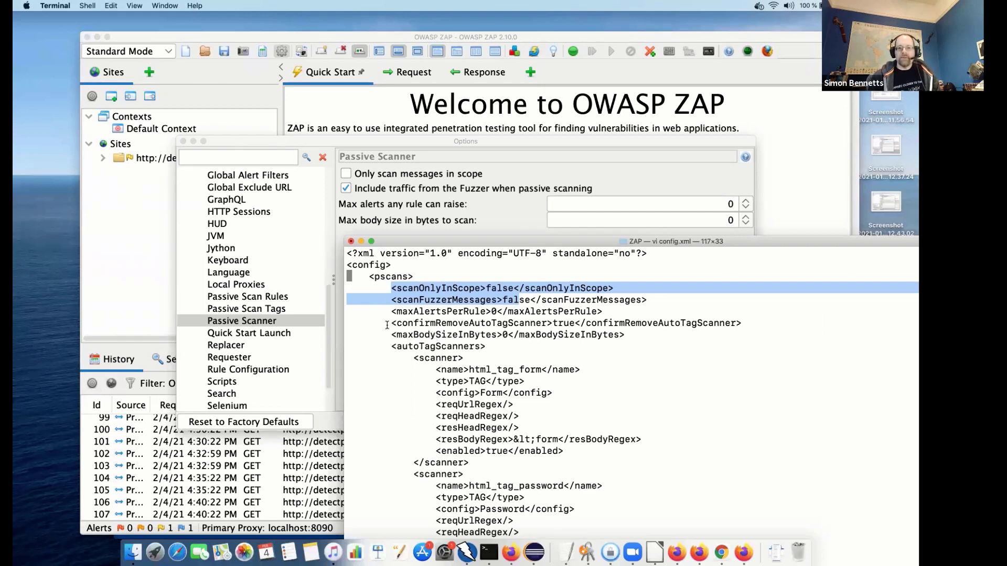
Highlight the confirmRemoveAutoTagScanner entry in config.xml and show the Passive Scan Tags page in ZAP's Options dialog.
{"action": "left_click_drag", "start_coordinate": [393, 323], "coordinate": [600, 326]}
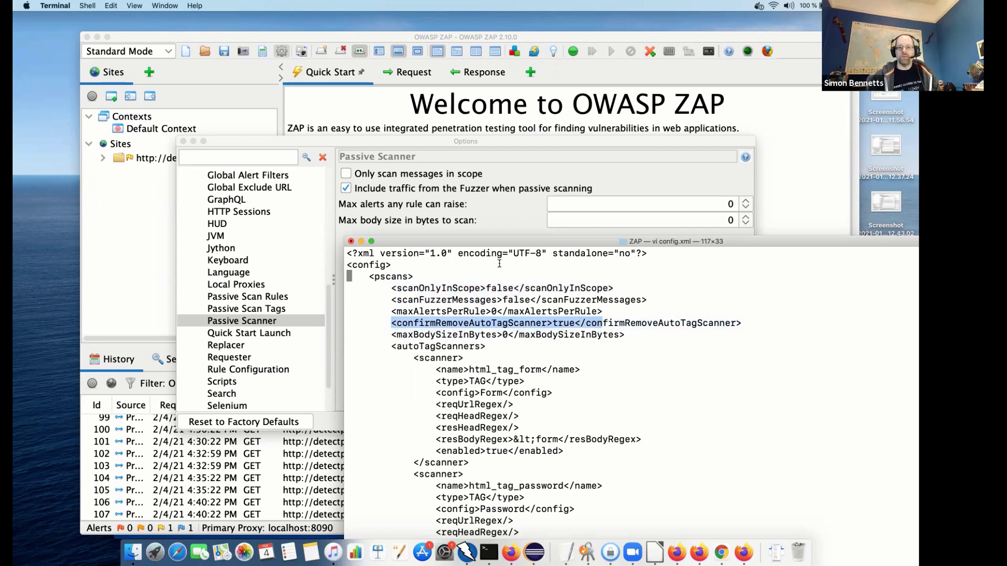
{"action": "left_click", "coordinate": [457, 215]}
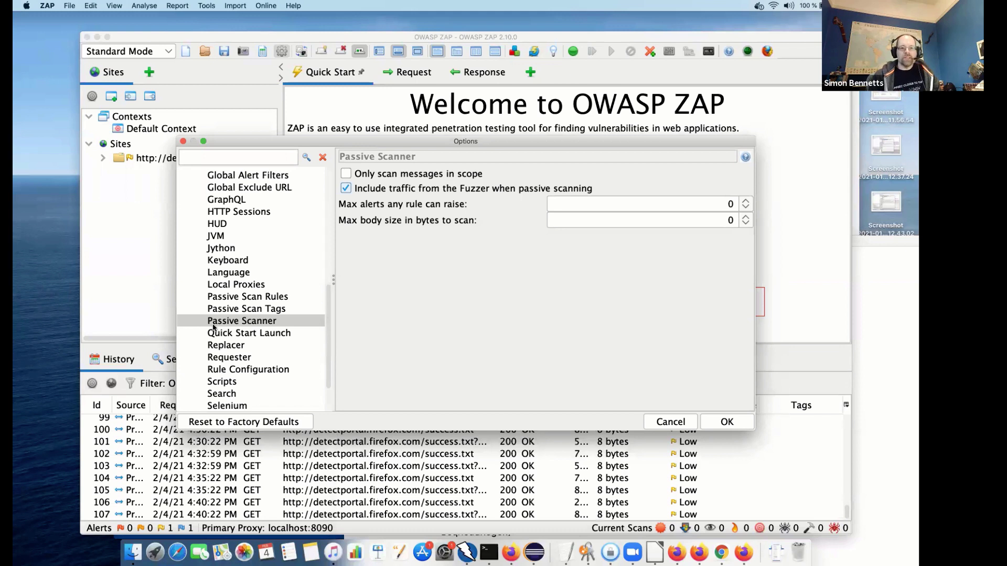
{"action": "left_click", "coordinate": [266, 311]}
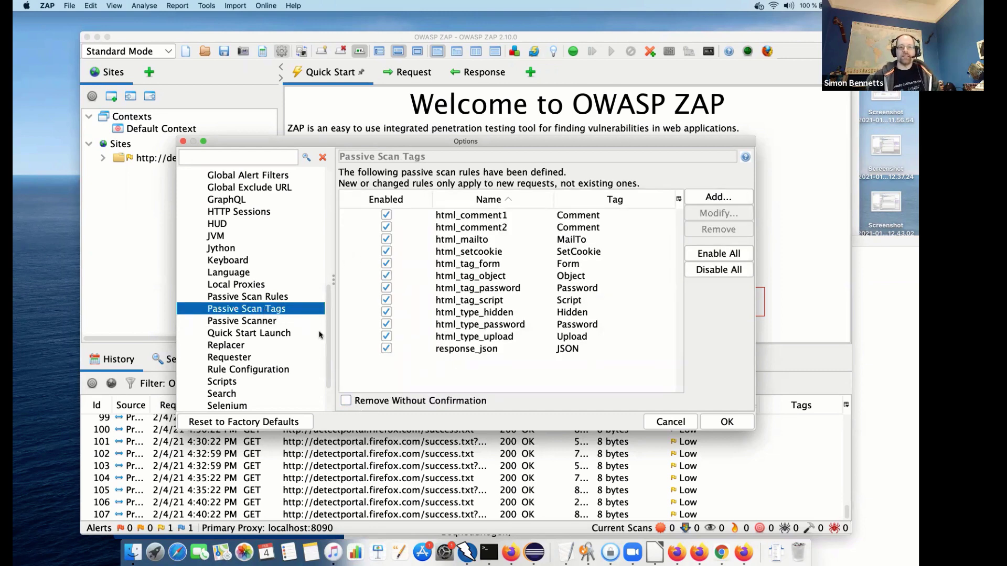
Return to config.xml in Terminal and highlight the entries from maxAlertsPerRule to maxBodySizeInBytes and the html_tag_form scanner block.
{"action": "left_click", "coordinate": [858, 332]}
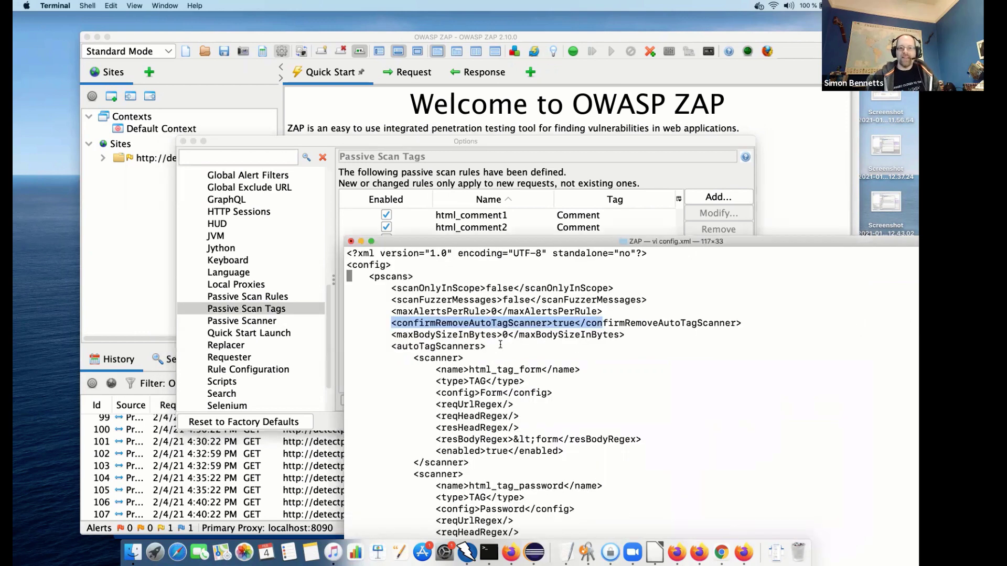
{"action": "left_click_drag", "start_coordinate": [397, 323], "coordinate": [603, 324]}
{"action": "left_click_drag", "start_coordinate": [689, 327], "coordinate": [731, 327]}
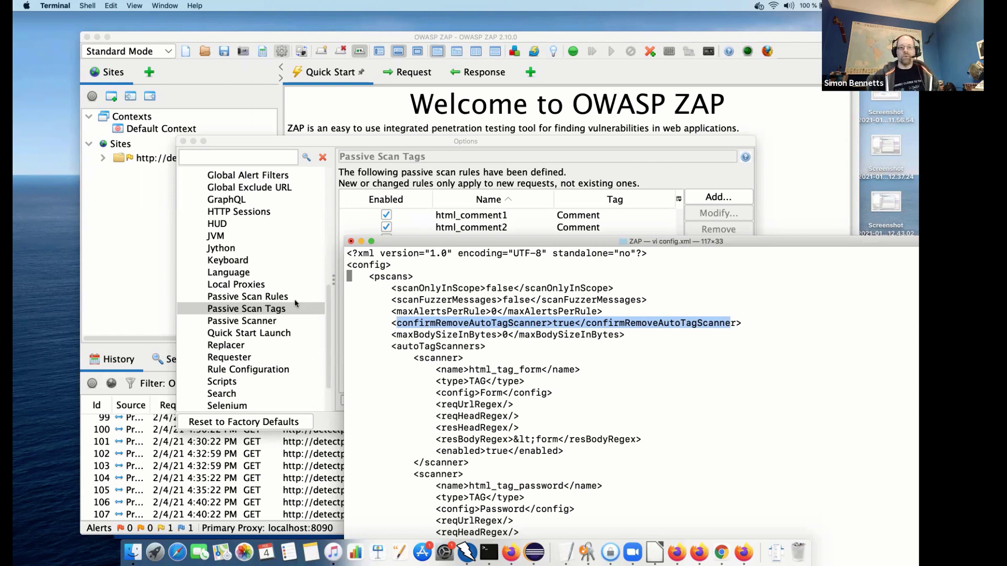
{"action": "left_click_drag", "start_coordinate": [401, 314], "coordinate": [624, 335]}
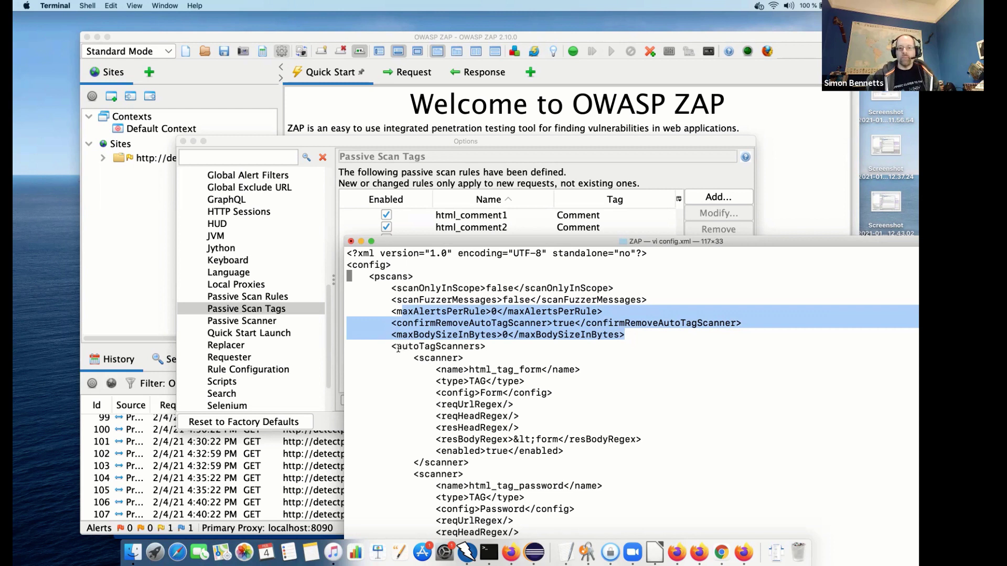
{"action": "left_click_drag", "start_coordinate": [414, 357], "coordinate": [630, 449]}
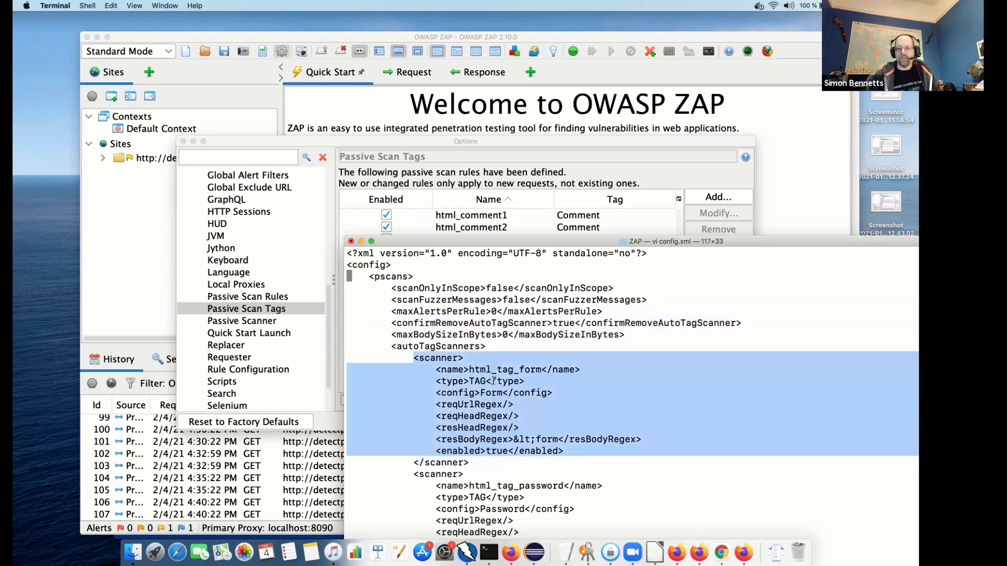
Examine the html_tag_form rule's details in ZAP, close them without changes and highlight its resBodyRegex value in config.xml.
{"action": "left_click", "coordinate": [441, 227]}
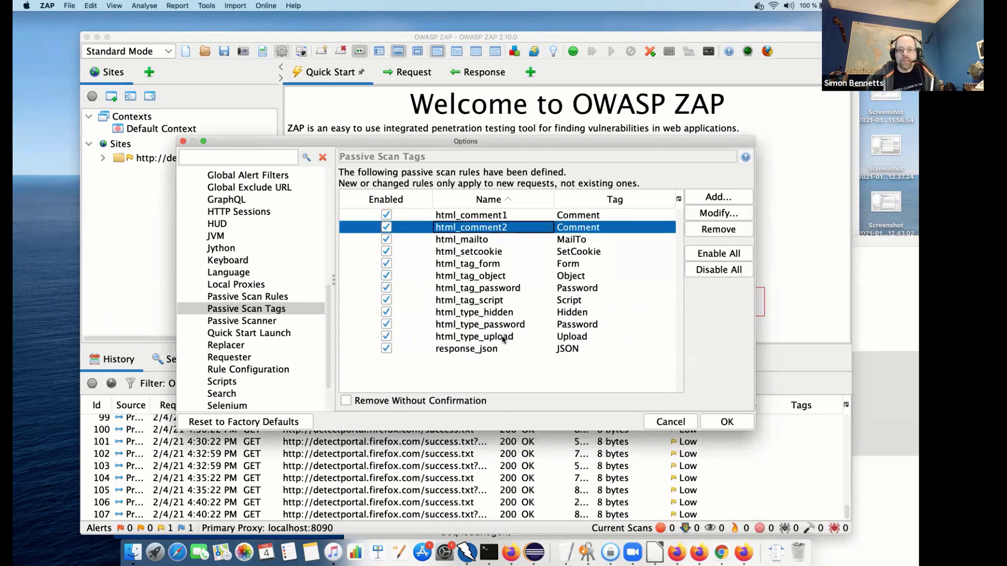
{"action": "left_click", "coordinate": [474, 268]}
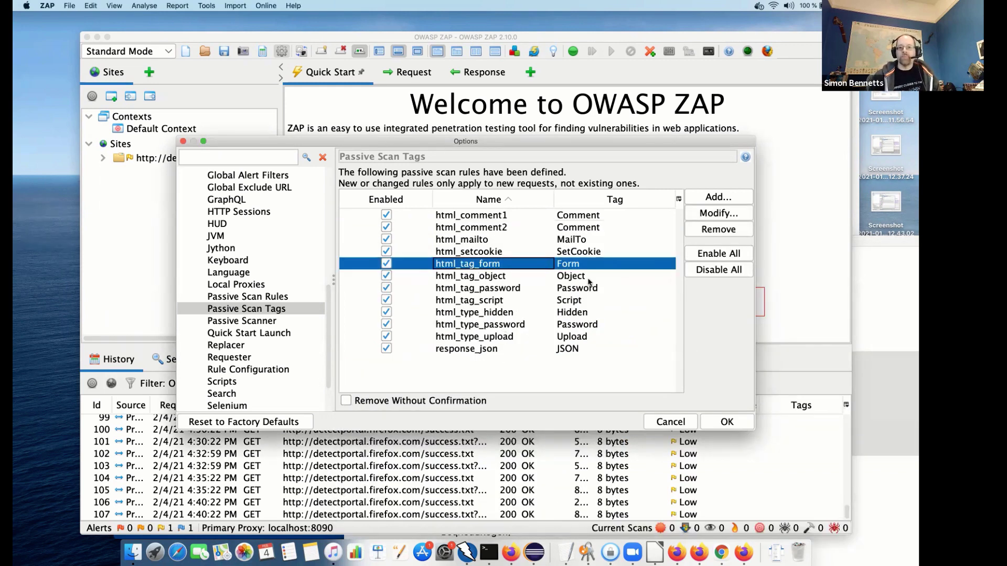
{"action": "left_click", "coordinate": [719, 213]}
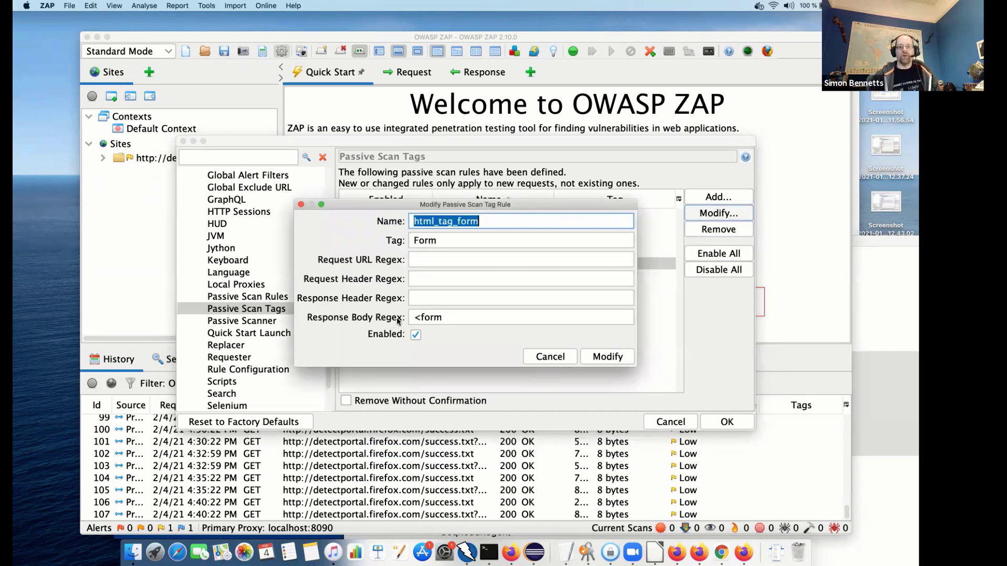
{"action": "left_click", "coordinate": [549, 357]}
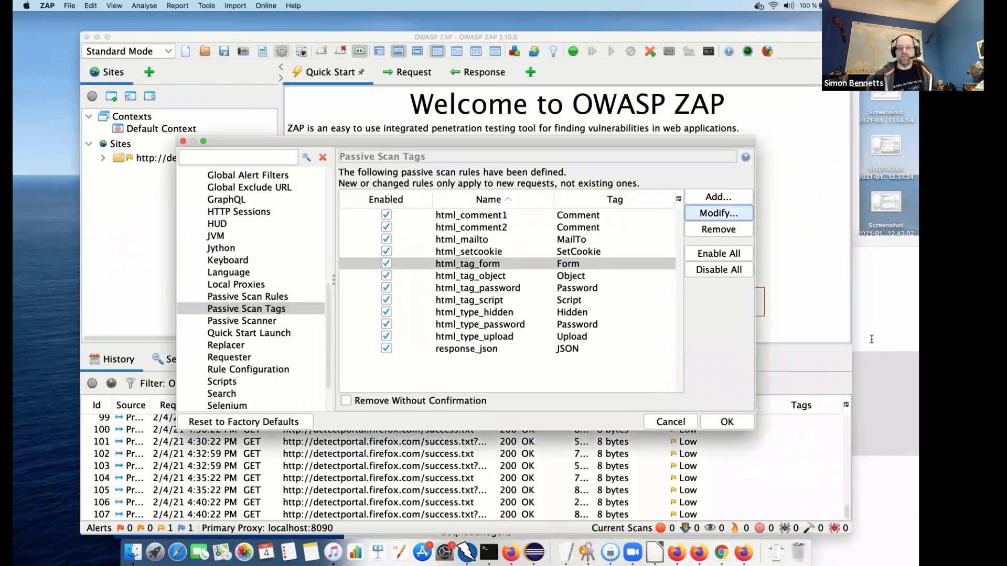
{"action": "key", "text": "super+Tab"}
{"action": "left_click_drag", "start_coordinate": [513, 439], "coordinate": [566, 441]}
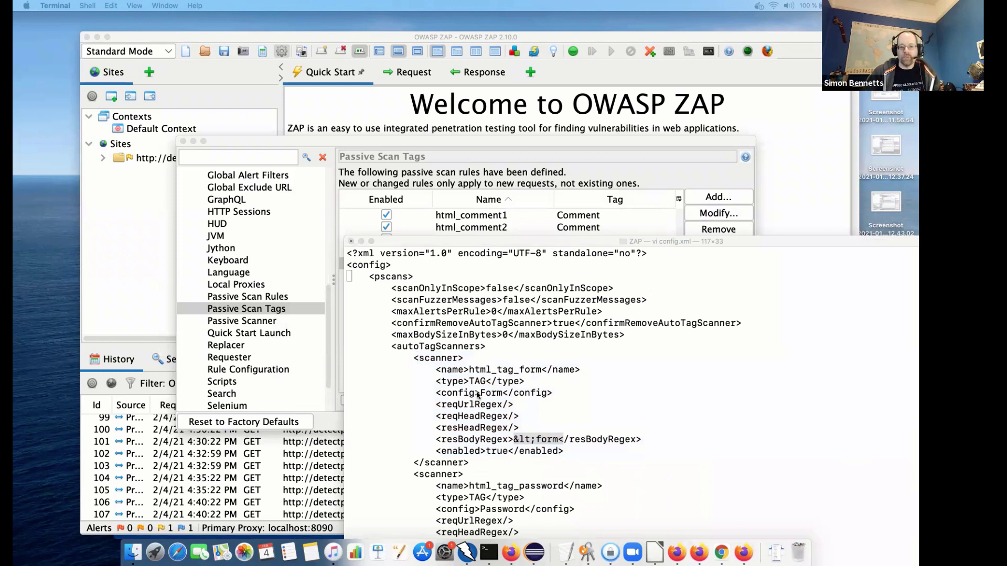
Switch to Firefox, find the ZAP FAQ entry on command line options and open its linked command line help page.
{"action": "key", "text": "super+Tab"}
{"action": "scroll", "coordinate": [424, 377], "scroll_direction": "down", "scroll_amount": 10}
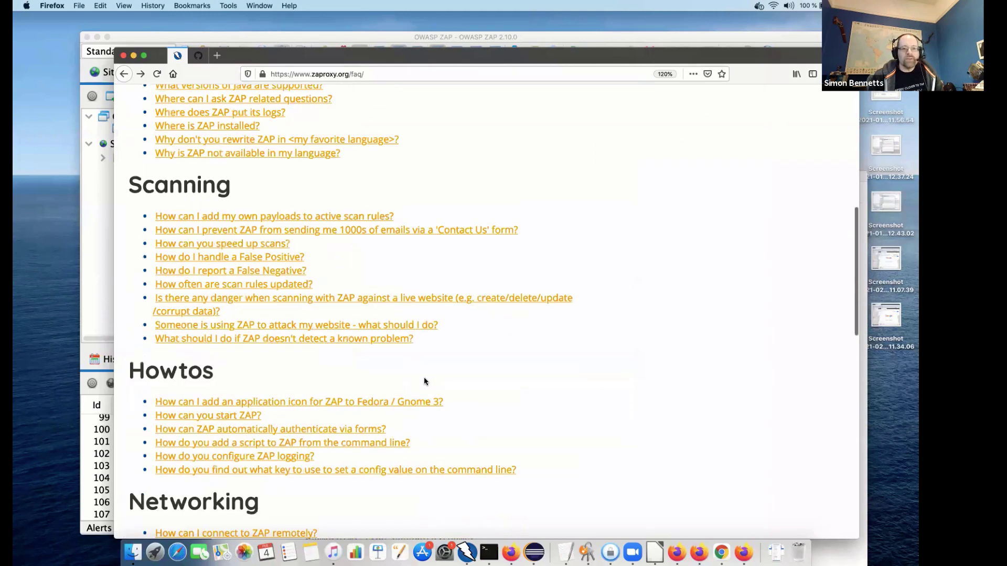
{"action": "scroll", "coordinate": [292, 329], "scroll_direction": "down", "scroll_amount": 1}
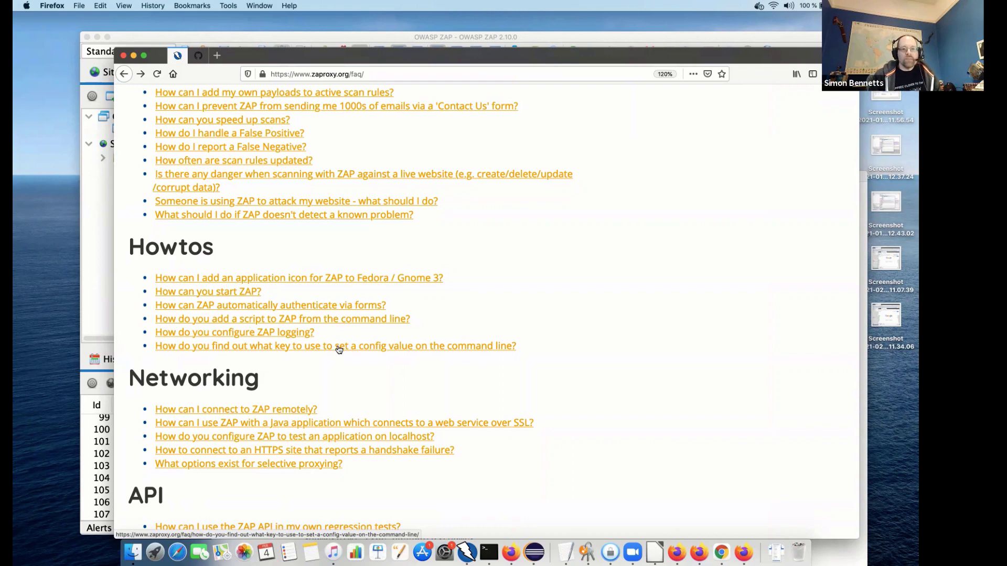
{"action": "scroll", "coordinate": [338, 315], "scroll_direction": "up", "scroll_amount": 5}
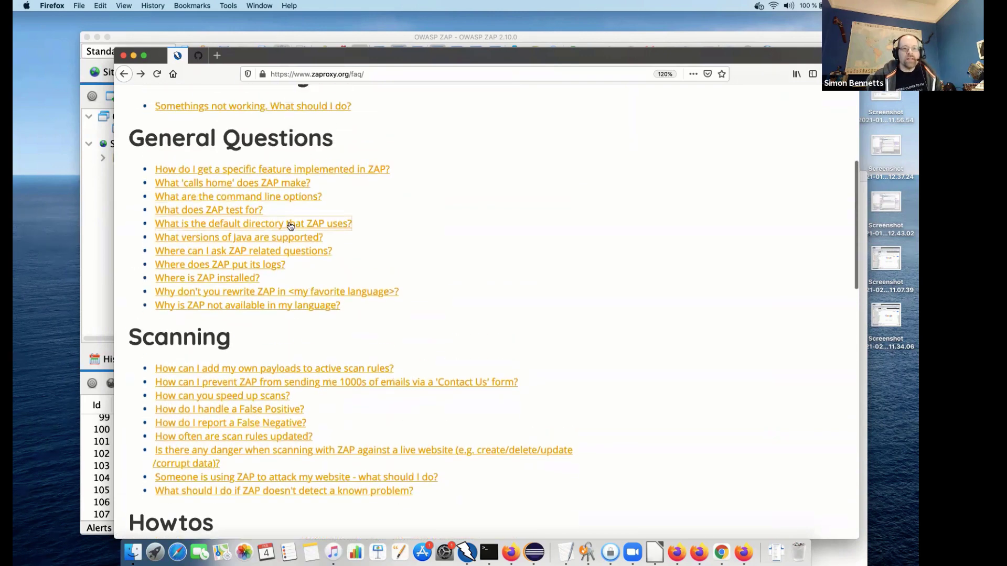
{"action": "scroll", "coordinate": [290, 225], "scroll_direction": "up", "scroll_amount": 1}
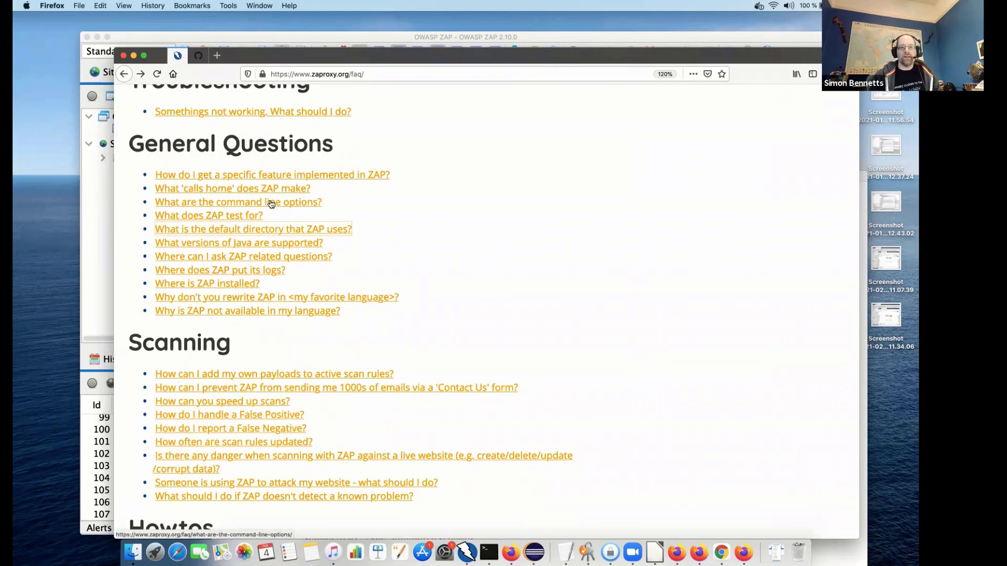
{"action": "left_click", "coordinate": [271, 204]}
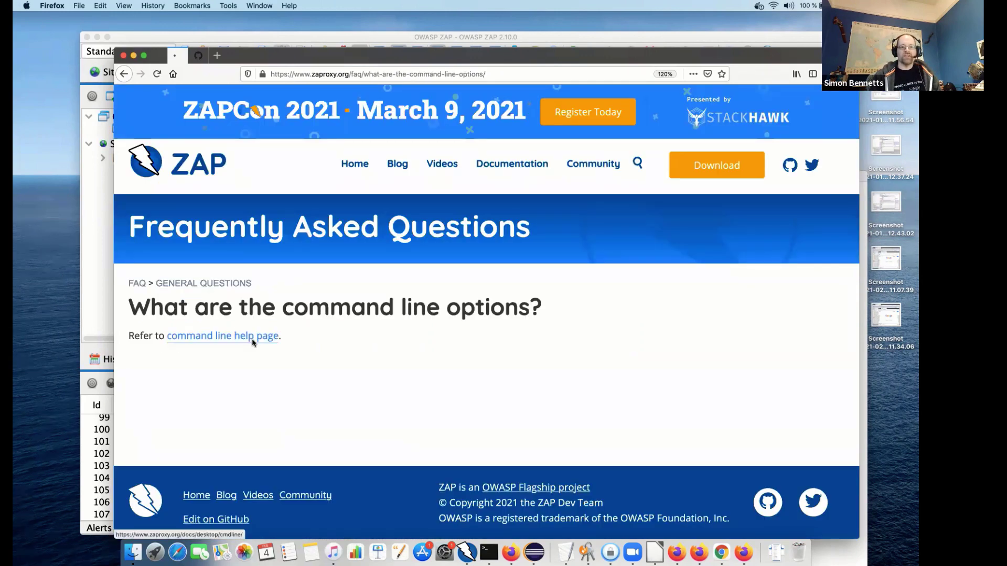
{"action": "left_click", "coordinate": [253, 341]}
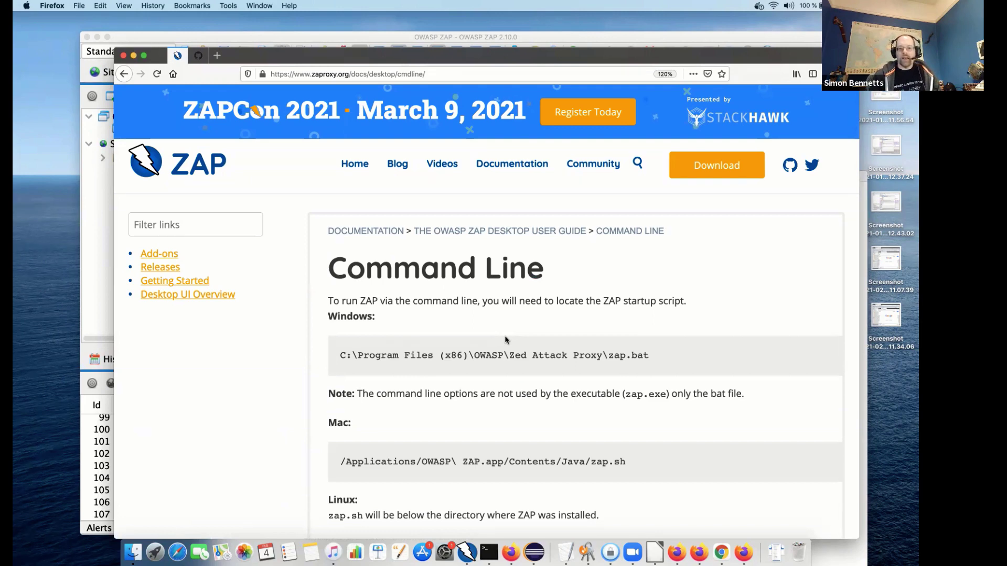
Highlight the -config and -configfile entries in the Options table of the Command Line page.
{"action": "scroll", "coordinate": [505, 340], "scroll_direction": "down", "scroll_amount": 10}
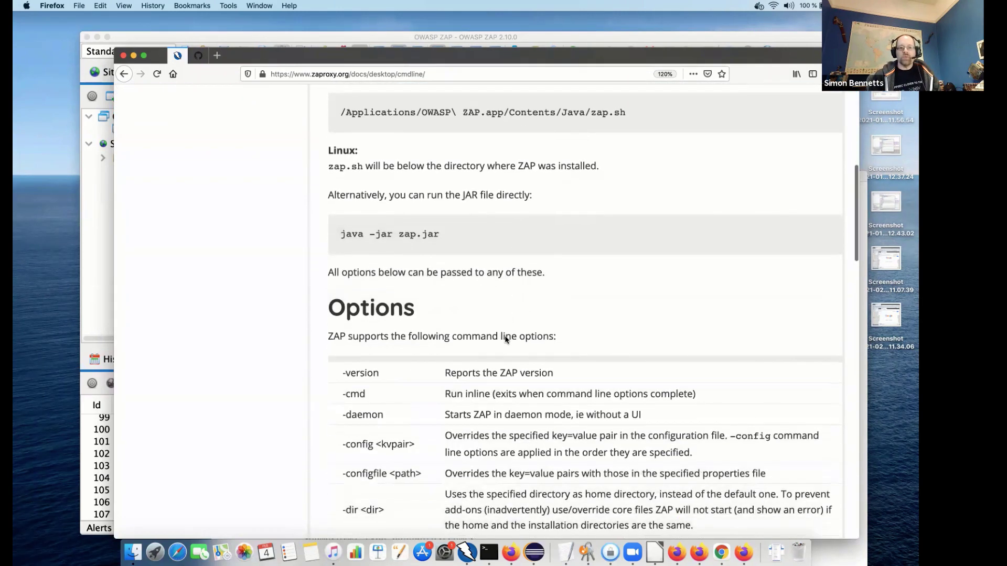
{"action": "scroll", "coordinate": [505, 340], "scroll_direction": "down", "scroll_amount": 1}
{"action": "left_click_drag", "start_coordinate": [344, 287], "coordinate": [676, 314]}
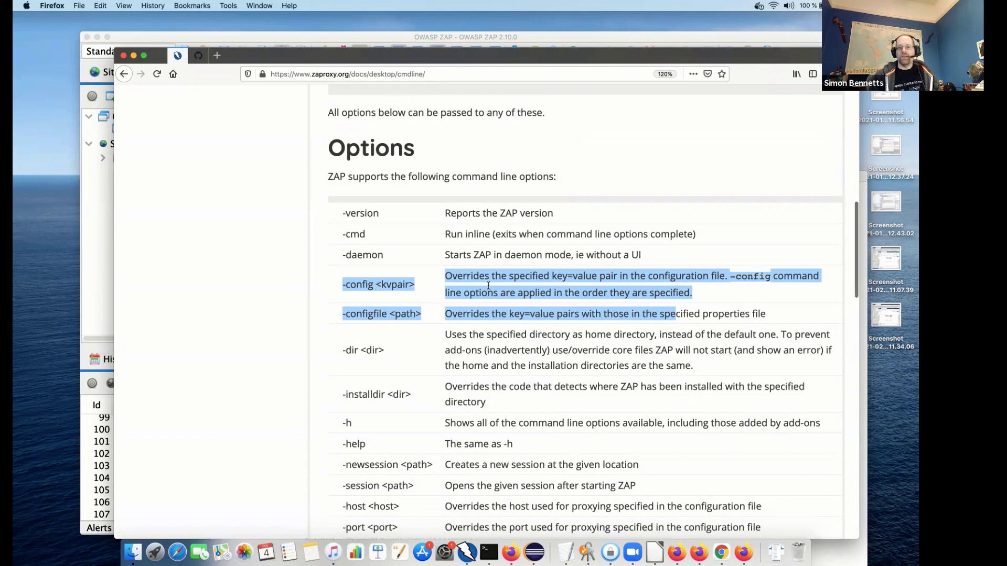
Highlight the -config <kvpair> and -configfile <path> option names and the key=value pair wording in their descriptions.
{"action": "left_click_drag", "start_coordinate": [548, 274], "coordinate": [622, 276]}
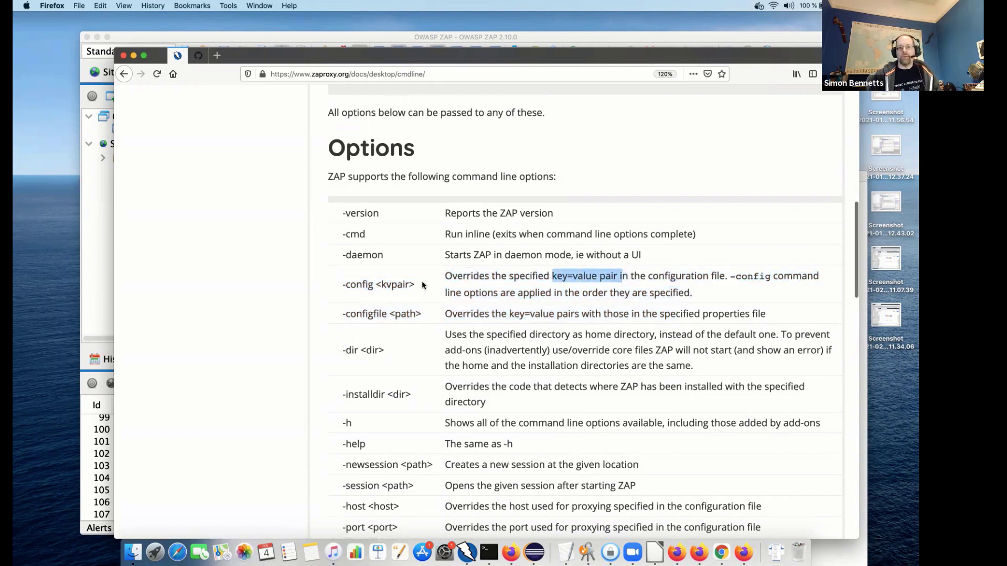
{"action": "left_click_drag", "start_coordinate": [340, 284], "coordinate": [415, 286]}
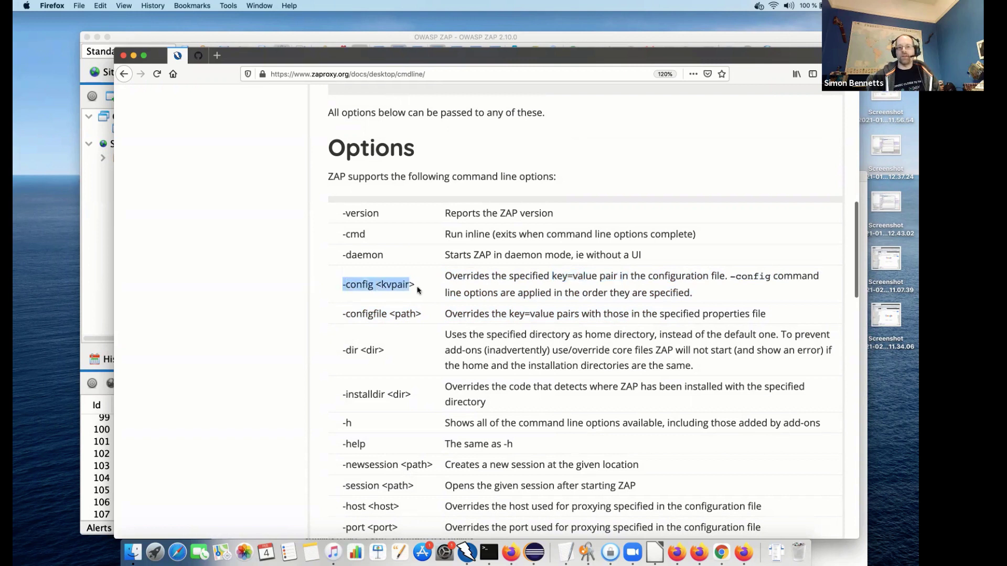
{"action": "left_click_drag", "start_coordinate": [341, 316], "coordinate": [417, 316]}
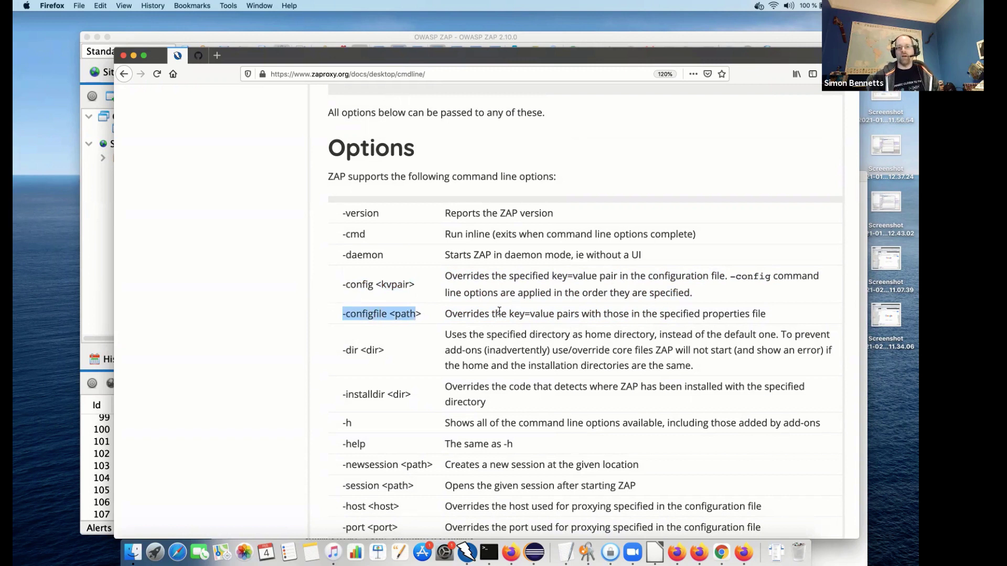
{"action": "left_click_drag", "start_coordinate": [509, 314], "coordinate": [576, 315]}
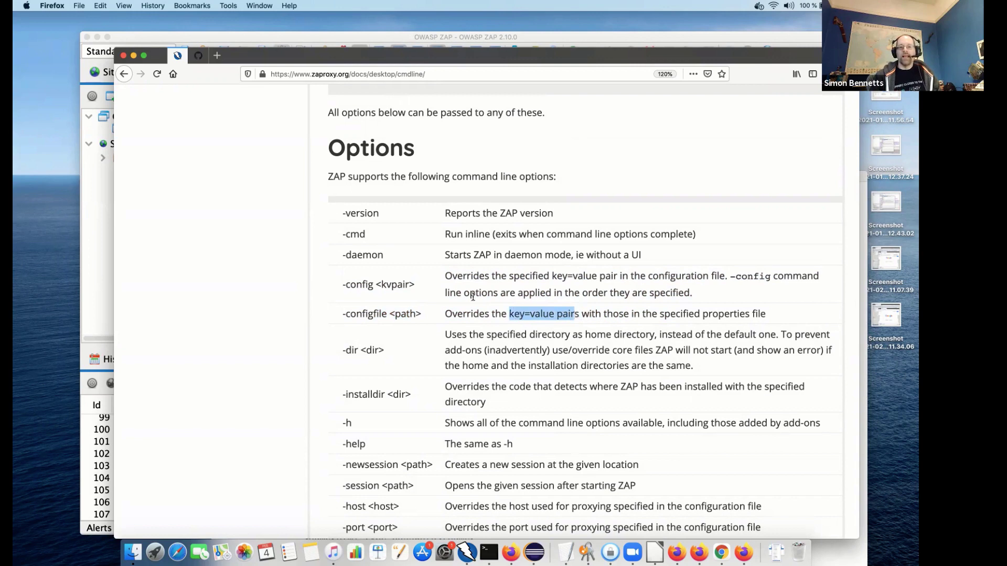
Return to the ZAP FAQ list and open the Howtos entry on finding the key to set a config value on the command line.
{"action": "left_click", "coordinate": [124, 75]}
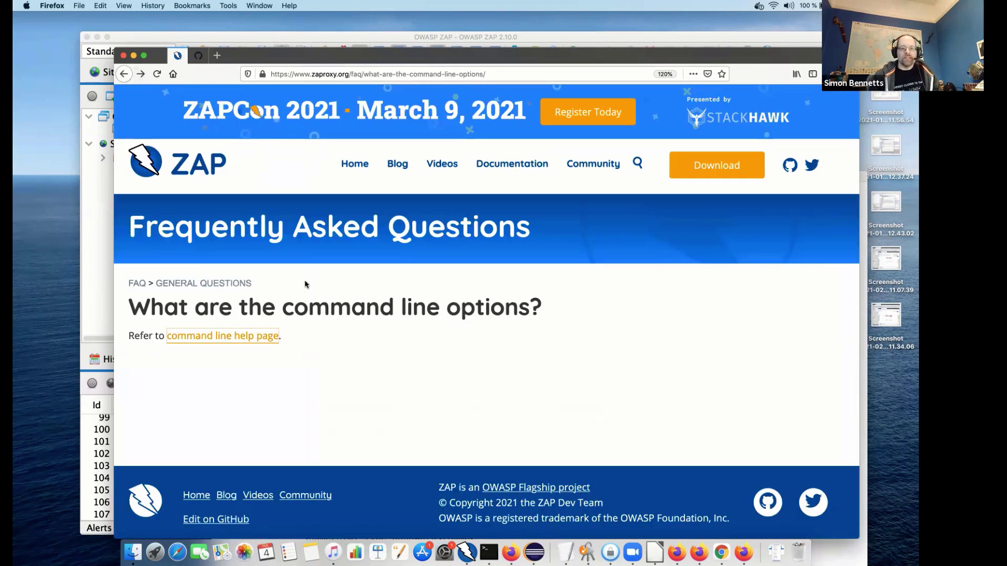
{"action": "key", "text": "super+Left"}
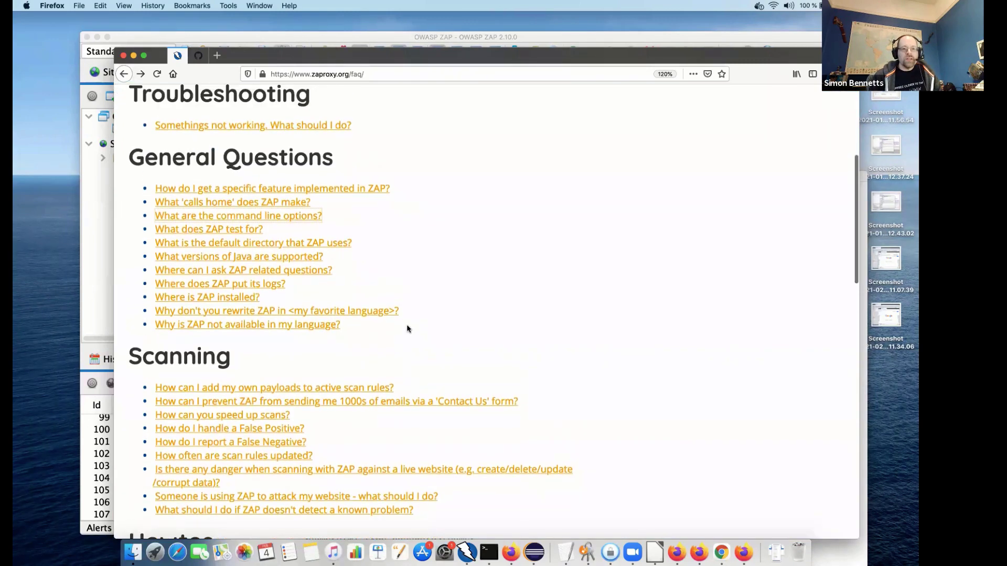
{"action": "scroll", "coordinate": [407, 329], "scroll_direction": "down", "scroll_amount": 7}
{"action": "scroll", "coordinate": [368, 382], "scroll_direction": "down", "scroll_amount": 2}
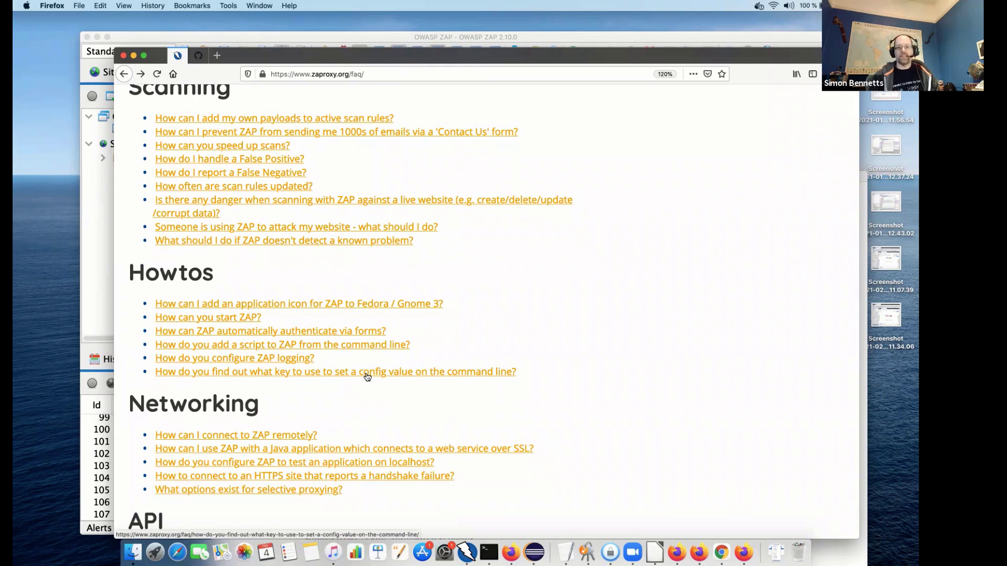
{"action": "left_click", "coordinate": [367, 376]}
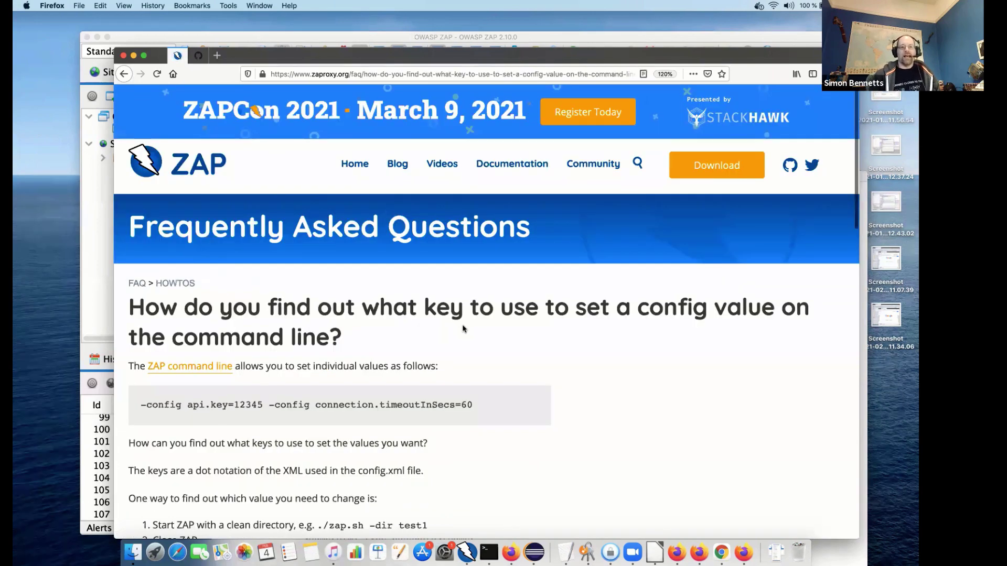
Highlight the FAQ's example -config command line and its api.key setting.
{"action": "scroll", "coordinate": [463, 328], "scroll_direction": "down", "scroll_amount": 5}
{"action": "scroll", "coordinate": [463, 329], "scroll_direction": "down", "scroll_amount": 2}
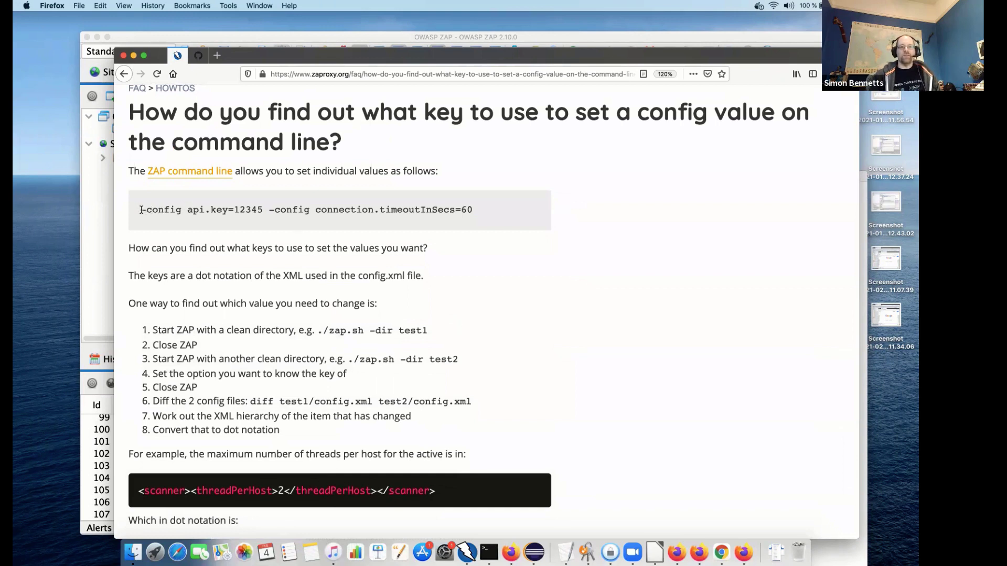
{"action": "triple_click", "coordinate": [225, 211]}
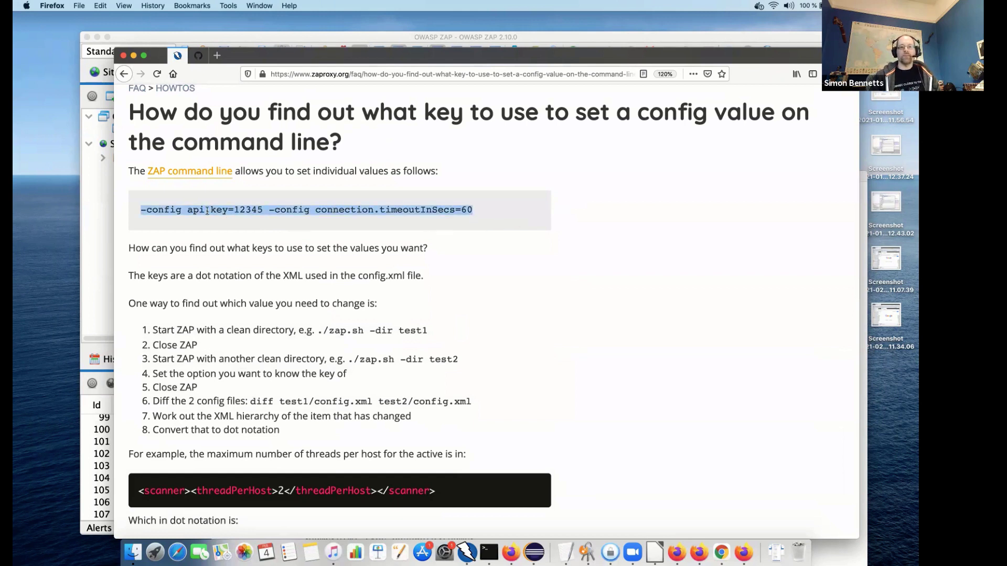
{"action": "left_click", "coordinate": [188, 211]}
{"action": "left_click_drag", "start_coordinate": [187, 212], "coordinate": [242, 212]}
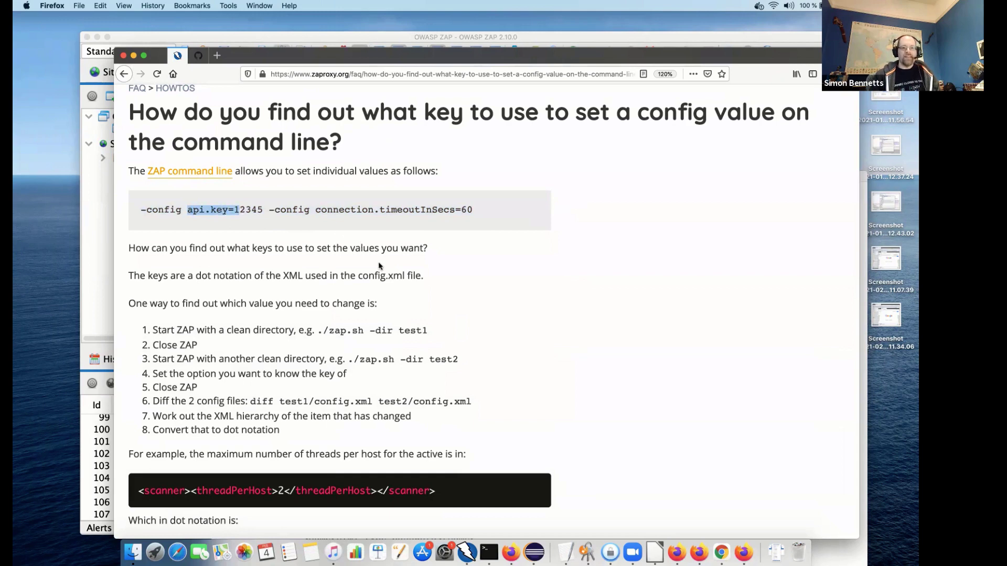
Compare the FAQ's threads-per-host example with config.xml in Terminal, highlighting the threadPerHost entry and its parent scanner element.
{"action": "scroll", "coordinate": [236, 325], "scroll_direction": "down", "scroll_amount": 5}
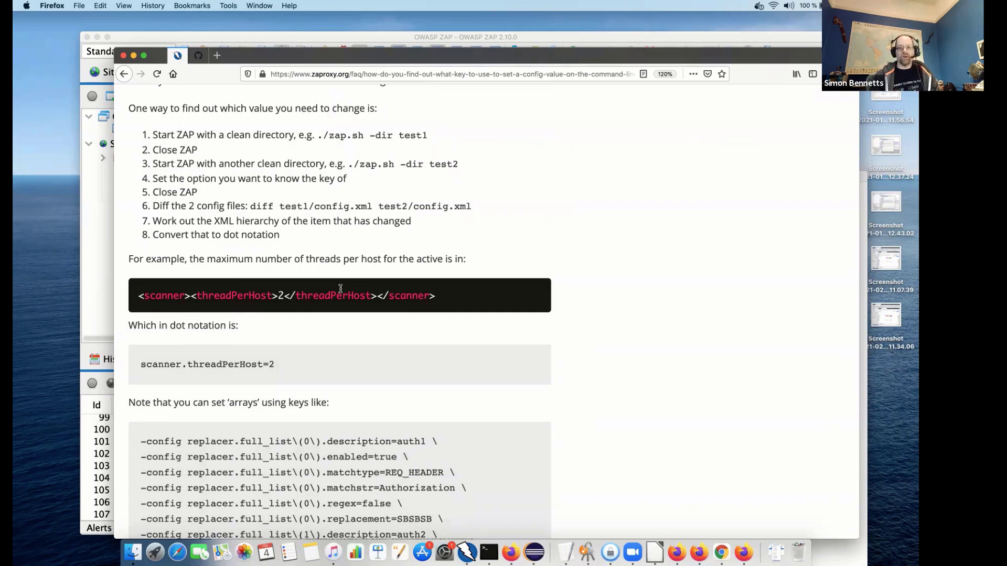
{"action": "key", "text": "super+Tab"}
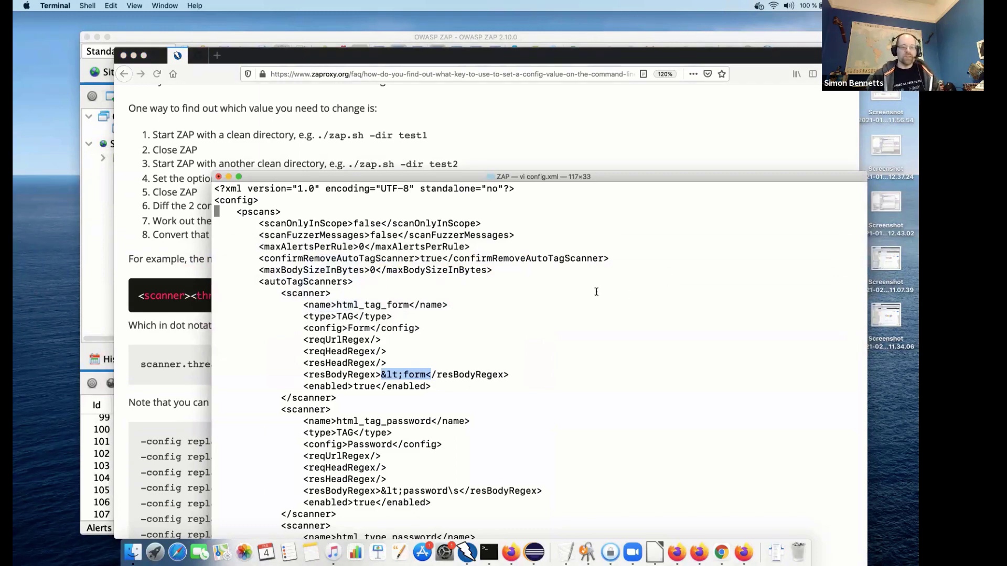
{"action": "key", "text": "super+Tab"}
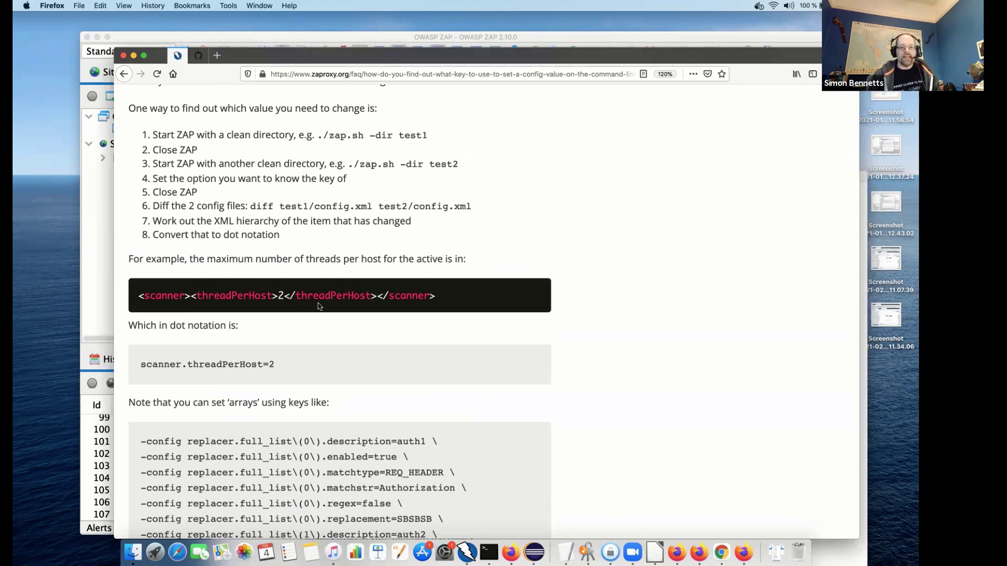
{"action": "key", "text": "super+Tab"}
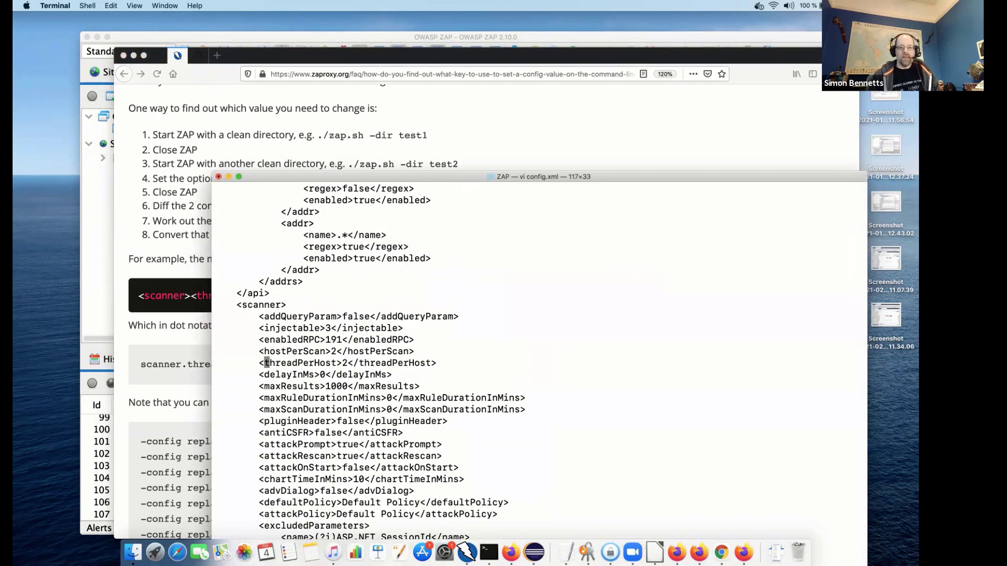
{"action": "left_click_drag", "start_coordinate": [261, 363], "coordinate": [437, 363]}
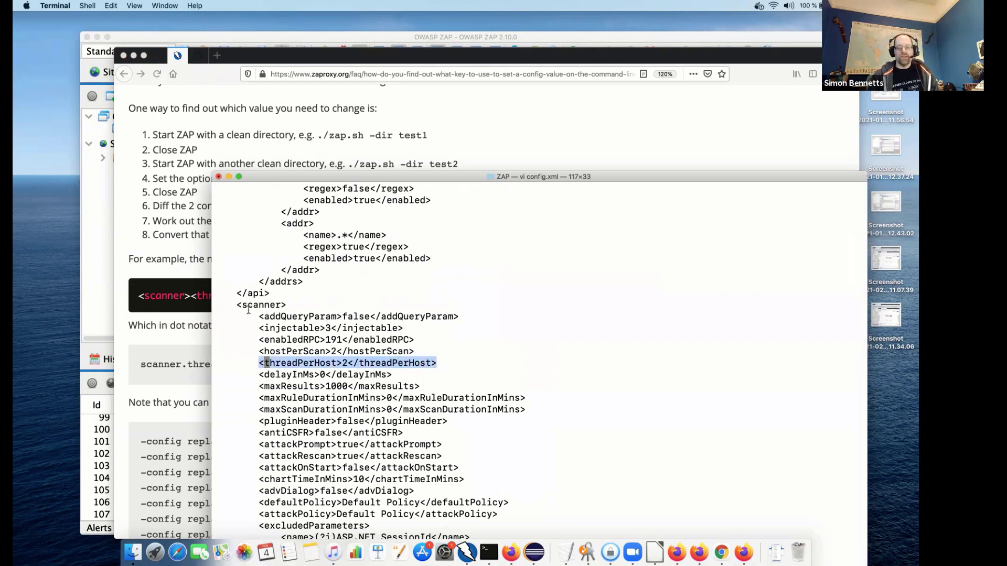
{"action": "left_click_drag", "start_coordinate": [242, 305], "coordinate": [279, 306]}
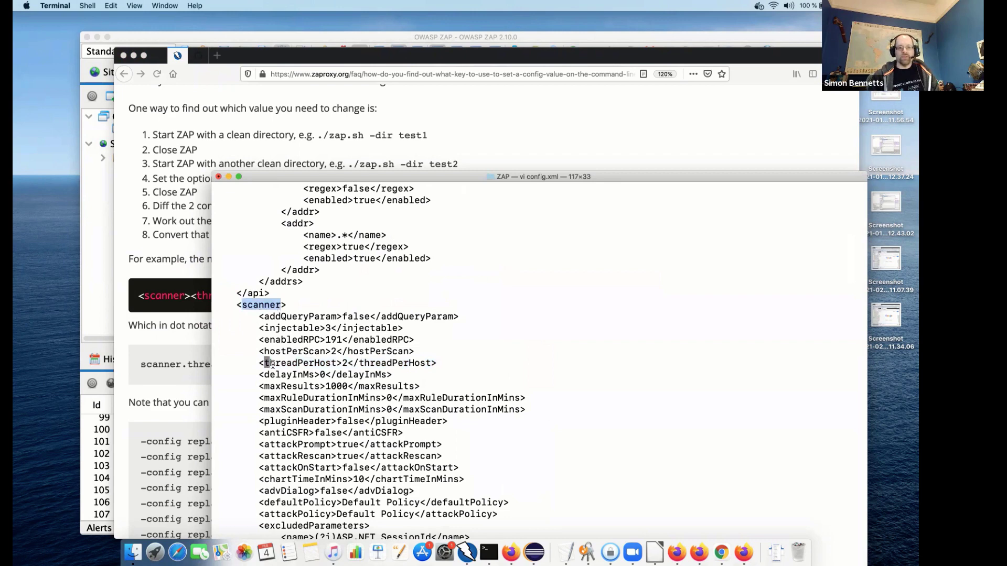
{"action": "left_click_drag", "start_coordinate": [265, 363], "coordinate": [356, 365]}
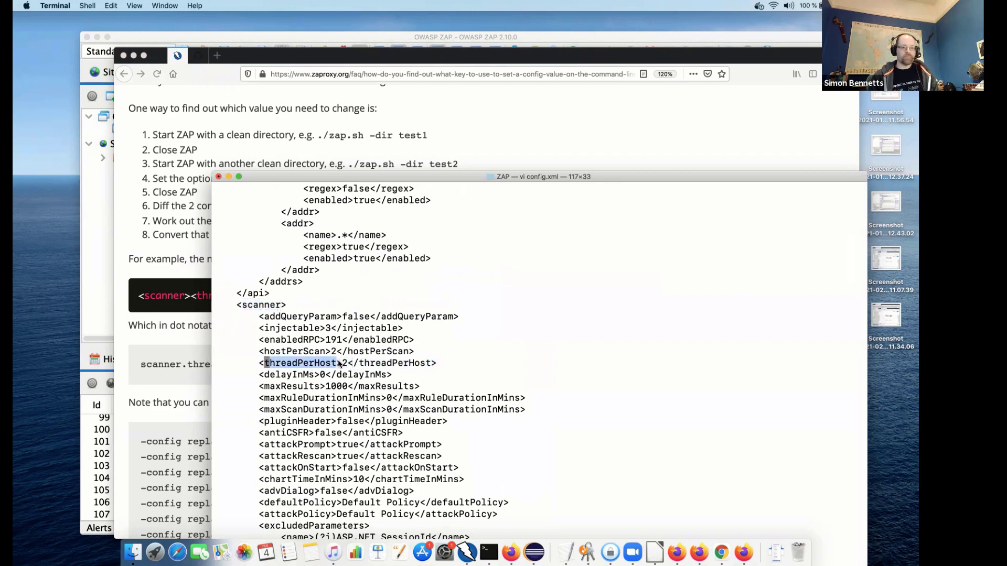
Return to the FAQ in Firefox and highlight the scanner threadPerHost XML example and its dot notation, scanner.threadPerHost=2.
{"action": "key", "text": "super+Tab"}
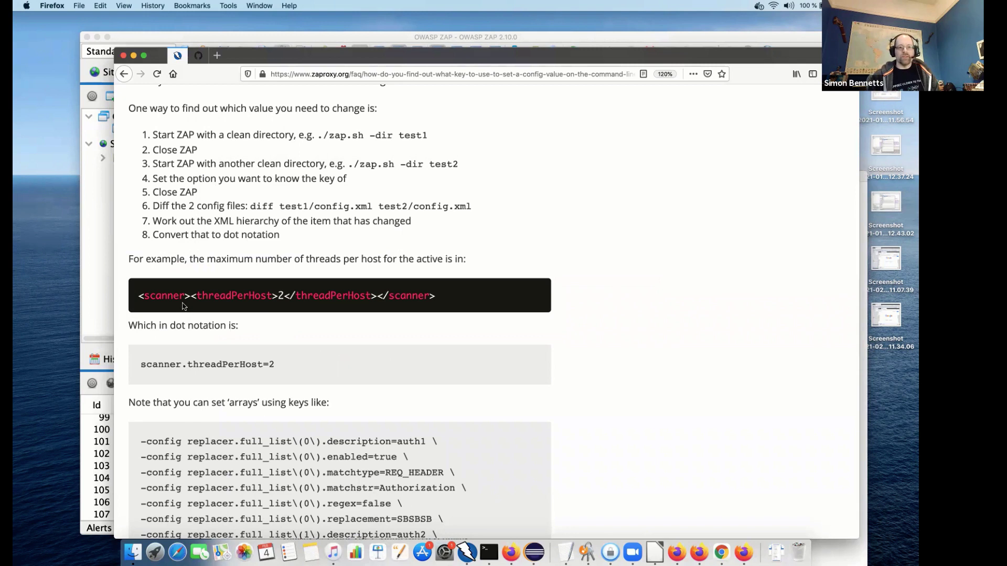
{"action": "left_click_drag", "start_coordinate": [132, 291], "coordinate": [496, 300]}
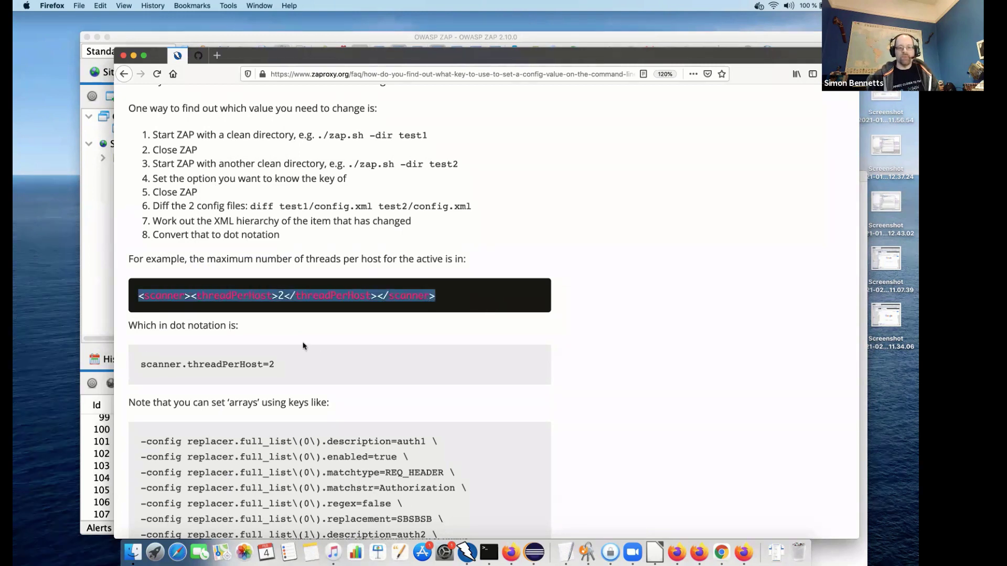
{"action": "left_click", "coordinate": [148, 364]}
{"action": "left_click_drag", "start_coordinate": [139, 364], "coordinate": [309, 367]}
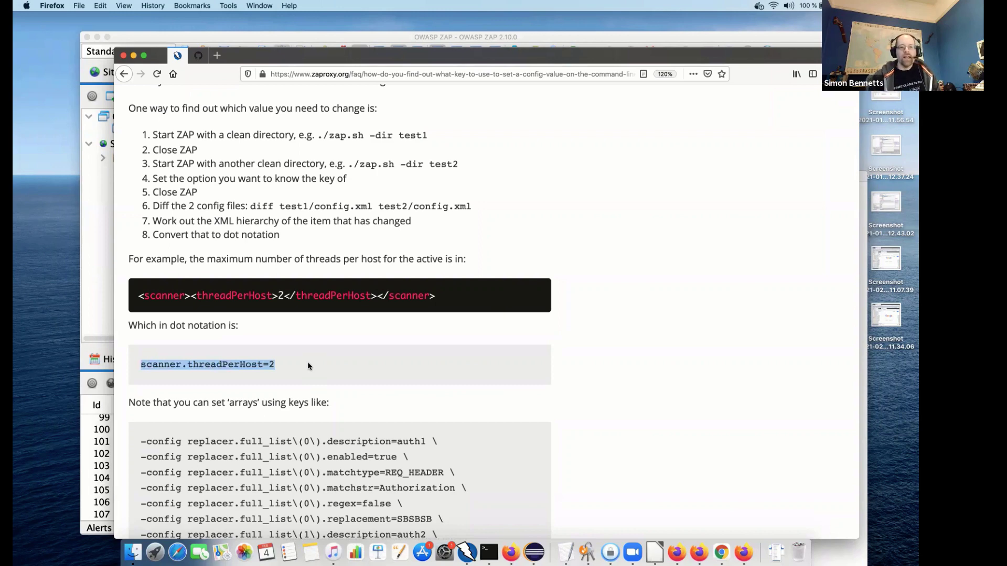
Highlight the replacer.full_list key and the first array element's -config lines, from description=auth1 to replacement=SBSBSB.
{"action": "scroll", "coordinate": [322, 352], "scroll_direction": "down", "scroll_amount": 5}
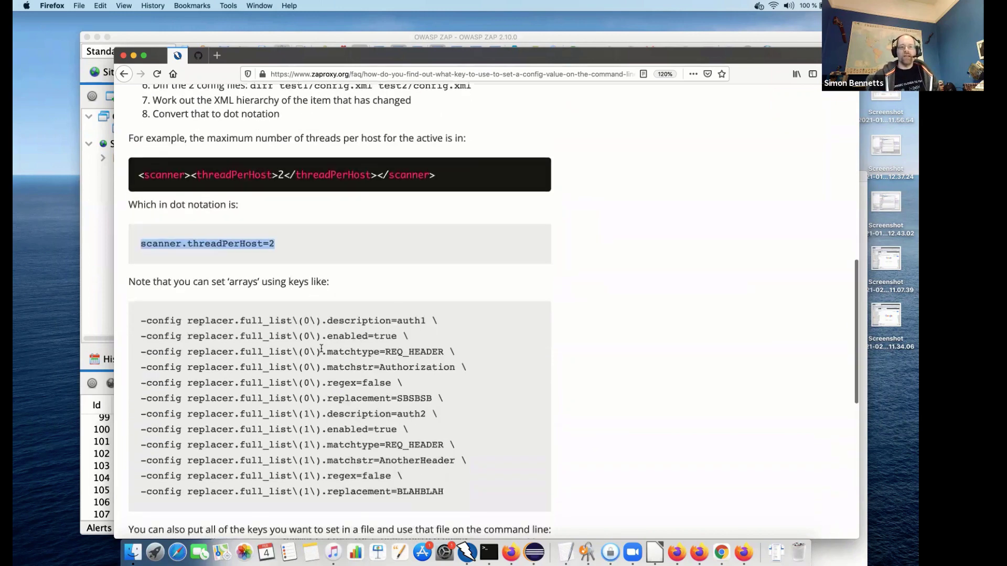
{"action": "scroll", "coordinate": [322, 351], "scroll_direction": "down", "scroll_amount": 1}
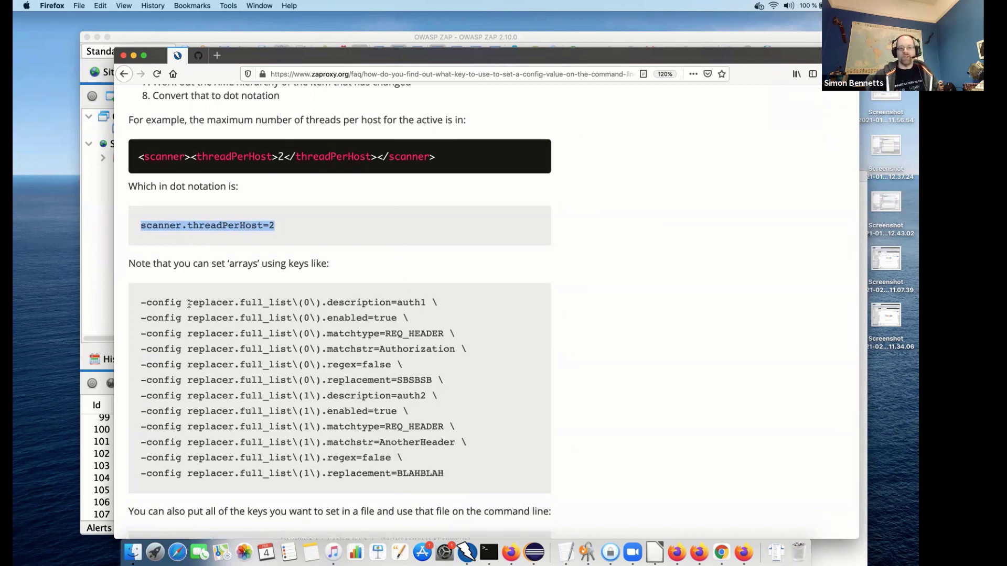
{"action": "left_click_drag", "start_coordinate": [187, 304], "coordinate": [273, 304]}
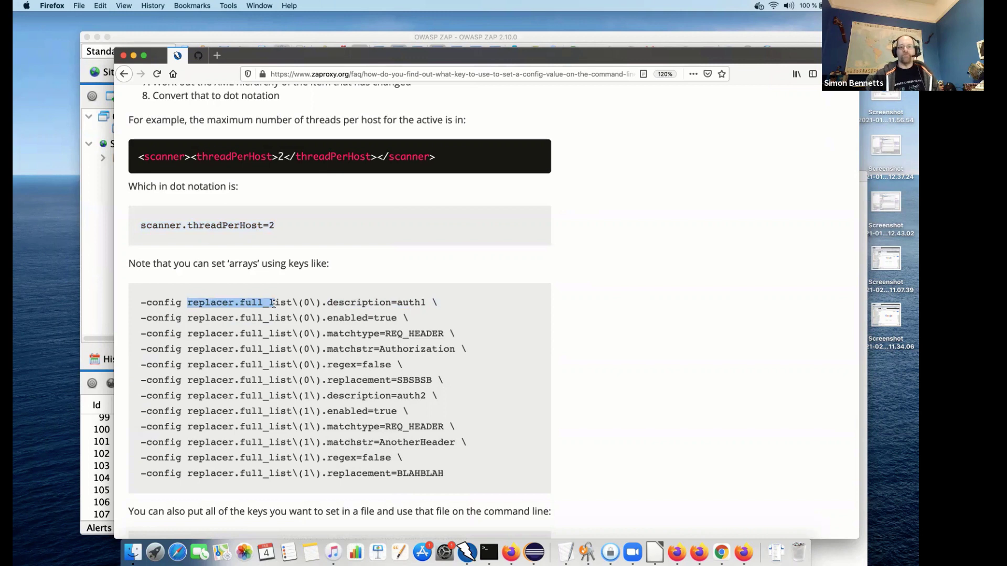
{"action": "left_click_drag", "start_coordinate": [141, 304], "coordinate": [524, 377]}
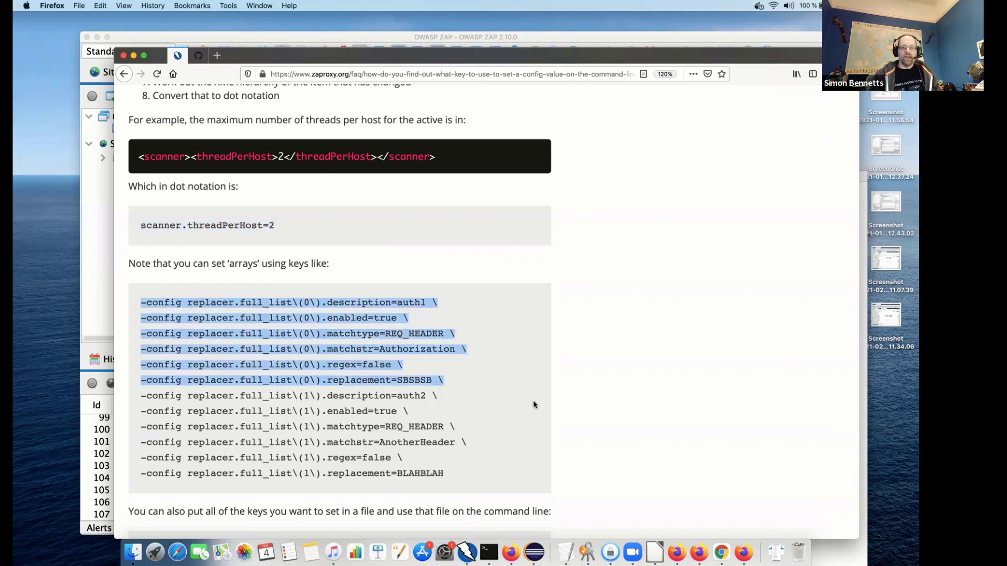
Compare the escaped array index in the -config lines with the plain (0) index in the conf file example by highlighting both.
{"action": "scroll", "coordinate": [534, 405], "scroll_direction": "down", "scroll_amount": 5}
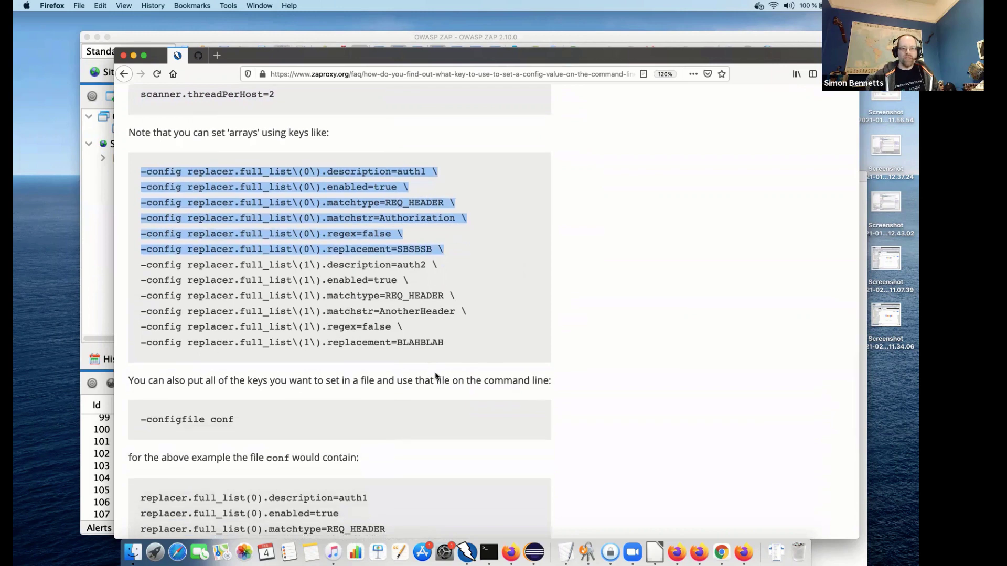
{"action": "scroll", "coordinate": [434, 376], "scroll_direction": "down", "scroll_amount": 5}
{"action": "left_click_drag", "start_coordinate": [293, 175], "coordinate": [321, 175]}
{"action": "left_click_drag", "start_coordinate": [246, 408], "coordinate": [269, 408]}
{"action": "scroll", "coordinate": [366, 261], "scroll_direction": "up", "scroll_amount": 1}
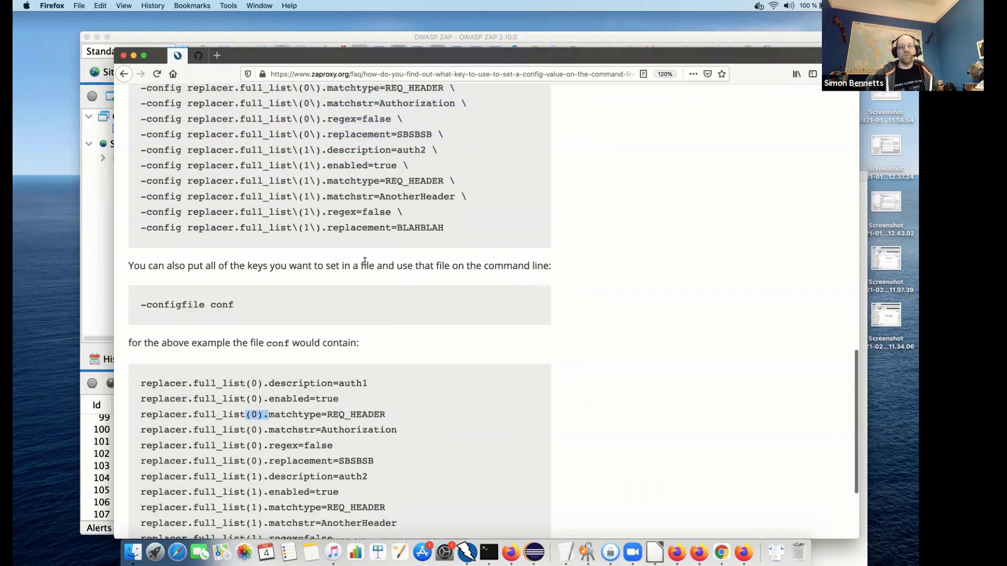
Go back to the dot notation example and highlight scanner.threadPerHost=2, including its threadPerHost part, then clear the selection.
{"action": "scroll", "coordinate": [365, 261], "scroll_direction": "up", "scroll_amount": 12}
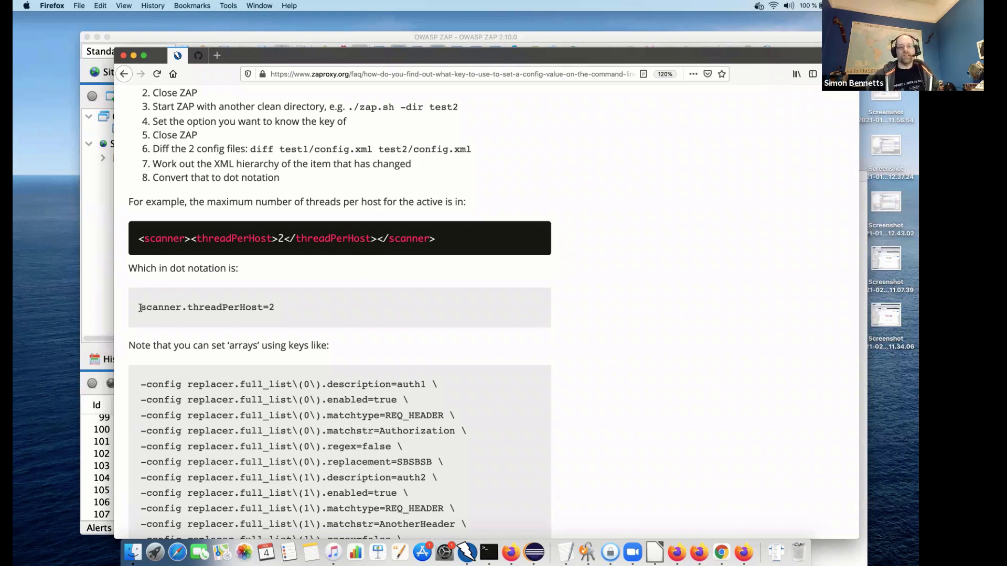
{"action": "left_click_drag", "start_coordinate": [139, 307], "coordinate": [348, 314]}
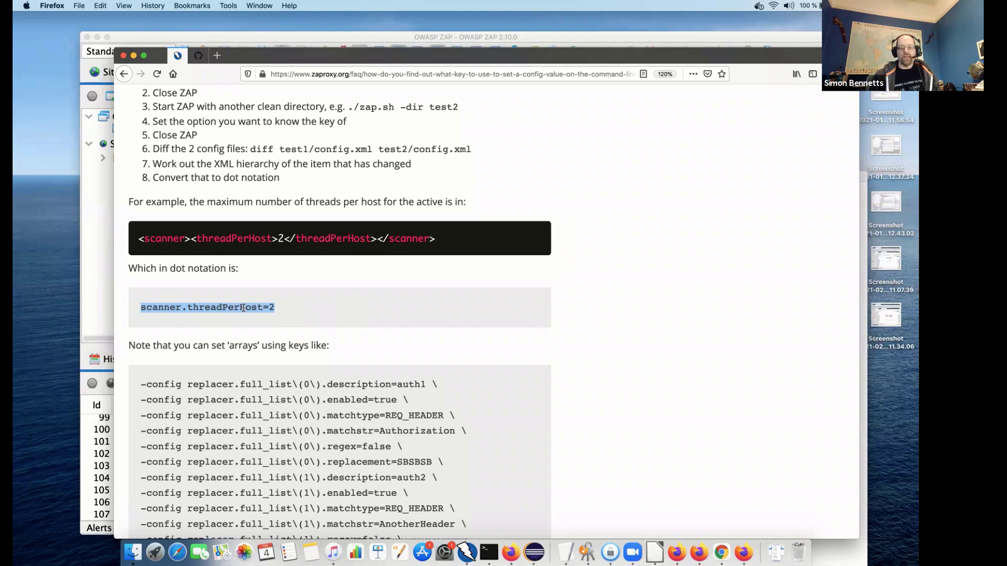
{"action": "left_click", "coordinate": [243, 307]}
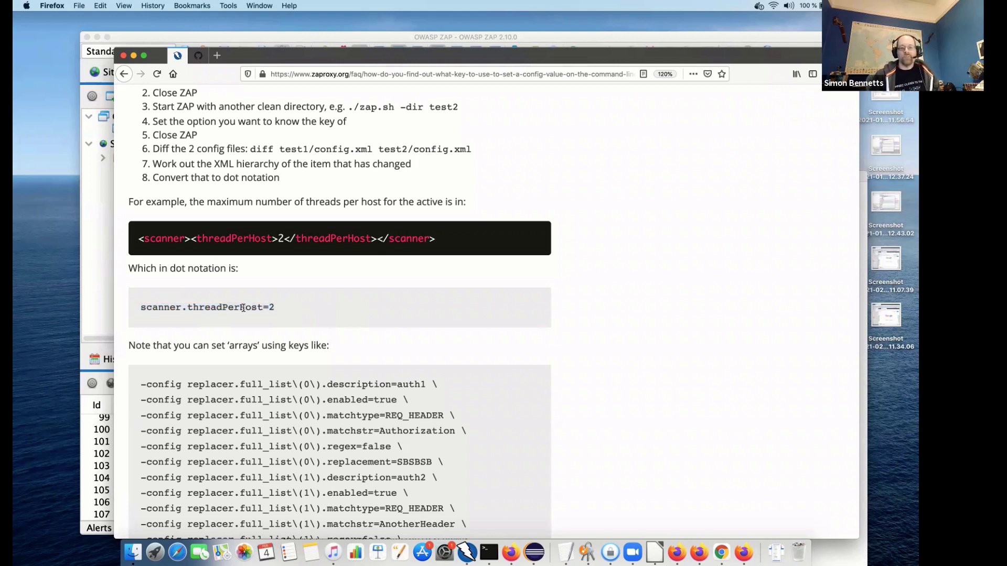
{"action": "left_click_drag", "start_coordinate": [209, 306], "coordinate": [268, 308]}
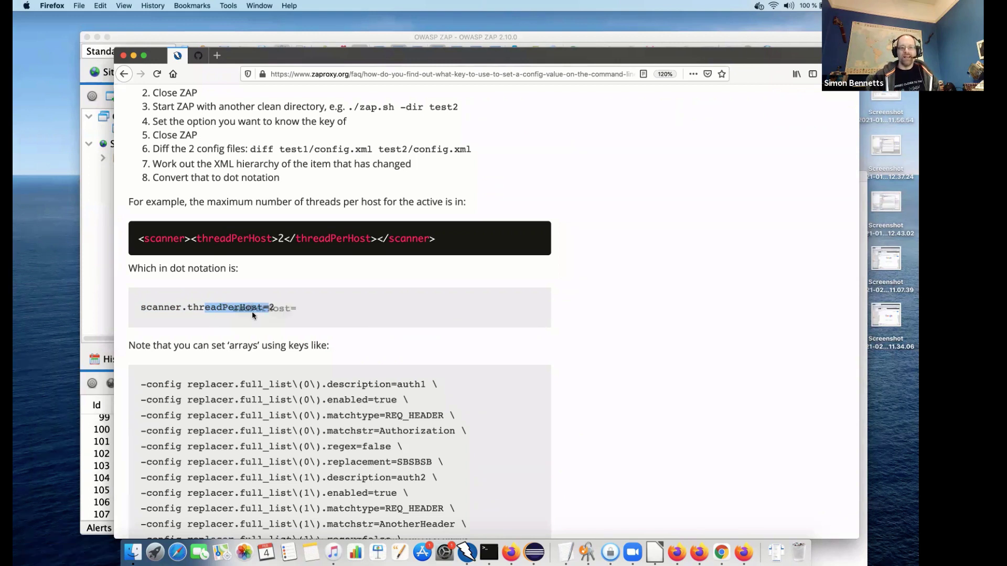
{"action": "left_click", "coordinate": [295, 310]}
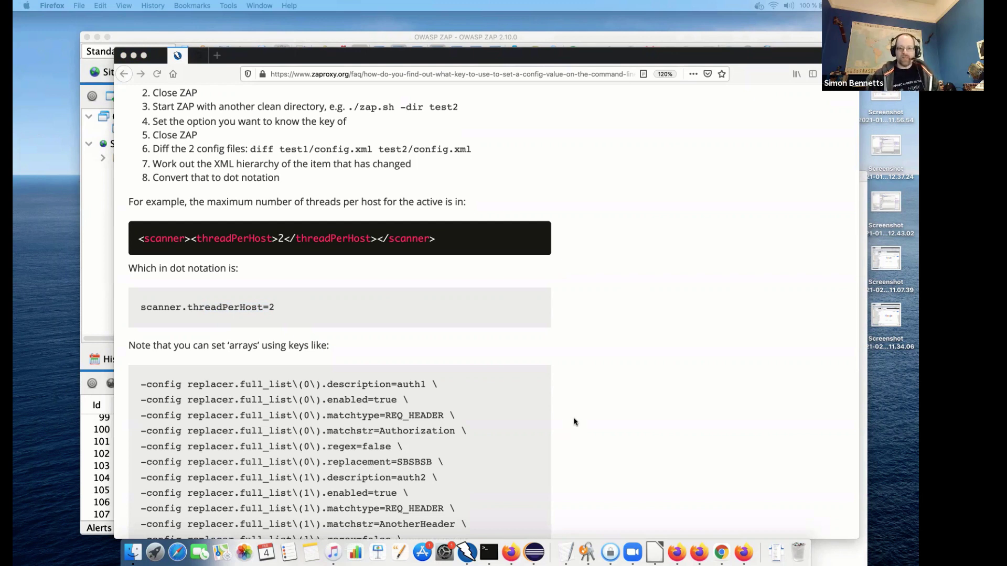
Quit vi on config.xml in Terminal without saving and switch to the ZAP window with its open Options dialog.
{"action": "left_click", "coordinate": [491, 545]}
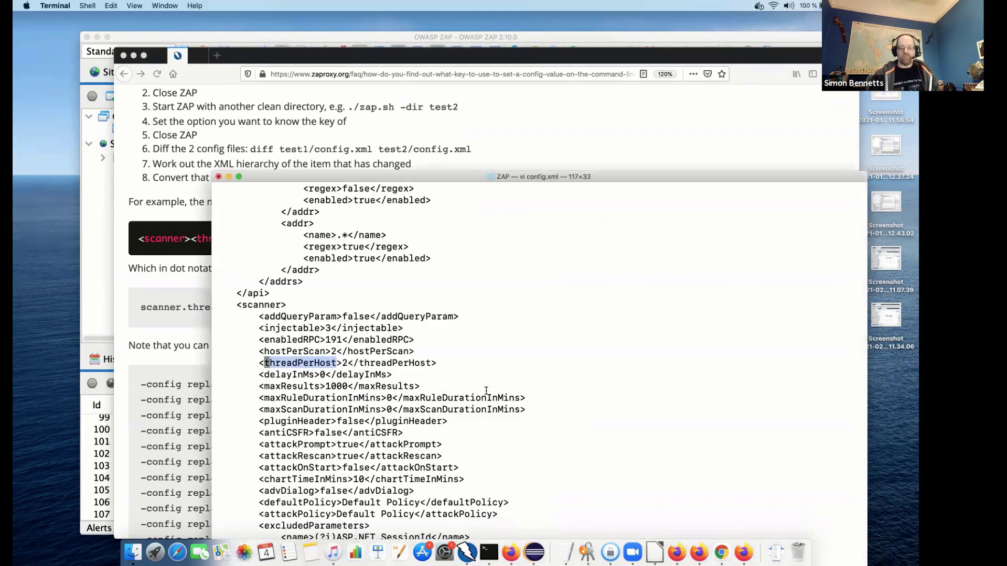
{"action": "type", "text": ":q"}
{"action": "key", "text": "Return"}
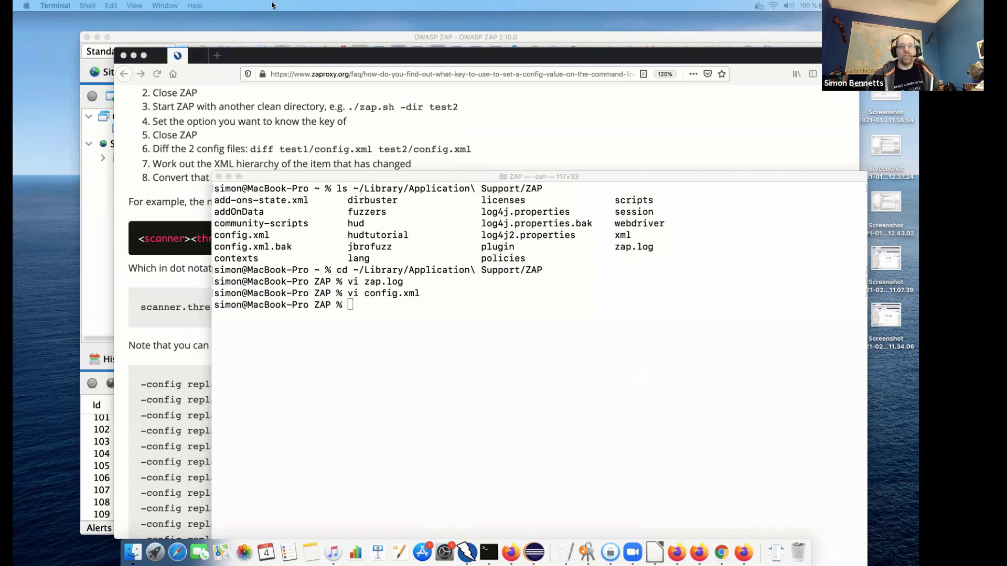
{"action": "left_click", "coordinate": [283, 42]}
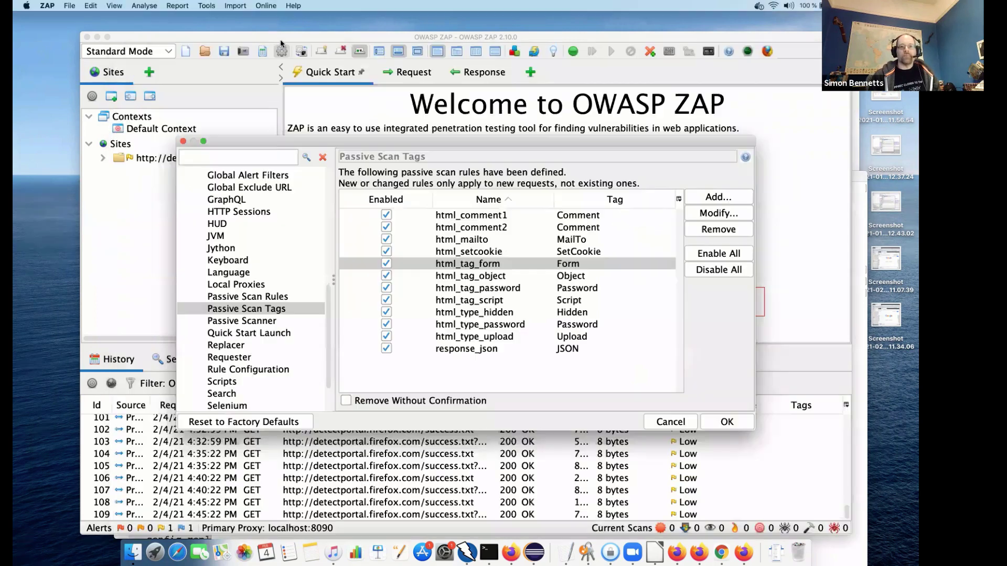
Close the Options dialog without applying changes and select Default Context in the Sites tree.
{"action": "left_click", "coordinate": [685, 421]}
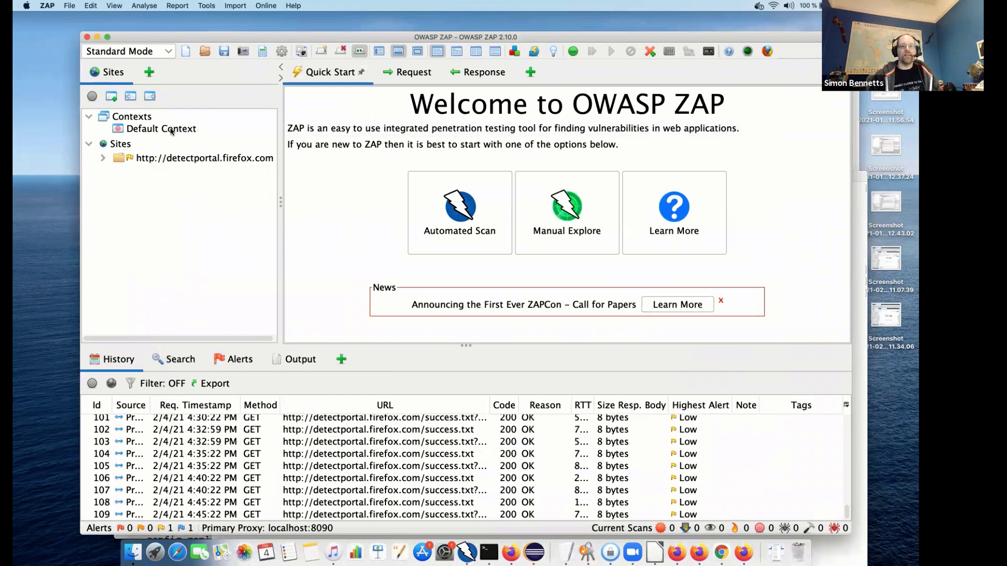
{"action": "left_click", "coordinate": [171, 131]}
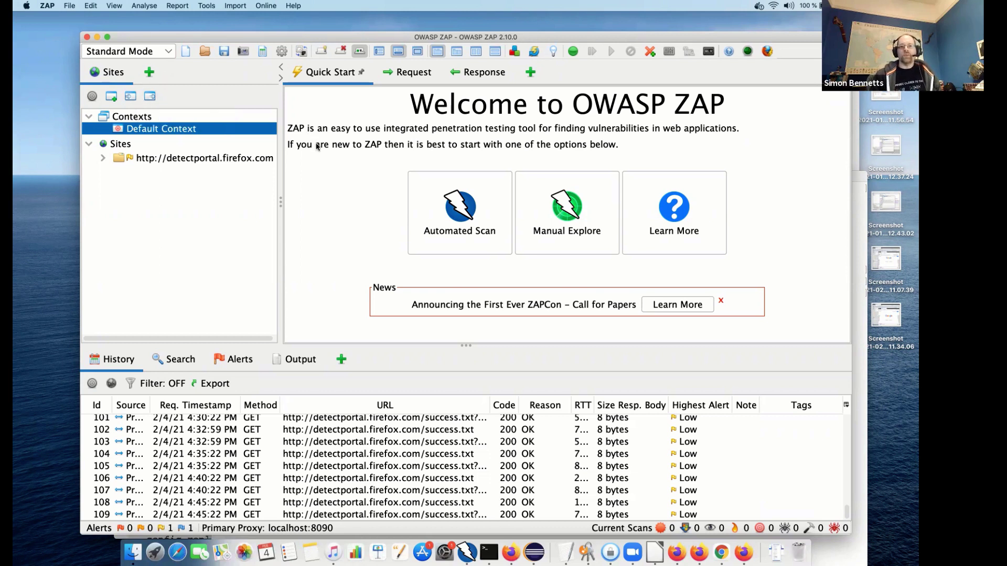
Reopen the Options dialog, view the Passive Scan Rules and Local Proxies pages, and cancel the dialog.
{"action": "left_click", "coordinate": [282, 52]}
{"action": "left_click", "coordinate": [253, 296]}
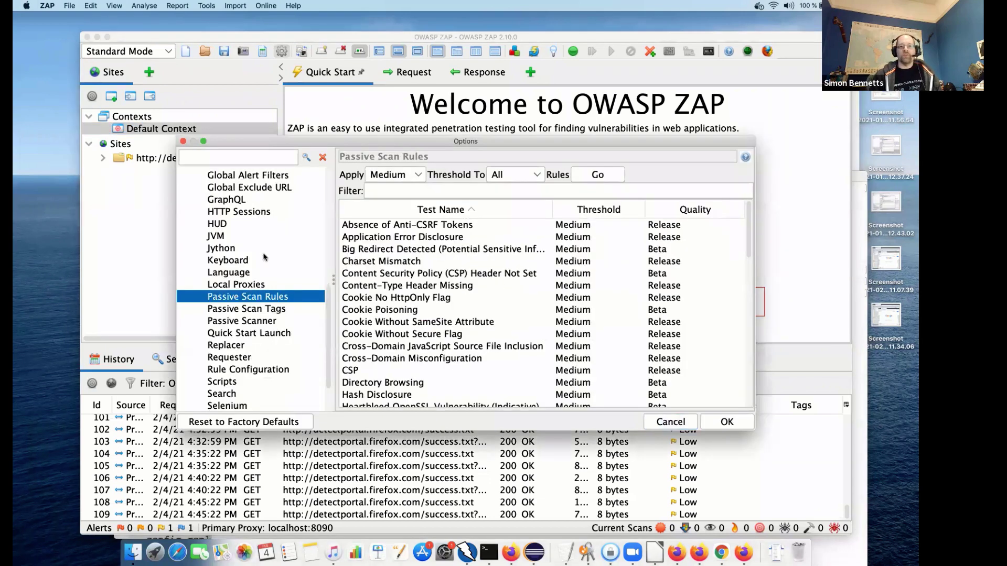
{"action": "left_click", "coordinate": [218, 287]}
{"action": "left_click", "coordinate": [662, 421]}
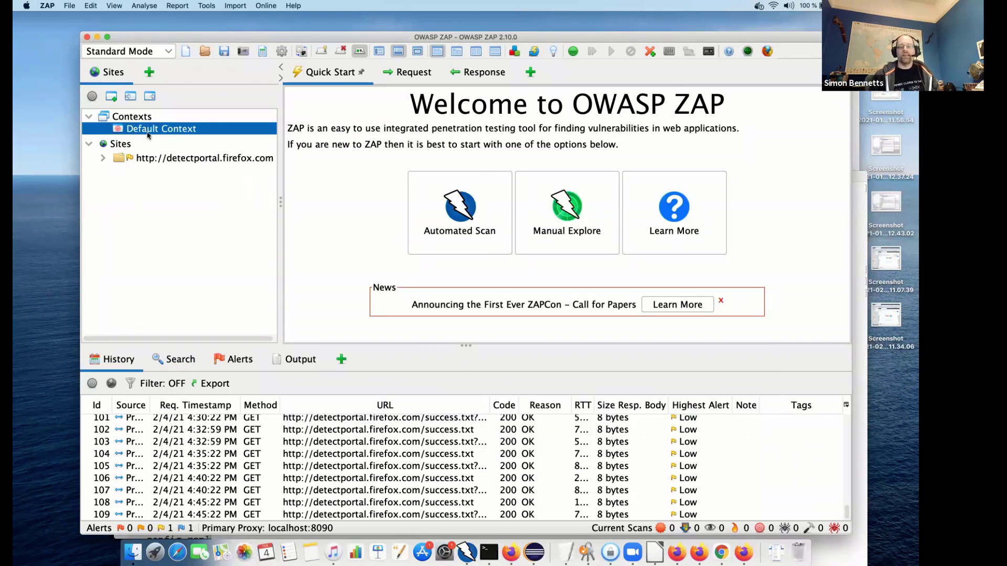
View the contexts folder in the context import dialog, cancel it, and list the same folder in Terminal with ls contexts.
{"action": "left_click", "coordinate": [129, 98]}
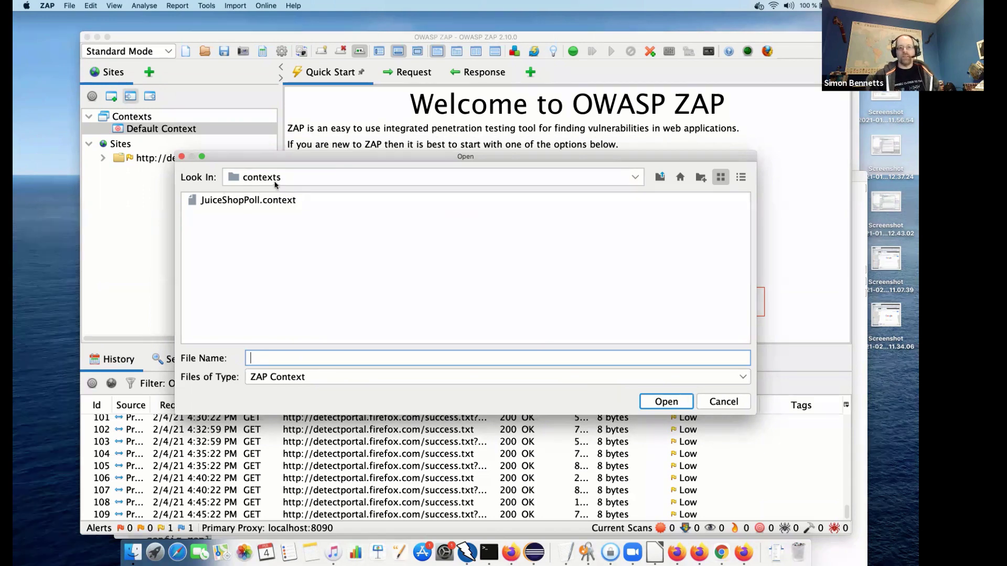
{"action": "left_click", "coordinate": [711, 403]}
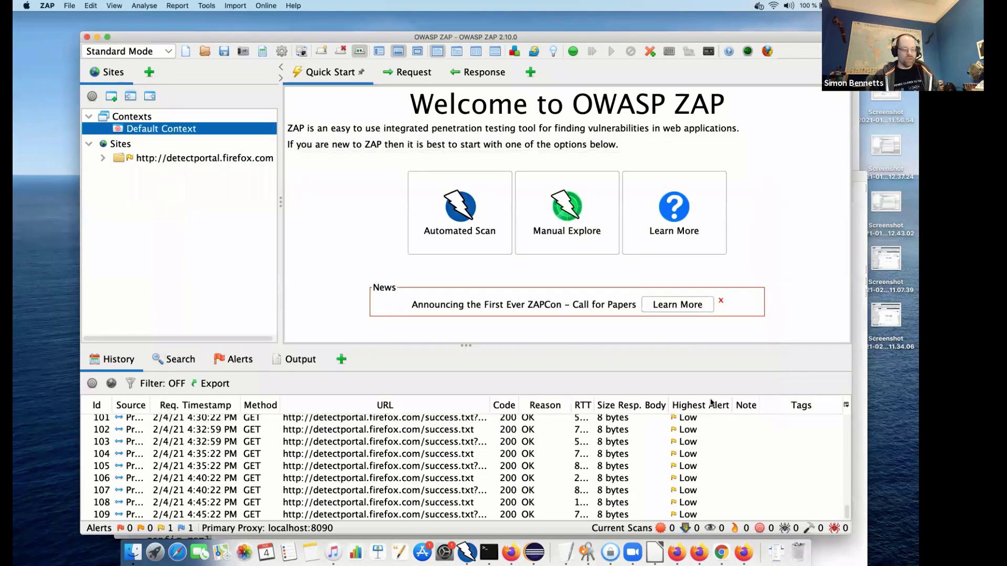
{"action": "key", "text": "super+Tab"}
{"action": "key", "text": "super+Tab"}
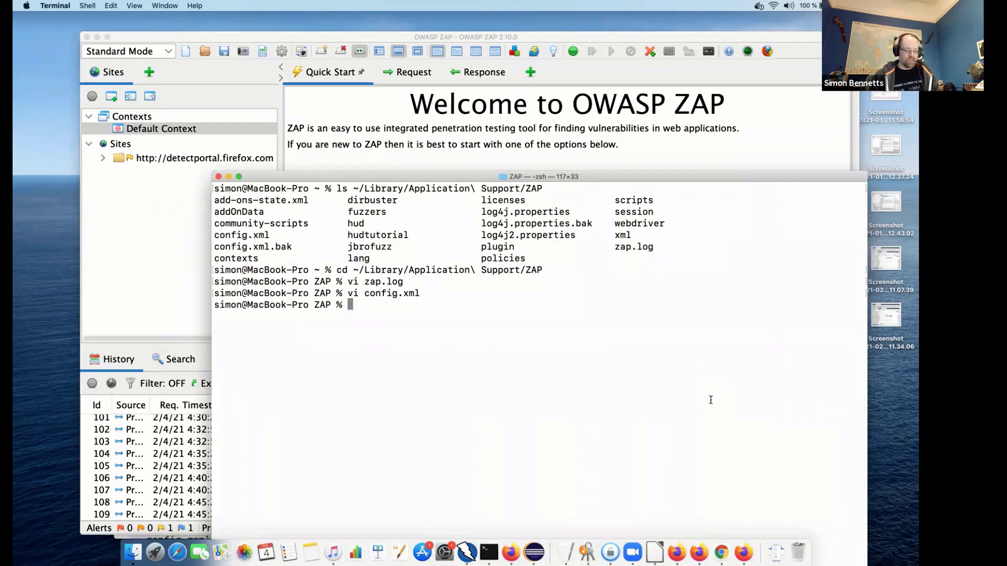
{"action": "type", "text": "ls contexts"}
{"action": "key", "text": "Return"}
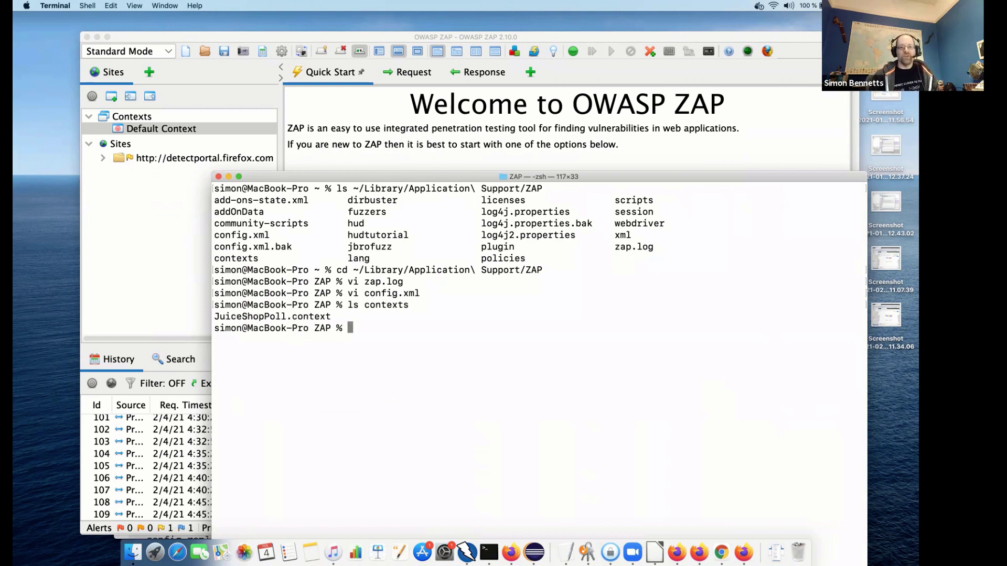
Open contexts/JuiceShopPoll.context in vi and page through to its authentication, users, session and authorization sections.
{"action": "type", "text": "vi contexts/JuiceShopPoll.context"}
{"action": "key", "text": "Return"}
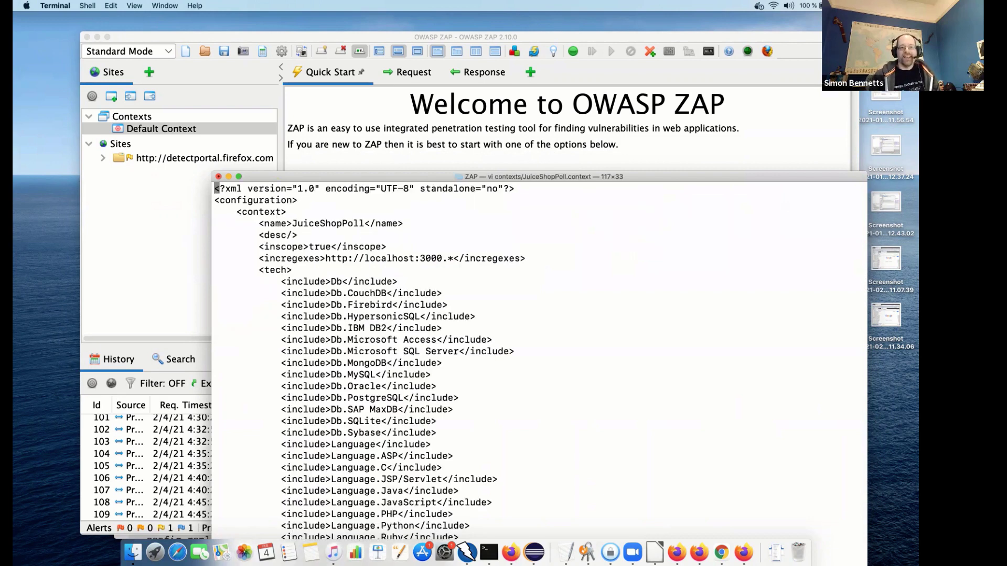
{"action": "key", "text": "ctrl+f"}
{"action": "key", "text": "ctrl+f"}
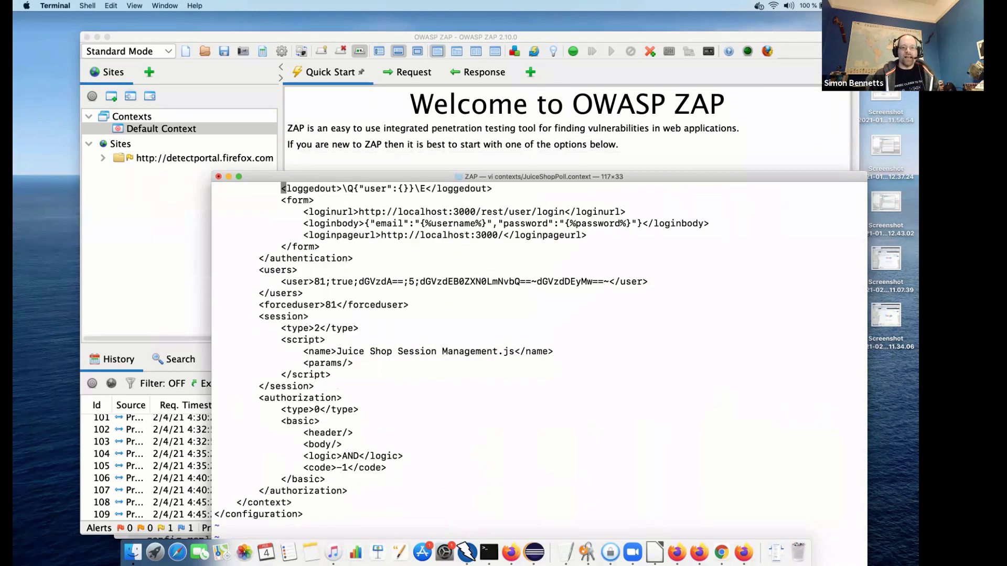
{"action": "key", "text": "ctrl+f"}
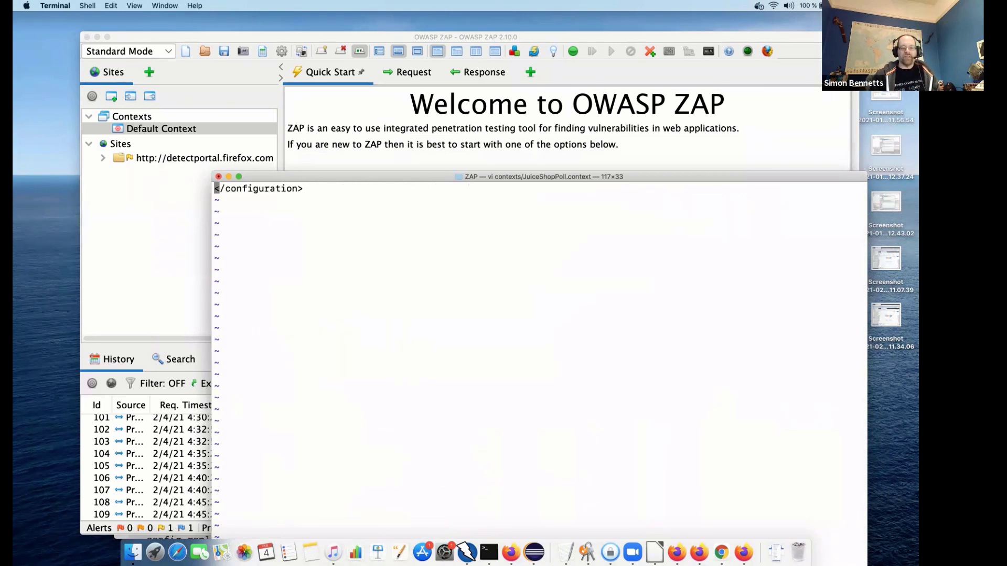
{"action": "key", "text": "ctrl+b"}
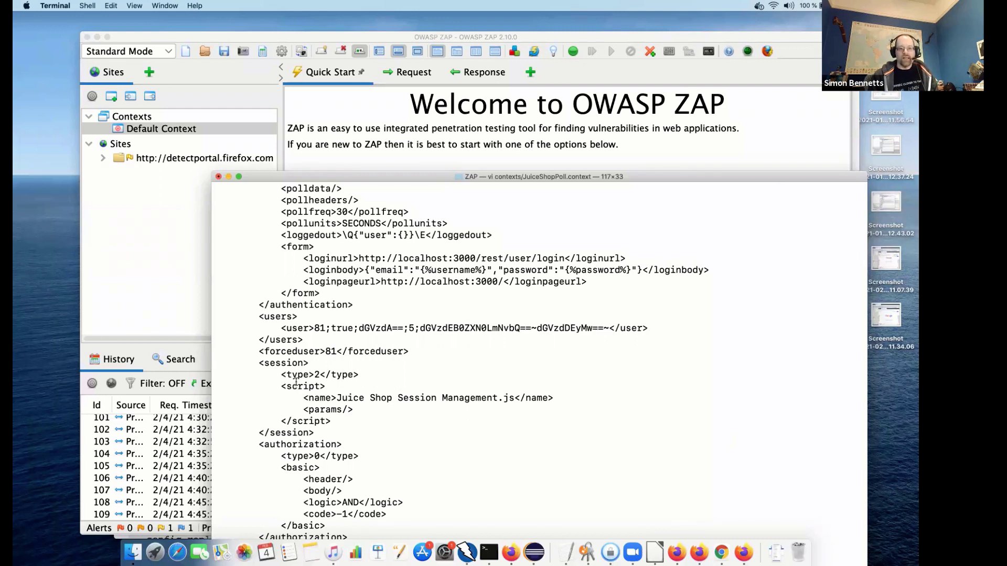
Highlight the session script block, the basic authorization block and the pollunits and loggedout lines, then clear the selection.
{"action": "left_click_drag", "start_coordinate": [297, 386], "coordinate": [420, 429]}
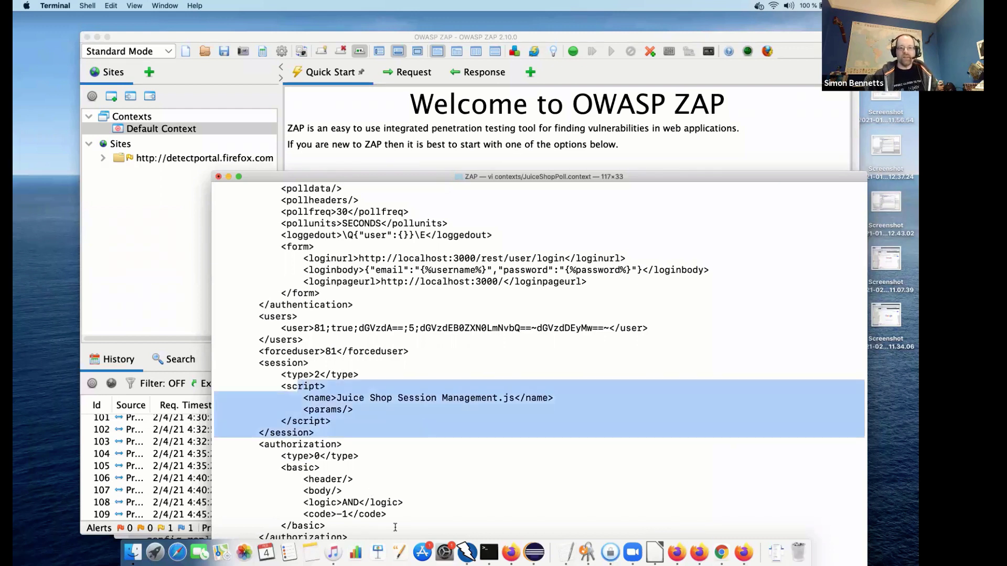
{"action": "left_click_drag", "start_coordinate": [395, 527], "coordinate": [282, 465]}
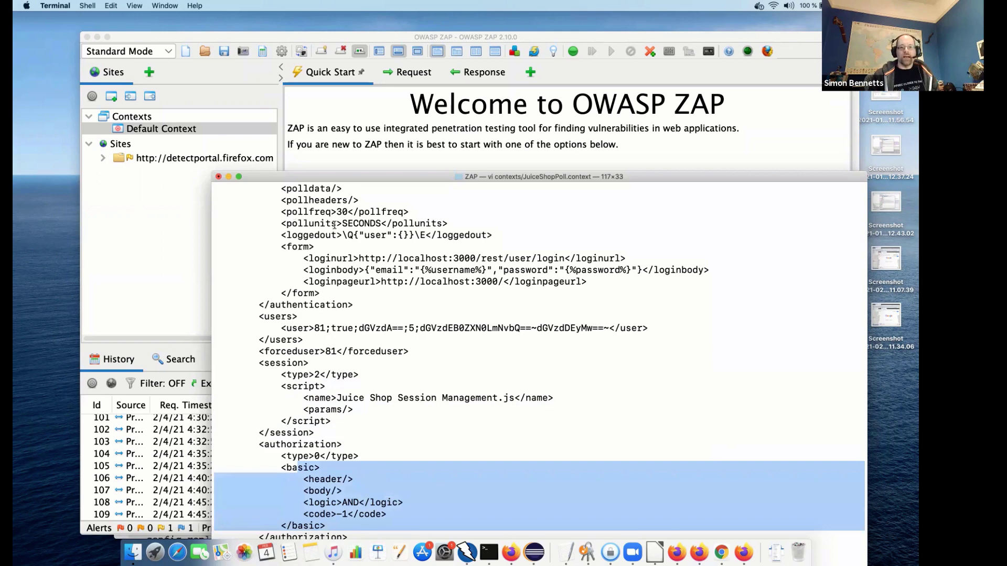
{"action": "left_click_drag", "start_coordinate": [309, 222], "coordinate": [364, 237]}
{"action": "left_click_drag", "start_coordinate": [429, 283], "coordinate": [428, 283]}
Return to the start of the context file and quit vi without saving.
{"action": "key", "text": "Up"}
{"action": "key", "text": "Up"}
{"action": "key", "text": "Up"}
{"action": "key", "text": "Up"}
{"action": "key", "text": "Up"}
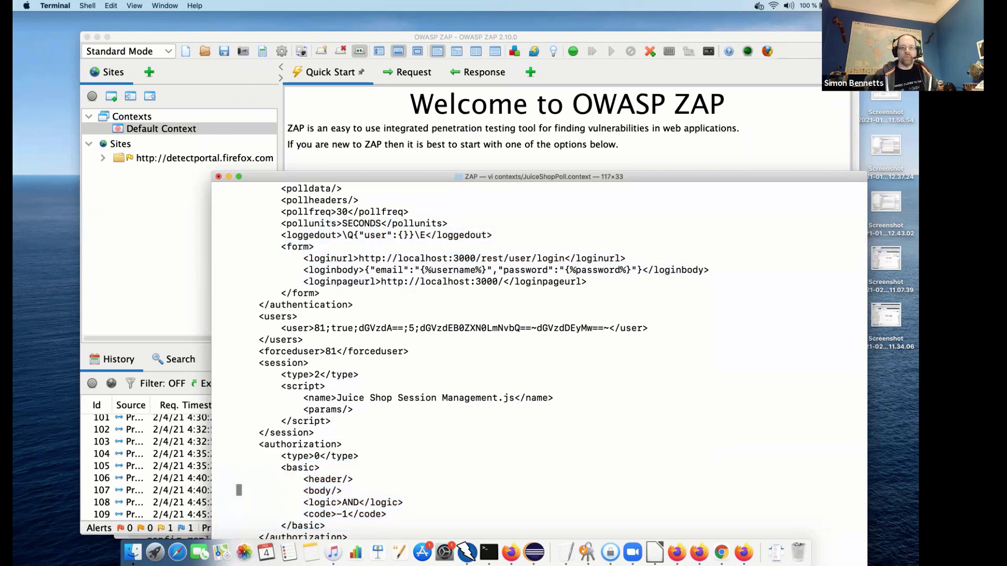
{"action": "scroll", "coordinate": [426, 283], "scroll_direction": "up", "scroll_amount": 20}
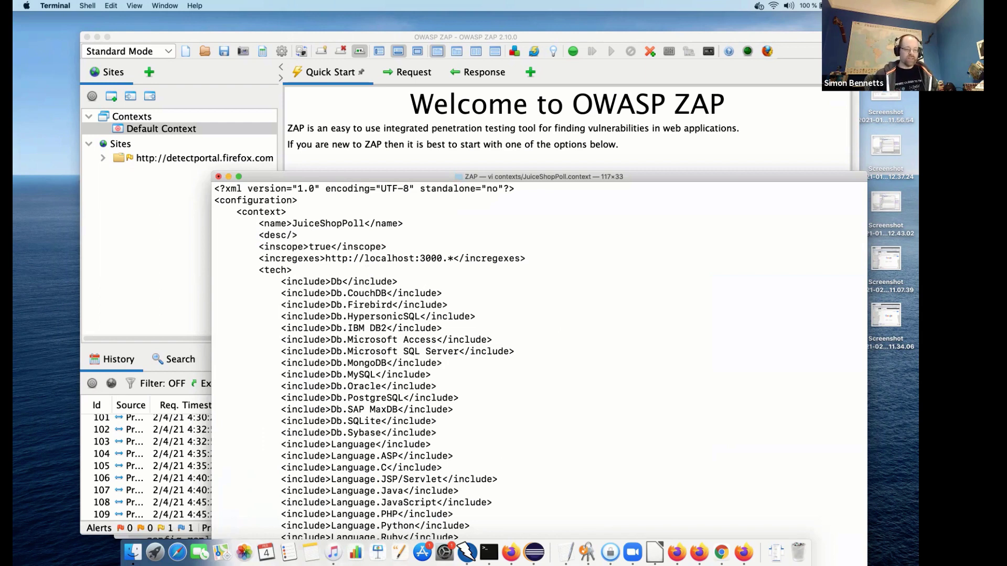
{"action": "type", "text": ":q"}
{"action": "key", "text": "Return"}
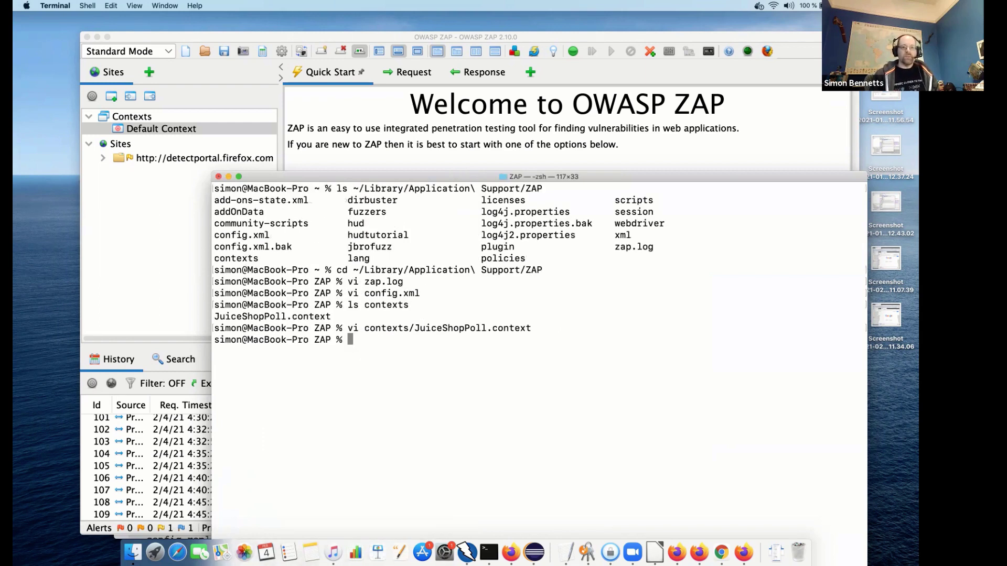
Switch to ZAP, open the Default Context's session properties, and widen the dialog and its page tree so the full names are readable.
{"action": "double_click", "coordinate": [166, 130]}
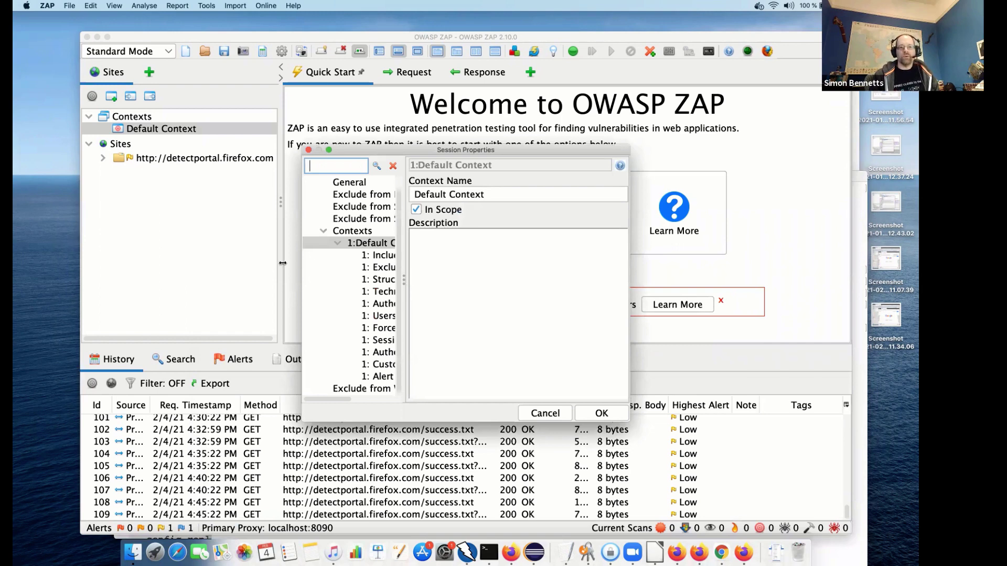
{"action": "left_click_drag", "start_coordinate": [302, 264], "coordinate": [168, 251]}
{"action": "left_click_drag", "start_coordinate": [299, 283], "coordinate": [396, 285]}
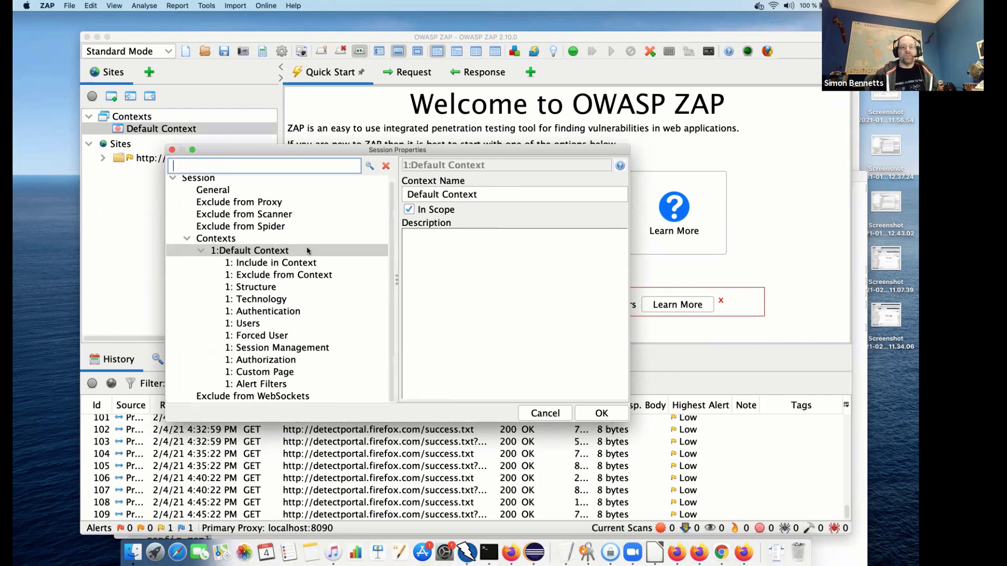
Look through the Default Context's pages from Include in Context to Alert Filters, then cancel the Session Properties dialog.
{"action": "left_click", "coordinate": [242, 264]}
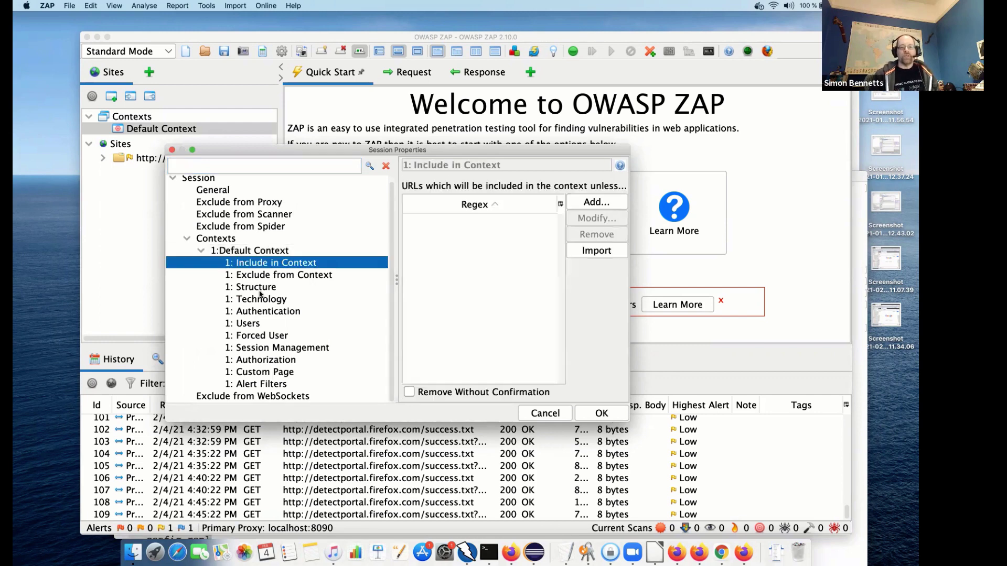
{"action": "left_click", "coordinate": [253, 279]}
{"action": "key", "text": "Down"}
{"action": "key", "text": "Down"}
{"action": "key", "text": "Down"}
{"action": "key", "text": "Down"}
{"action": "key", "text": "Down"}
{"action": "key", "text": "Down"}
{"action": "key", "text": "Down"}
{"action": "key", "text": "Down"}
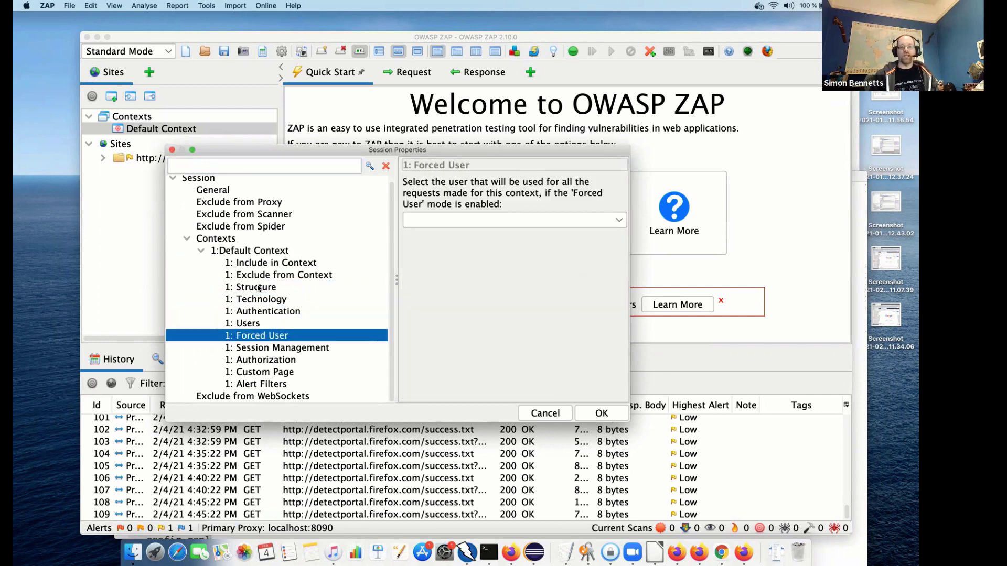
{"action": "key", "text": "Down"}
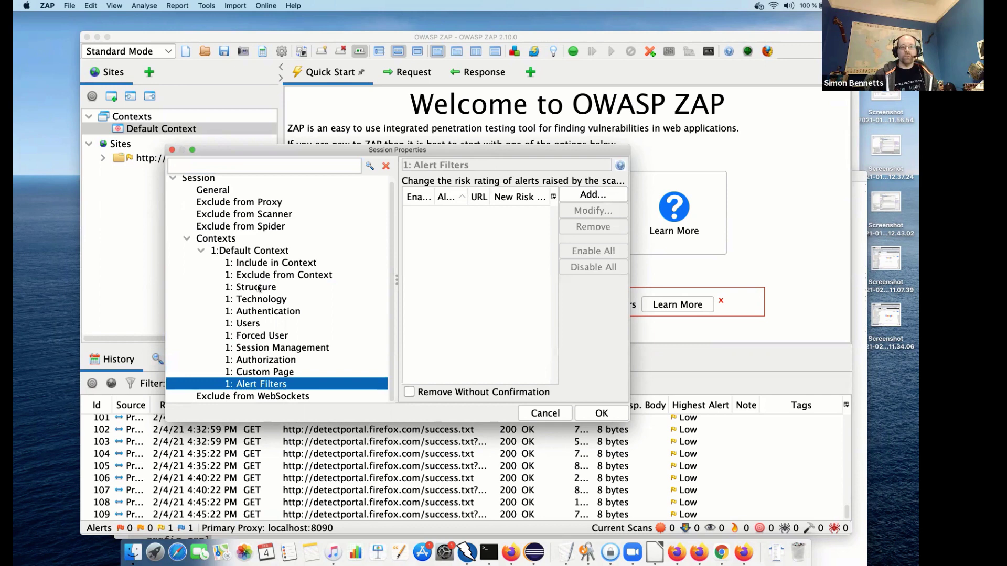
{"action": "left_click", "coordinate": [545, 413]}
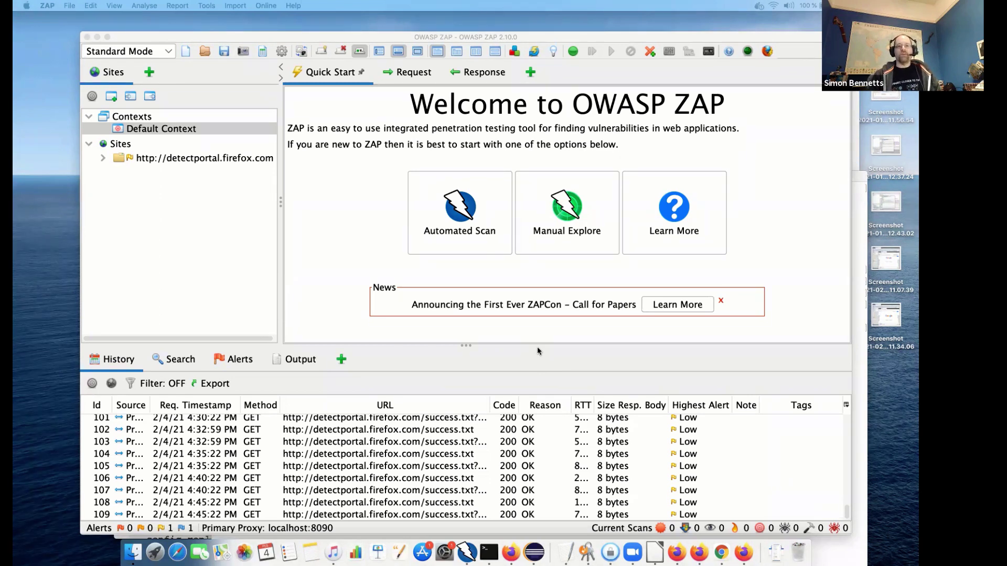
Show how JuiceShopPoll.context is selected in the context import dialog, twice, closing the dialog each time without importing.
{"action": "left_click", "coordinate": [221, 131]}
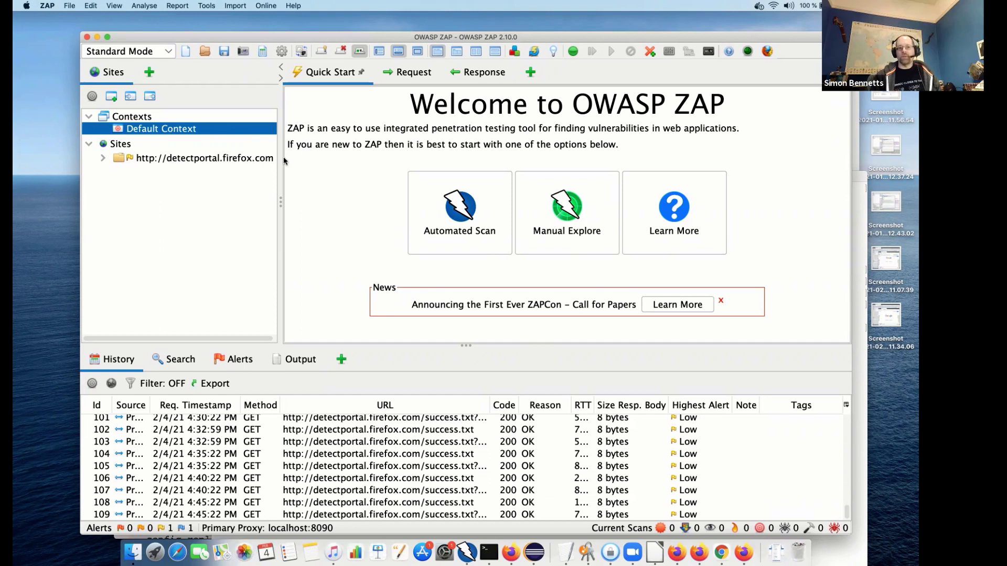
{"action": "left_click", "coordinate": [135, 98]}
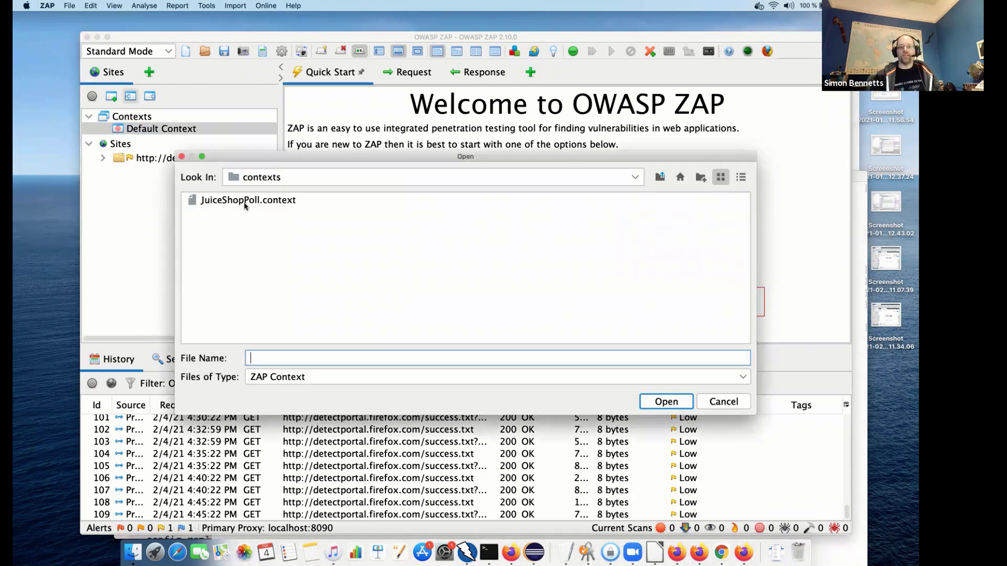
{"action": "left_click", "coordinate": [245, 205]}
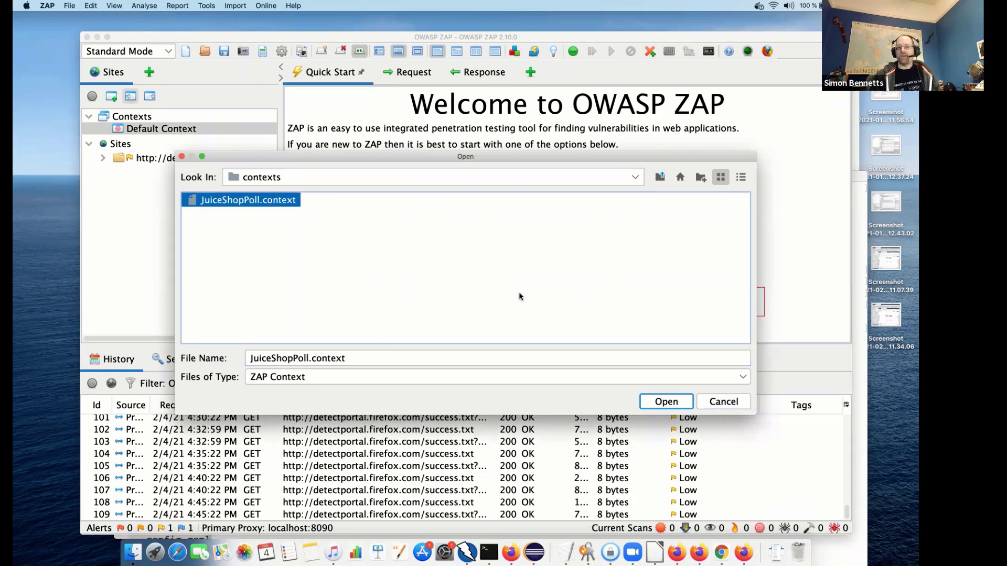
{"action": "left_click", "coordinate": [724, 402]}
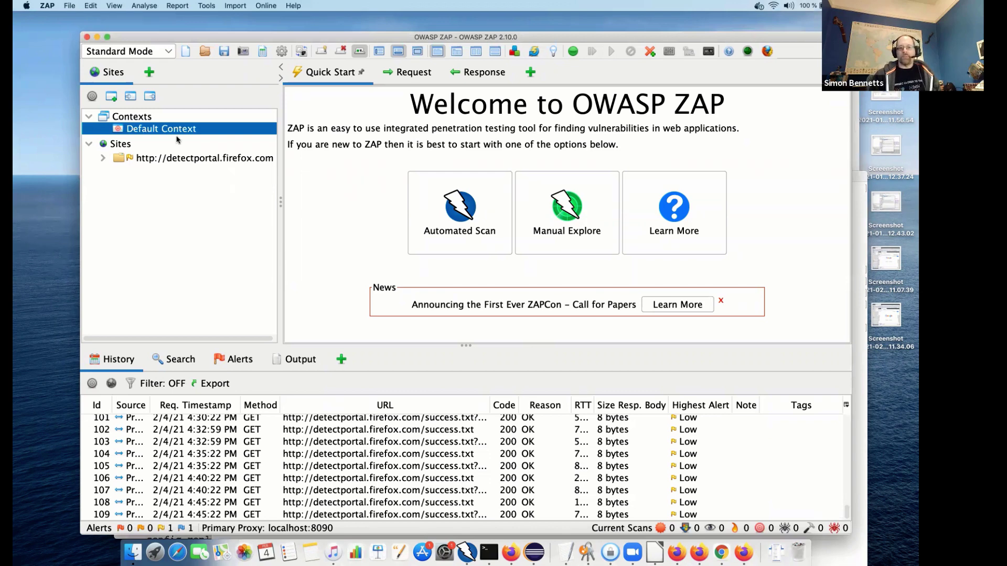
{"action": "left_click", "coordinate": [129, 96]}
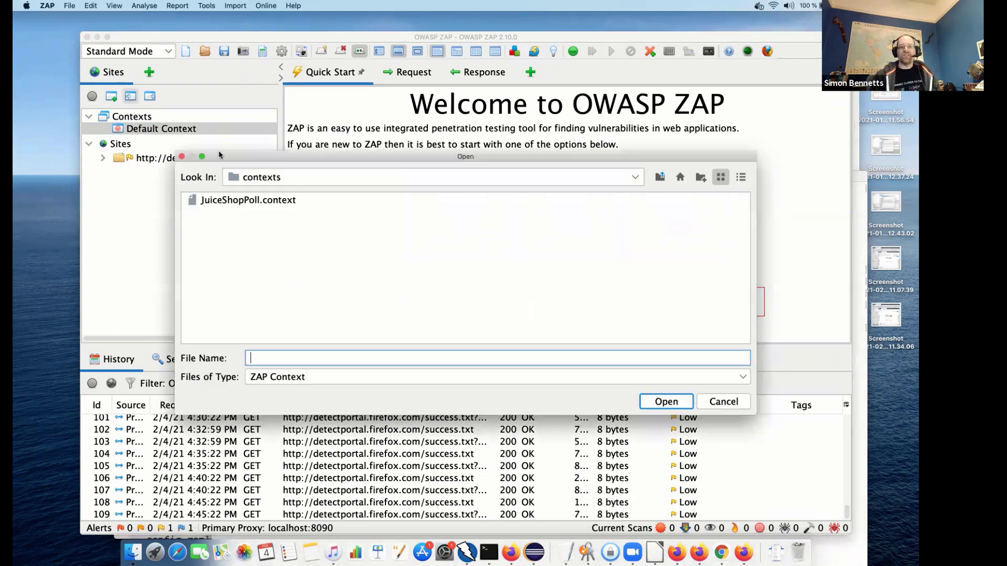
{"action": "left_click", "coordinate": [246, 201]}
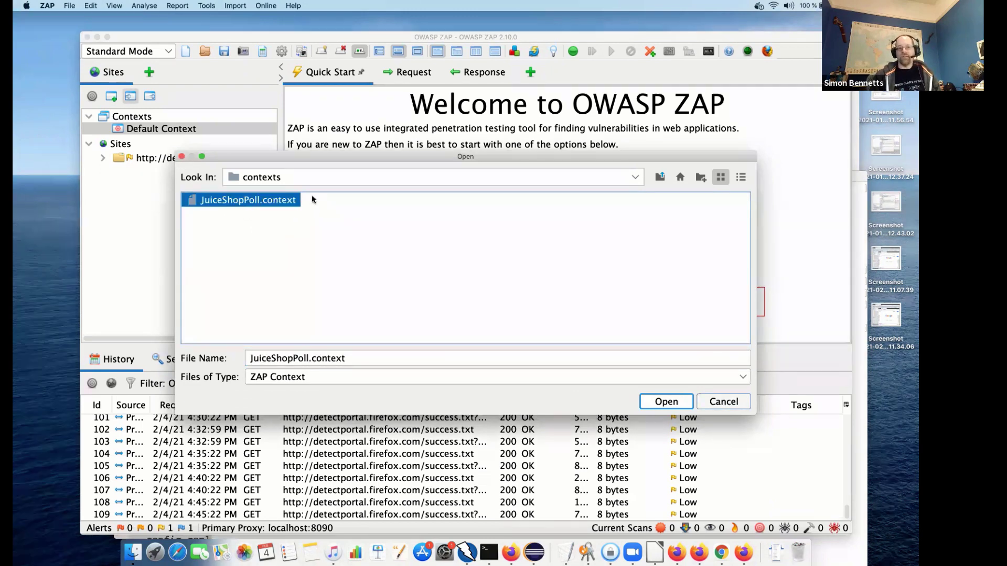
{"action": "left_click", "coordinate": [181, 156]}
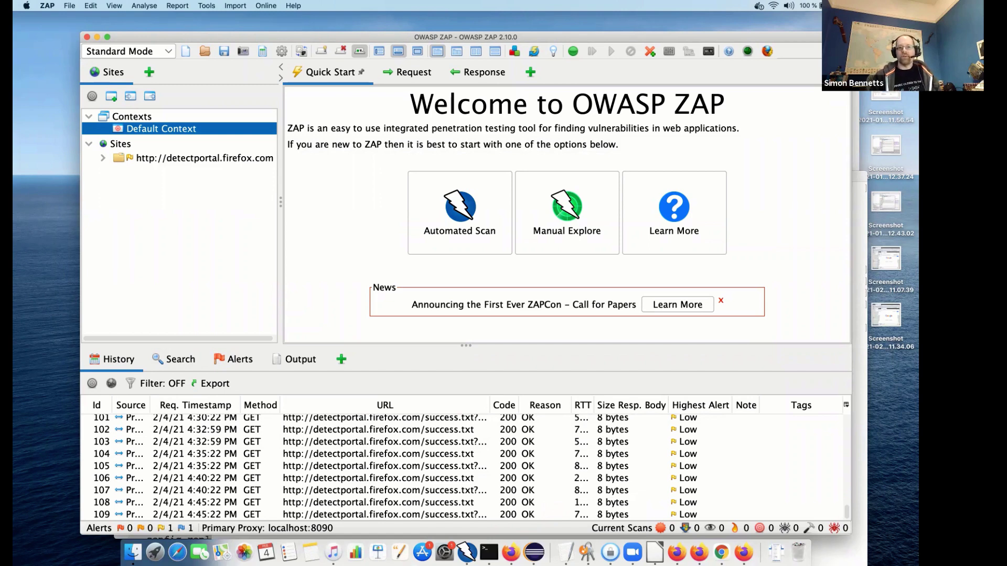
Open the Scan Policy Manager, select Default Policy in its list, and close the manager.
{"action": "left_click_drag", "start_coordinate": [669, 54], "coordinate": [649, 57]}
{"action": "left_click", "coordinate": [649, 56]}
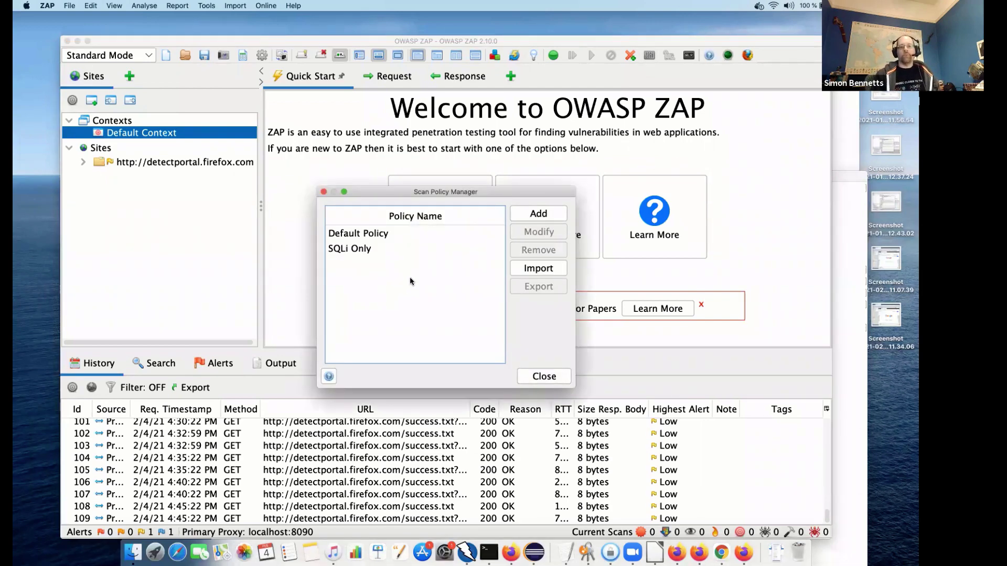
{"action": "left_click", "coordinate": [369, 236]}
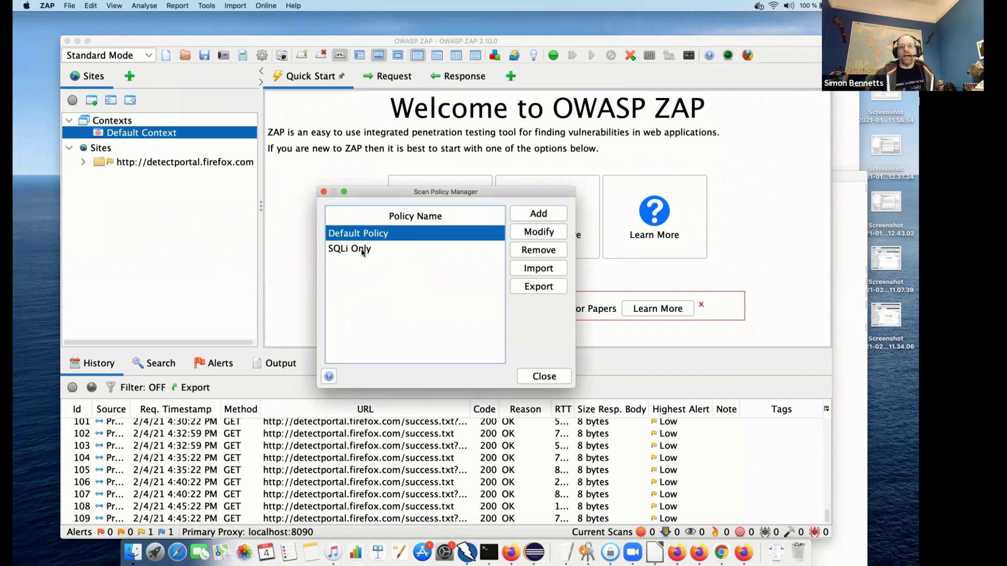
{"action": "left_click", "coordinate": [536, 378]}
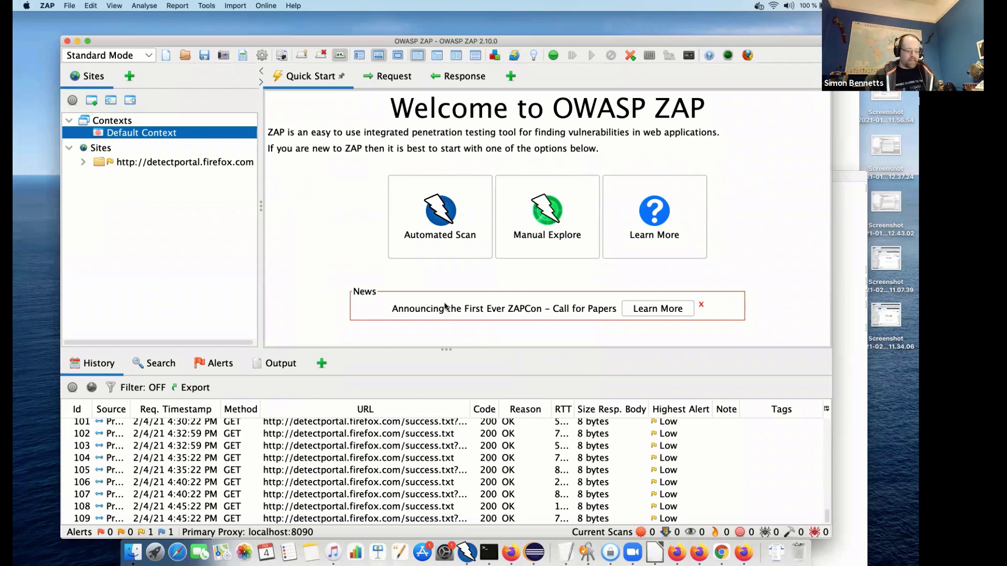
Switch to Terminal and list the contents of the policies folder.
{"action": "key", "text": "super+Tab"}
{"action": "key", "text": "super+Tab"}
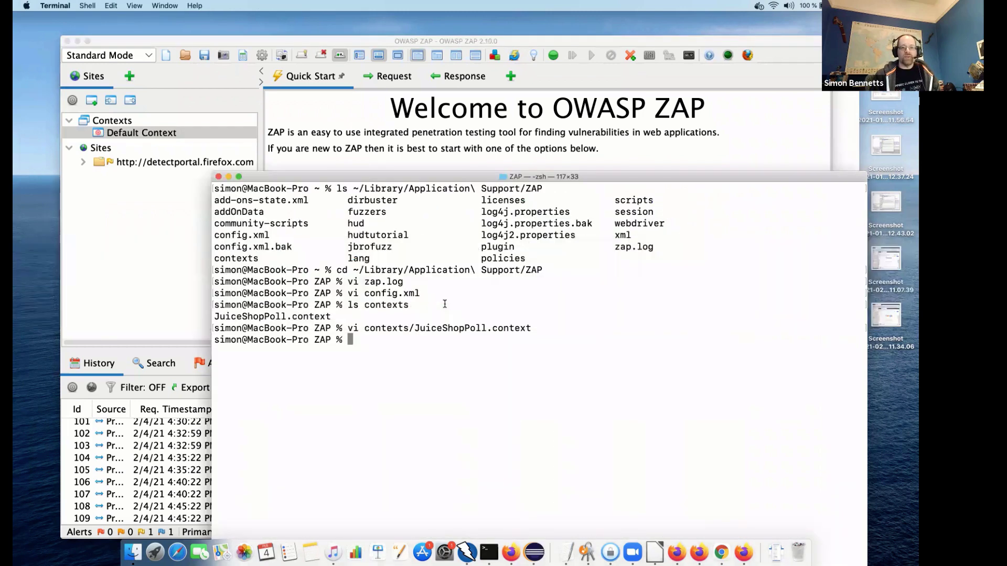
{"action": "type", "text": "ls pol"}
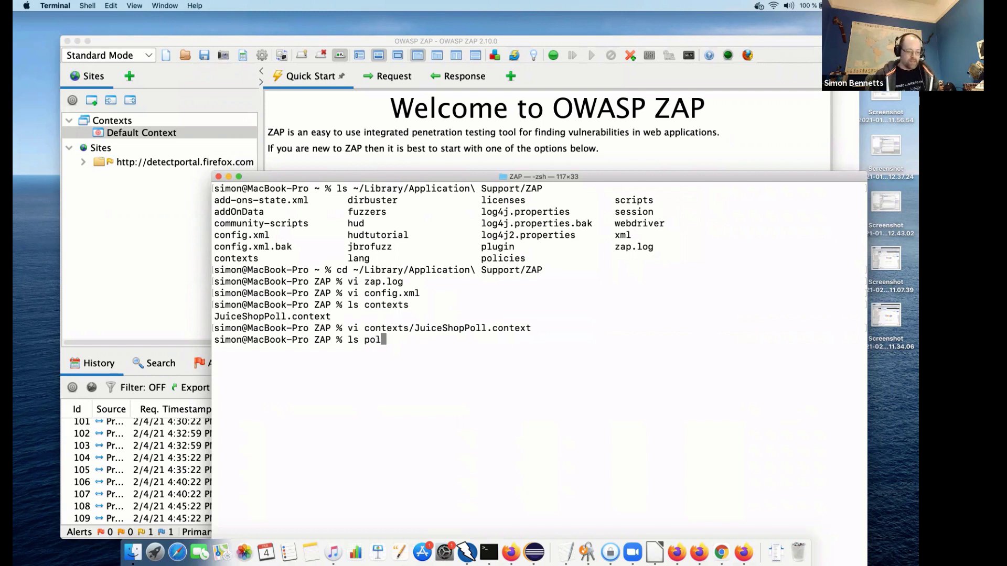
{"action": "key", "text": "Tab"}
{"action": "key", "text": "Return"}
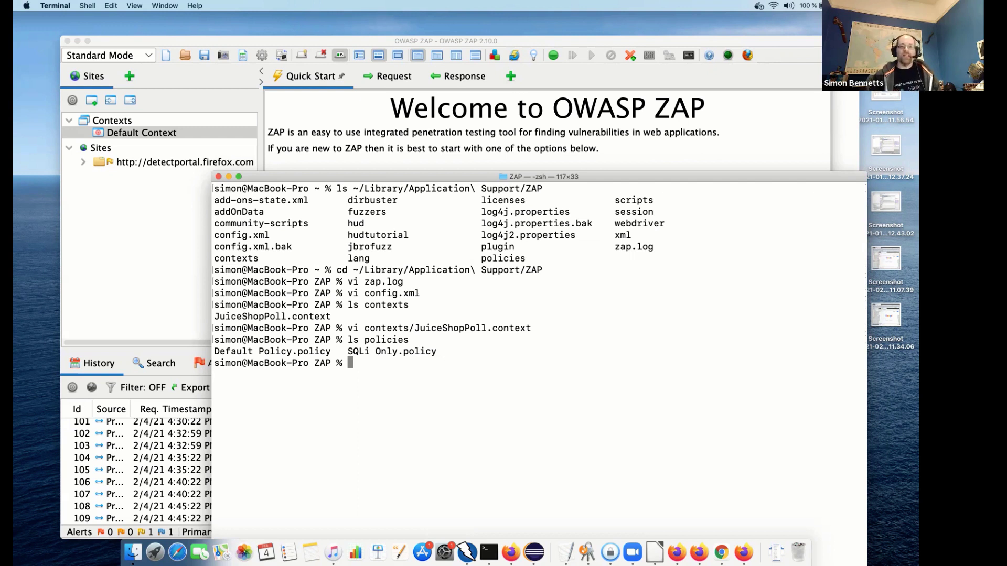
In ZAP's Scan Policy Manager, select Default Policy and SQLi Only in turn, and compare them with the policy files listed in Terminal.
{"action": "left_click", "coordinate": [660, 80]}
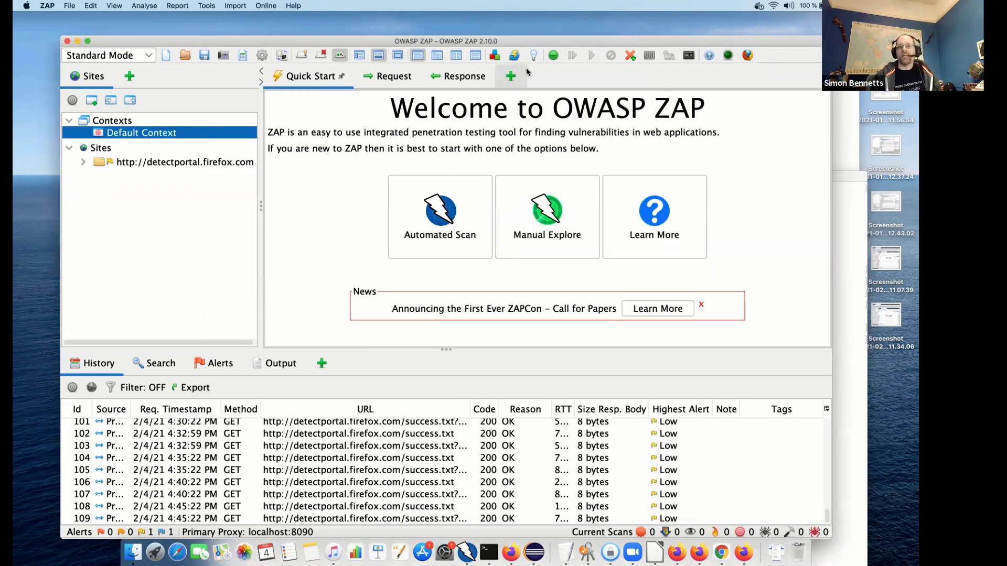
{"action": "left_click", "coordinate": [649, 55]}
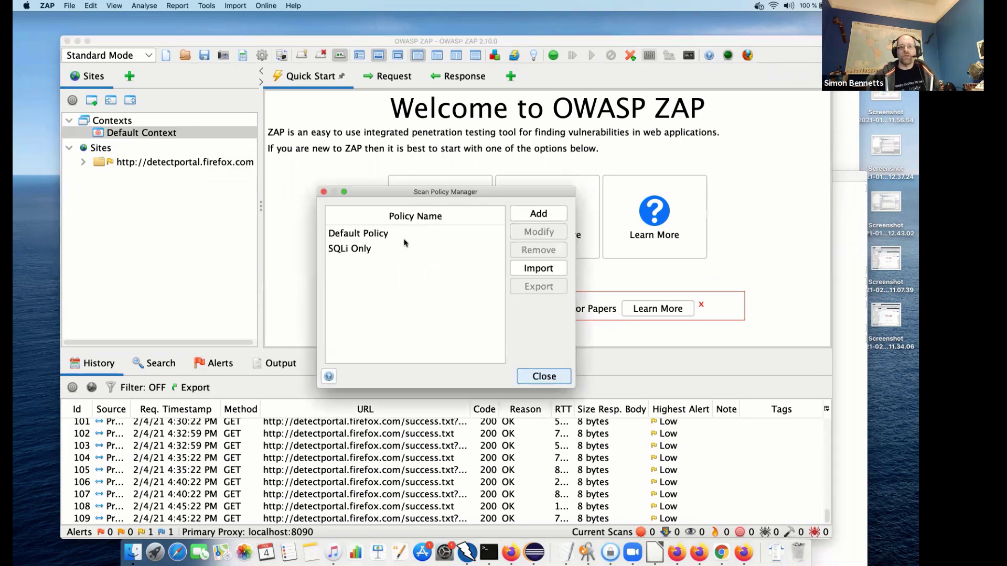
{"action": "left_click", "coordinate": [346, 235]}
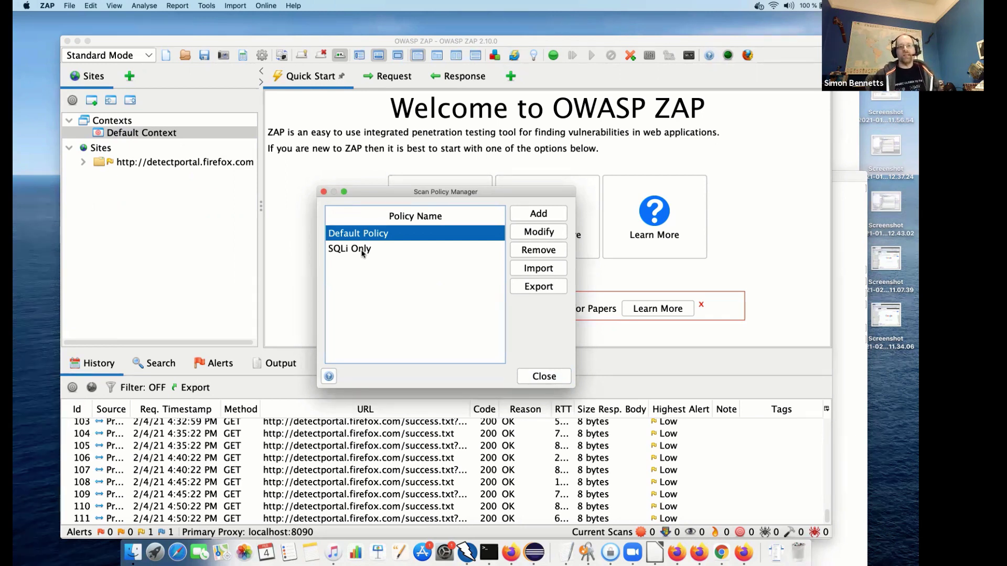
{"action": "left_click", "coordinate": [361, 250]}
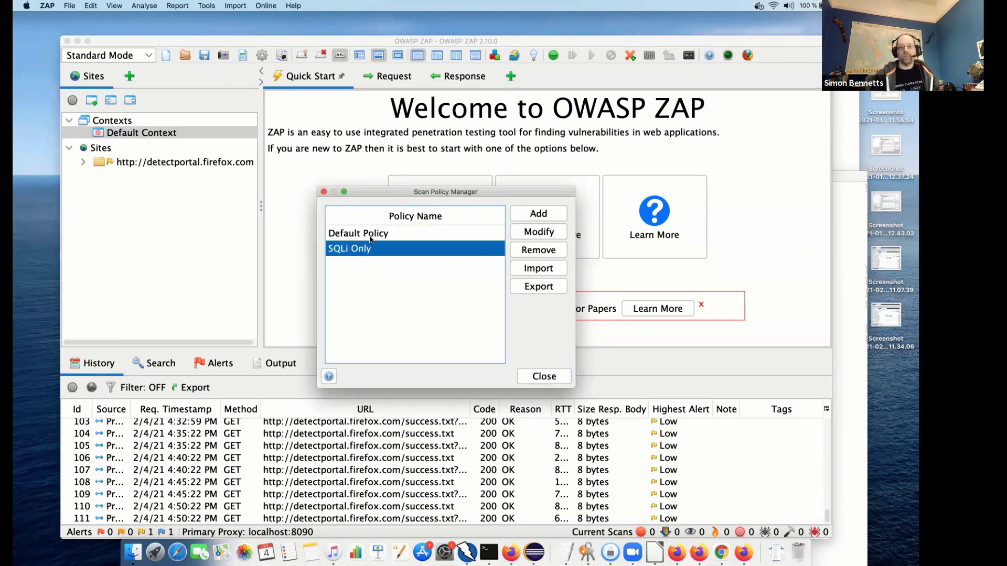
{"action": "key", "text": "super+Tab"}
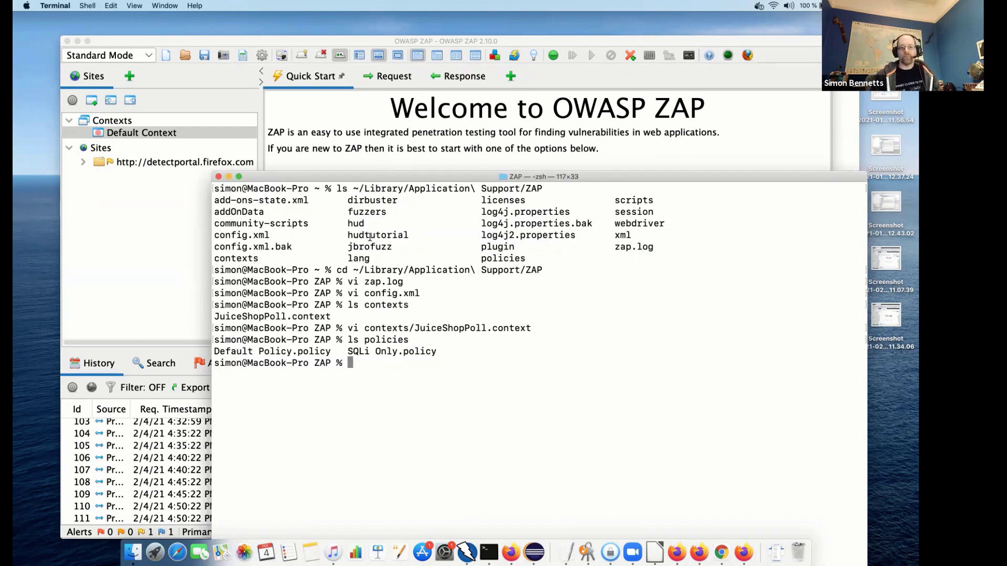
Back in ZAP, add a scan policy named "Demo test" with the default settings and close the Scan Policy Manager.
{"action": "key", "text": "super+Tab"}
{"action": "left_click", "coordinate": [523, 218]}
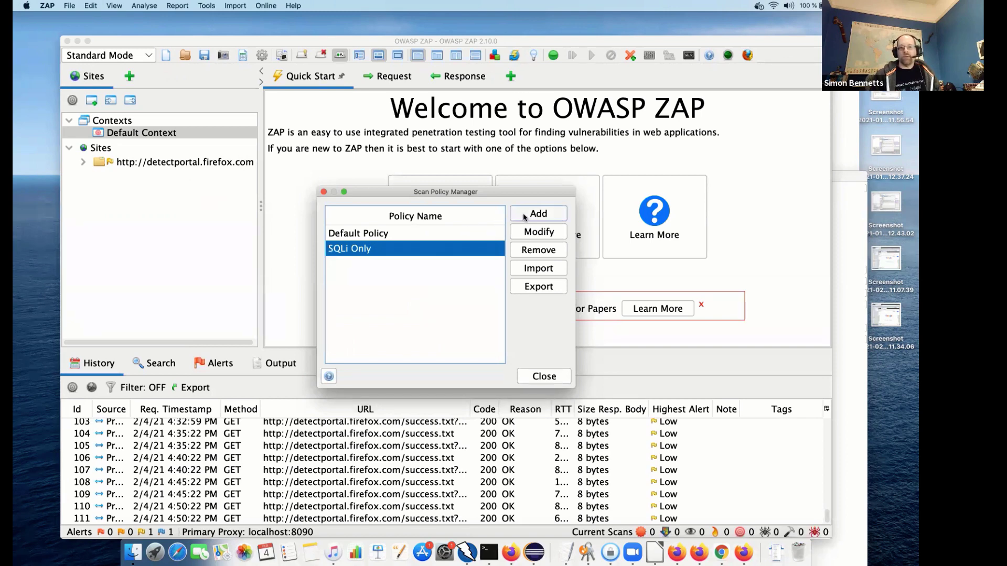
{"action": "left_click", "coordinate": [502, 219]}
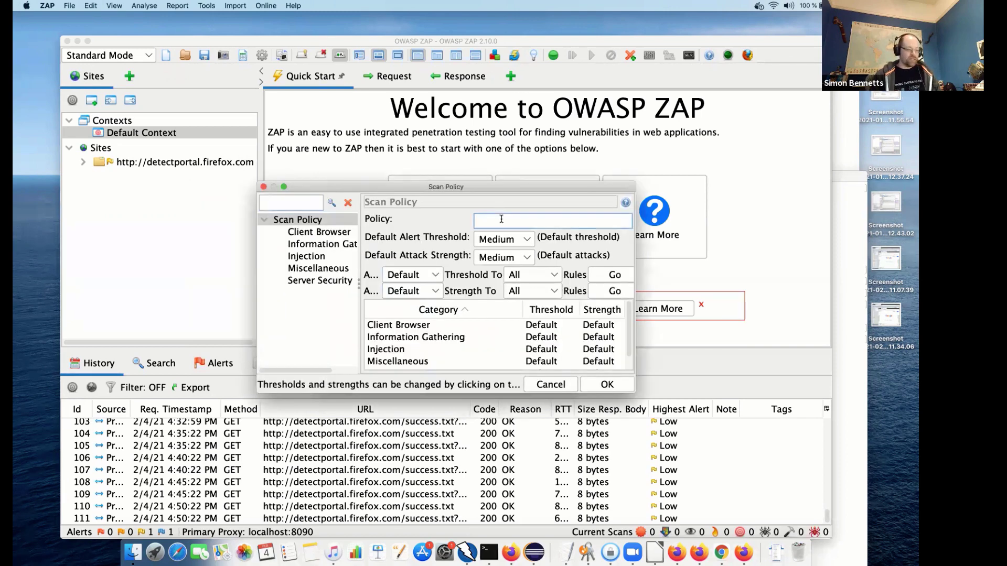
{"action": "type", "text": "Demo test"}
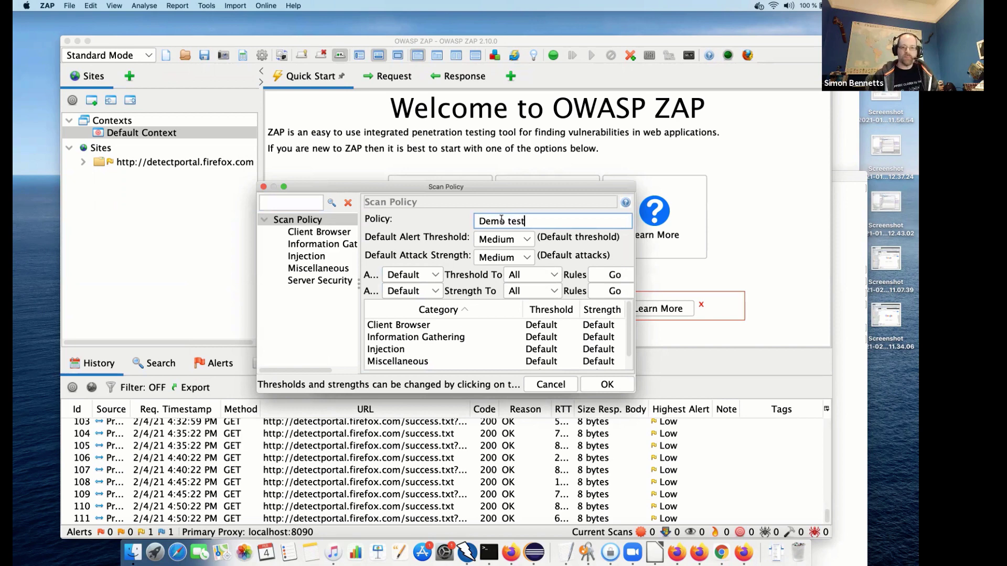
{"action": "key", "text": "Return"}
{"action": "left_click", "coordinate": [542, 379]}
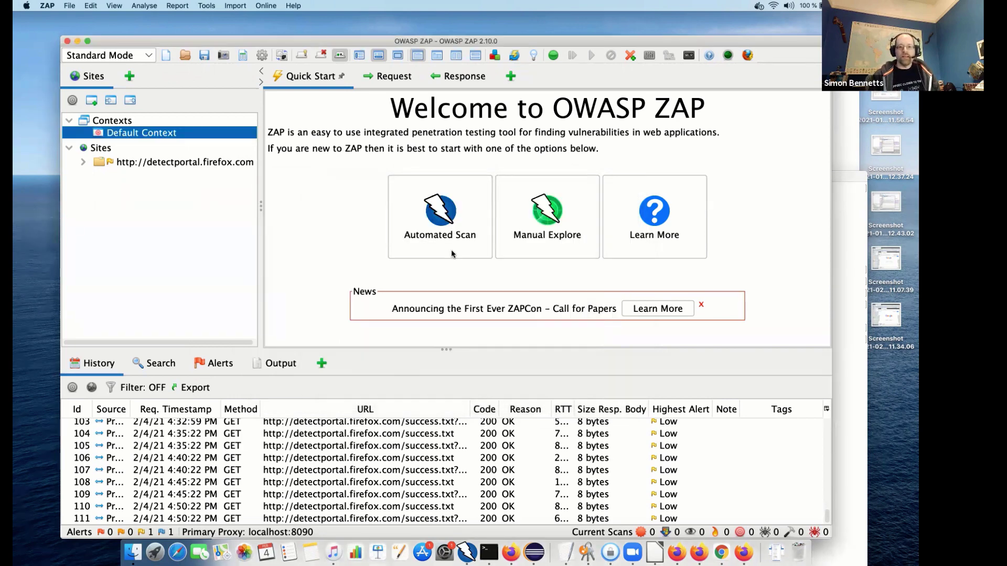
List the policies folder again in Terminal and highlight Demo test.policy in the output.
{"action": "key", "text": "super+Tab"}
{"action": "key", "text": "Up"}
{"action": "key", "text": "Return"}
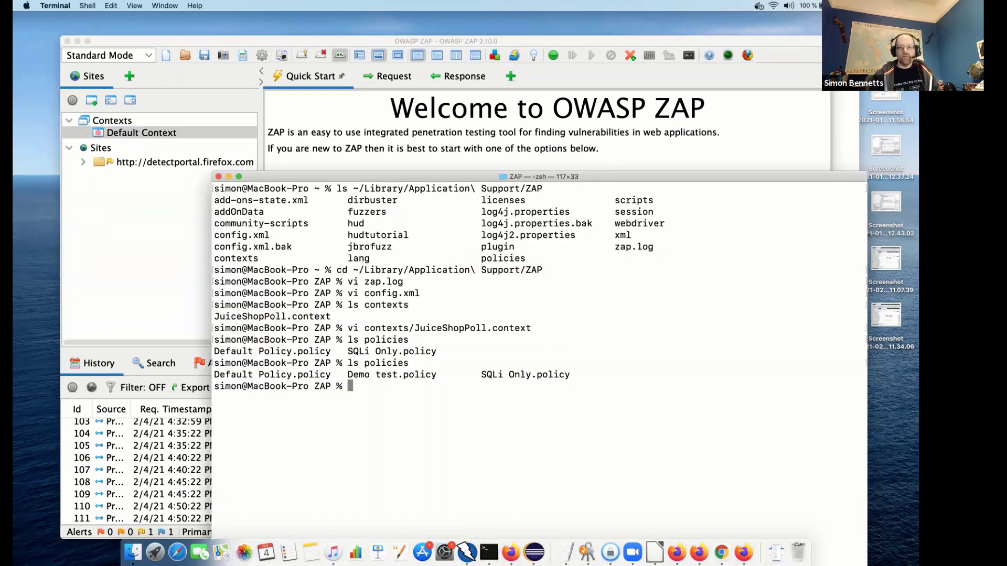
{"action": "left_click_drag", "start_coordinate": [348, 375], "coordinate": [437, 375]}
{"action": "left_click", "coordinate": [412, 308]}
Open policies/Demo test.policy in vi, look through its scanner level, strength and plugin entries, and quit without changes.
{"action": "type", "text": "vi policies/Demo\\ test.policy"}
{"action": "key", "text": "Return"}
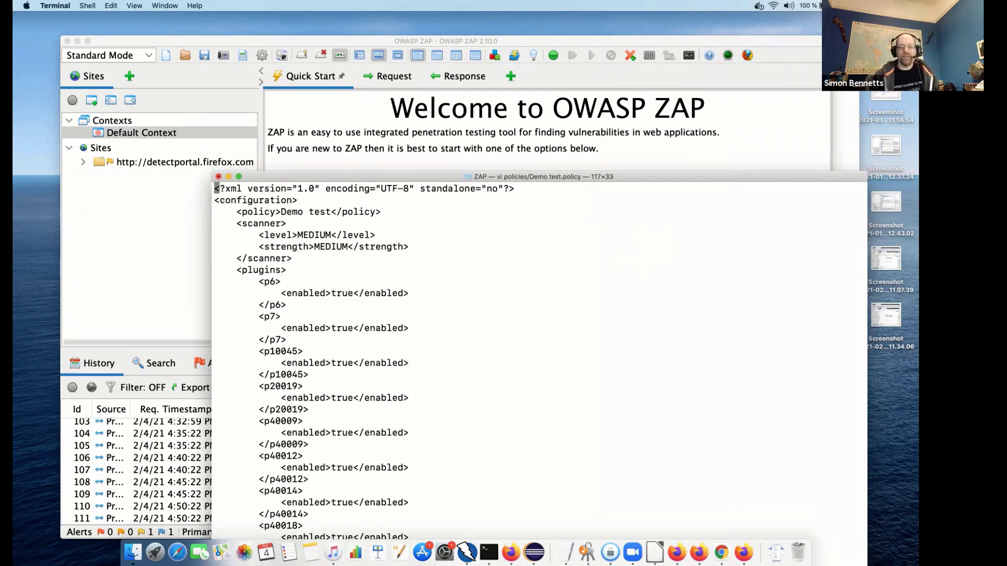
{"action": "key", "text": "Down"}
{"action": "key", "text": "Down"}
{"action": "key", "text": "Down"}
{"action": "key", "text": "Down"}
{"action": "key", "text": "Down"}
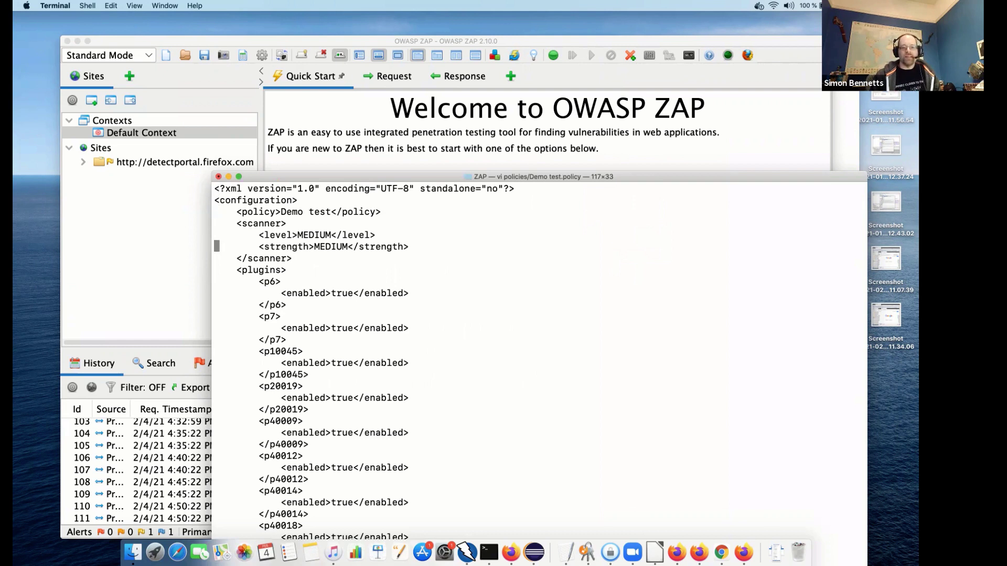
{"action": "scroll", "coordinate": [539, 357], "scroll_direction": "down", "scroll_amount": 20}
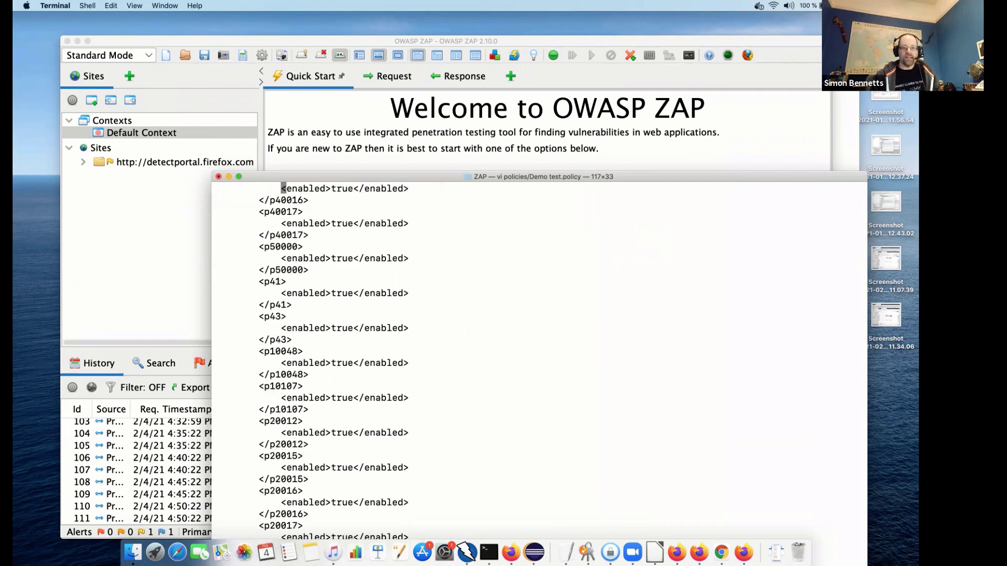
{"action": "scroll", "coordinate": [540, 357], "scroll_direction": "up", "scroll_amount": 20}
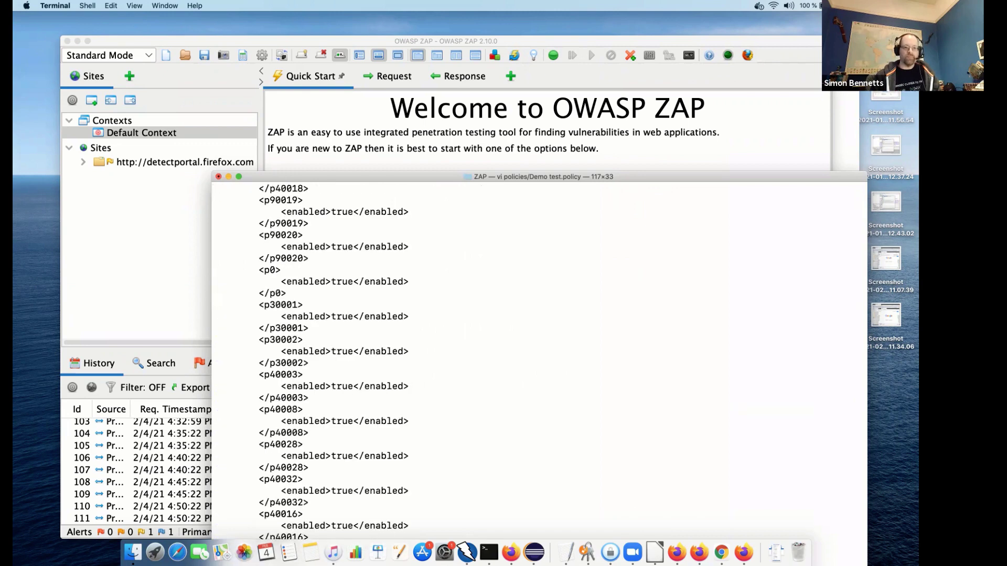
{"action": "type", "text": ":q"}
{"action": "key", "text": "Return"}
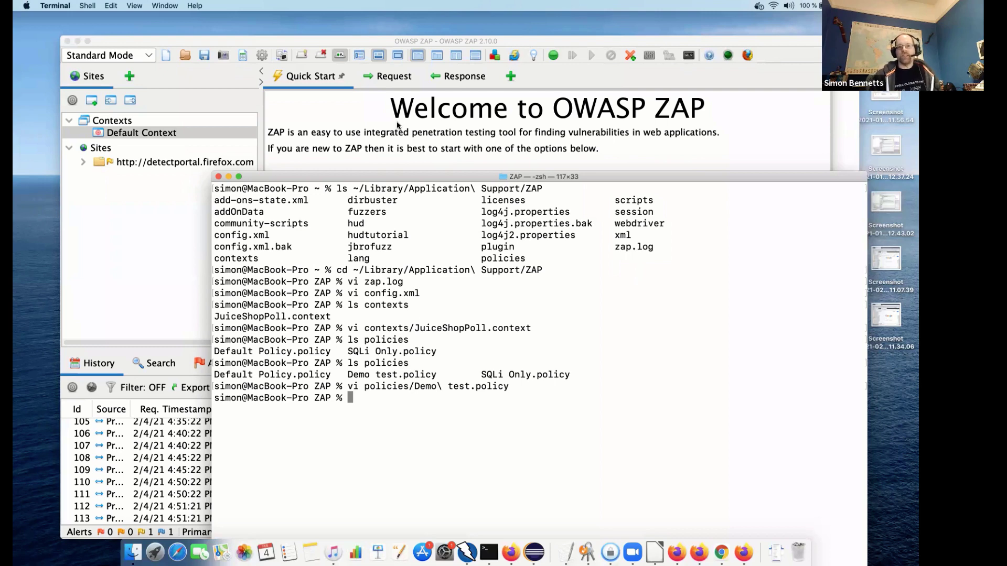
Return to ZAP, view the policy list in the Scan Policy Manager, and close the manager.
{"action": "left_click", "coordinate": [512, 78]}
{"action": "left_click", "coordinate": [649, 55]}
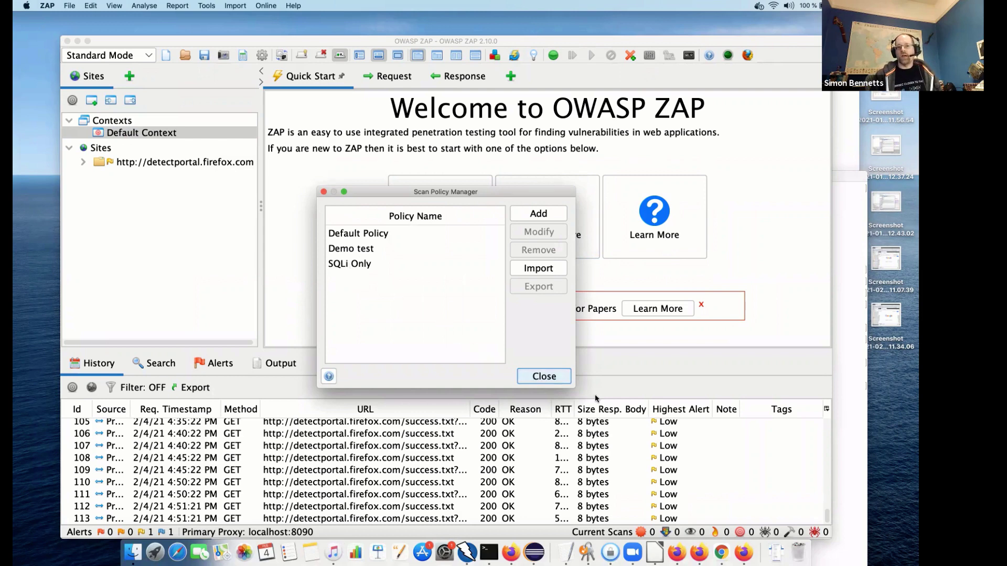
{"action": "left_click", "coordinate": [524, 378]}
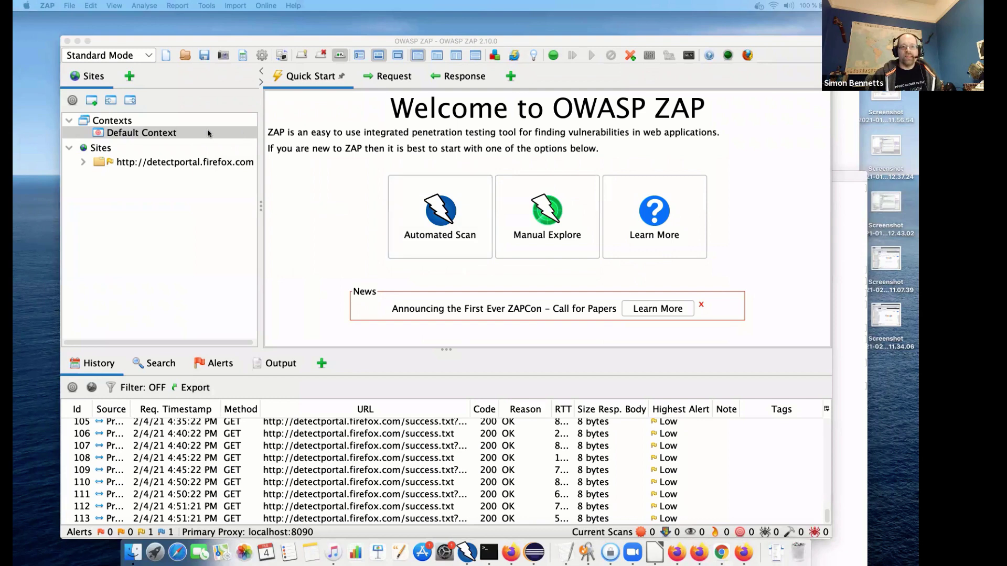
Show the Scripts tree beside Sites, expand Active Rules, and open JWT None Exploit.js in the Script Console.
{"action": "left_click", "coordinate": [131, 77]}
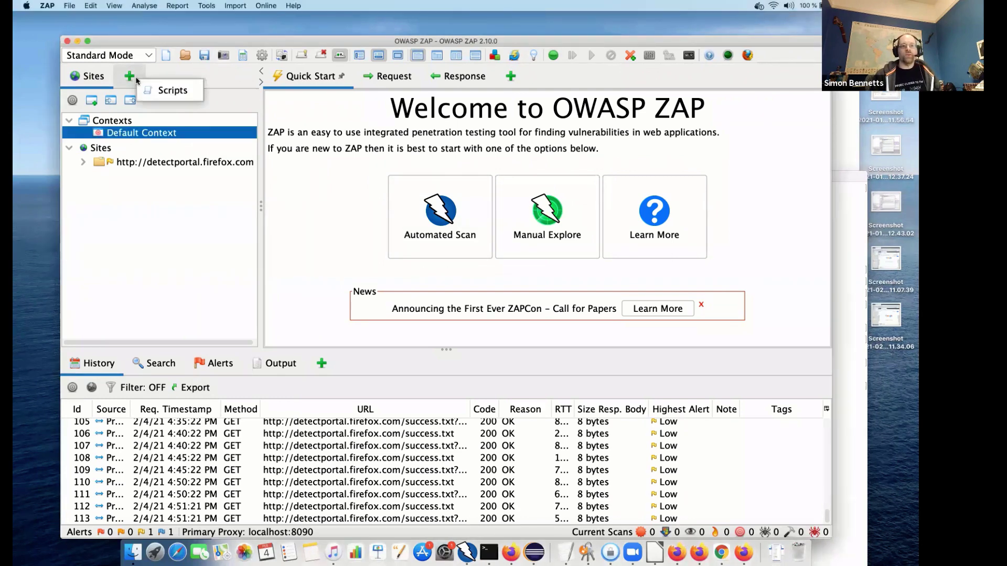
{"action": "left_click", "coordinate": [158, 90]}
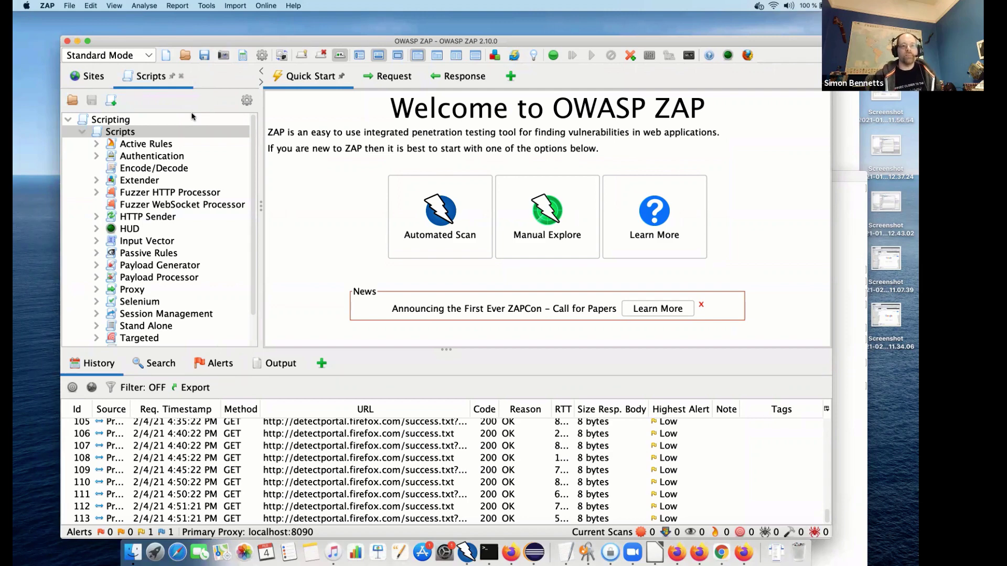
{"action": "left_click", "coordinate": [95, 145]}
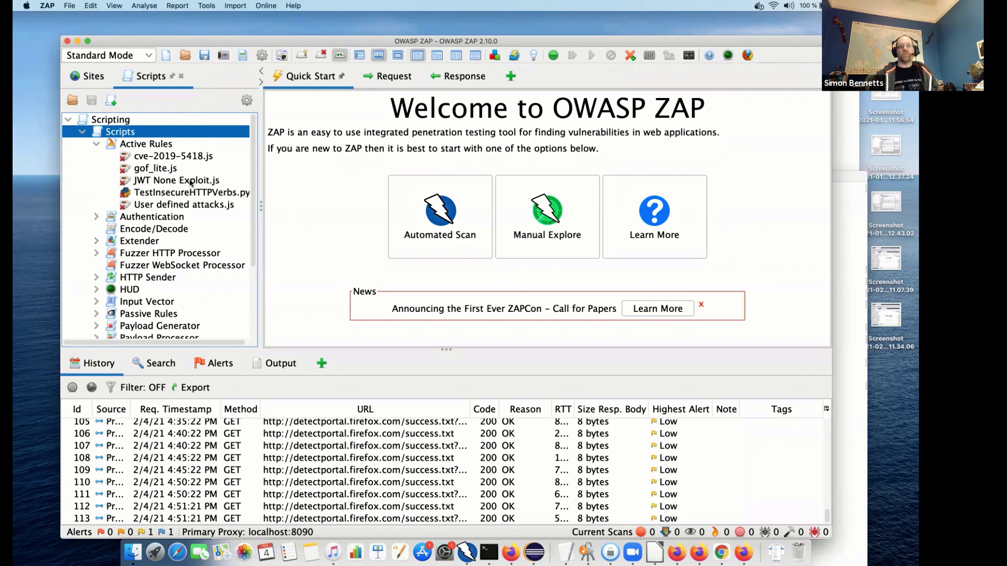
{"action": "left_click", "coordinate": [191, 182]}
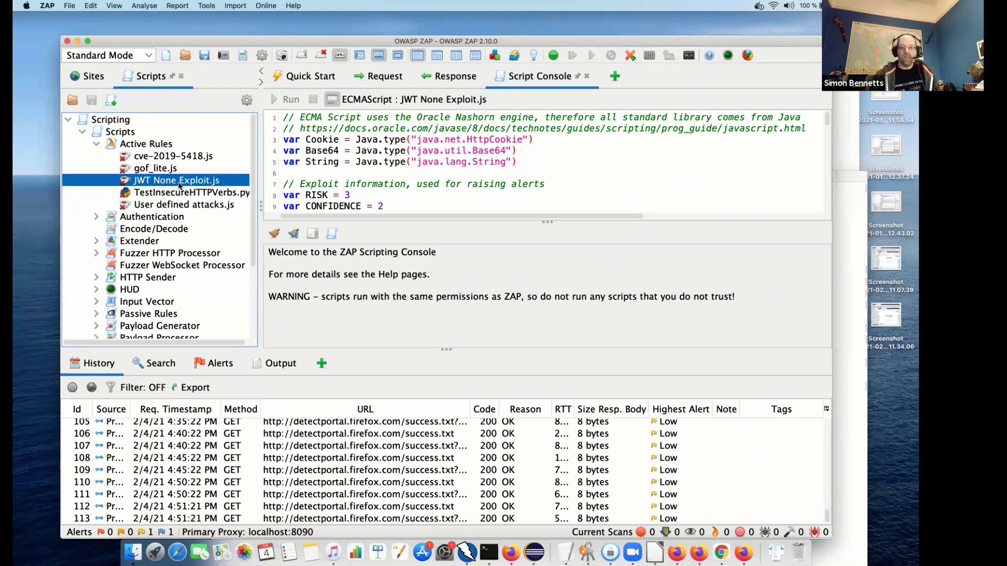
Switch to Terminal and list the contents of the scripts folder.
{"action": "key", "text": "super+Tab"}
{"action": "key", "text": "super+Tab"}
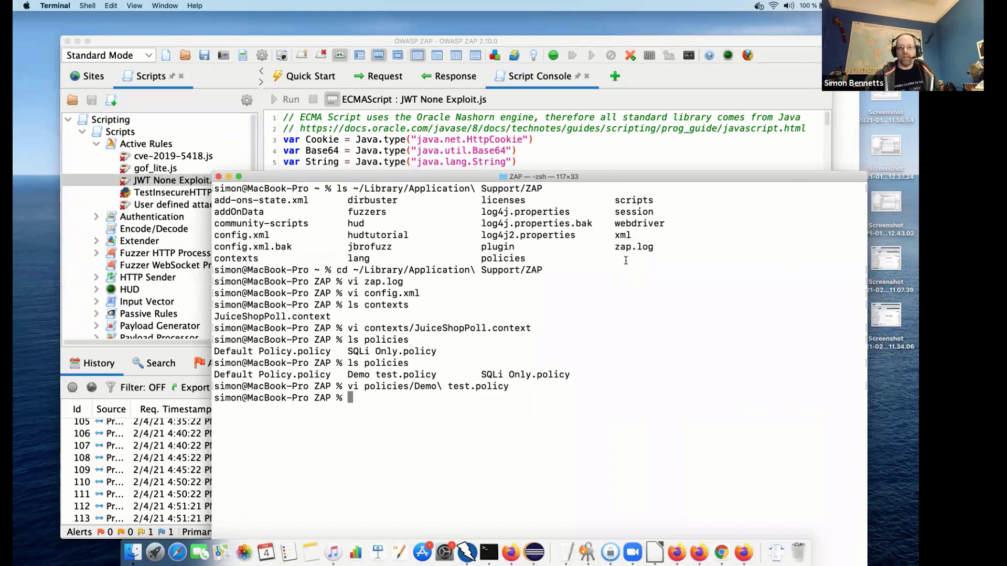
{"action": "type", "text": "ls sc"}
{"action": "key", "text": "Tab"}
{"action": "key", "text": "Return"}
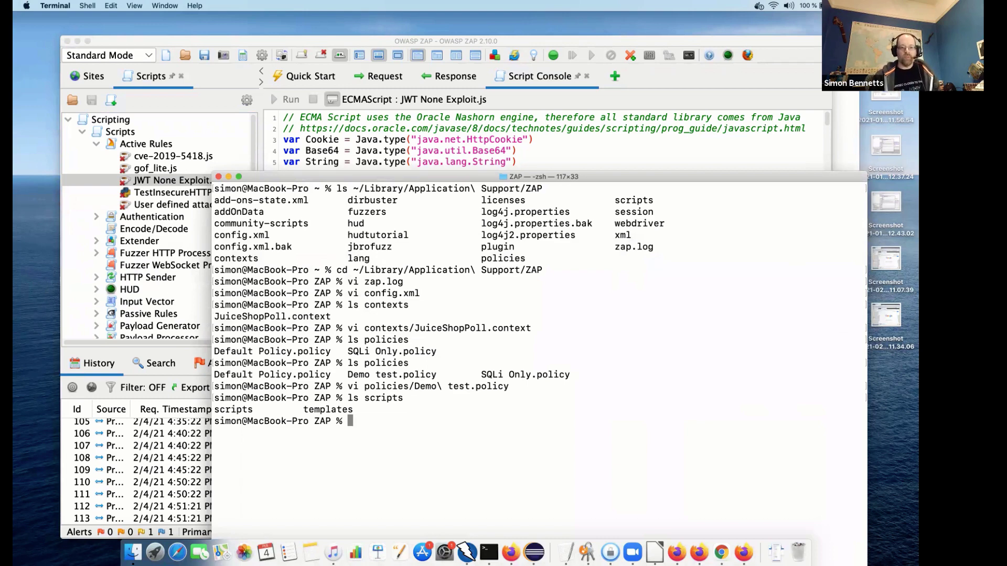
Back in ZAP, collapse the Scripts node and expand Templates to show its script types.
{"action": "key", "text": "super+Tab"}
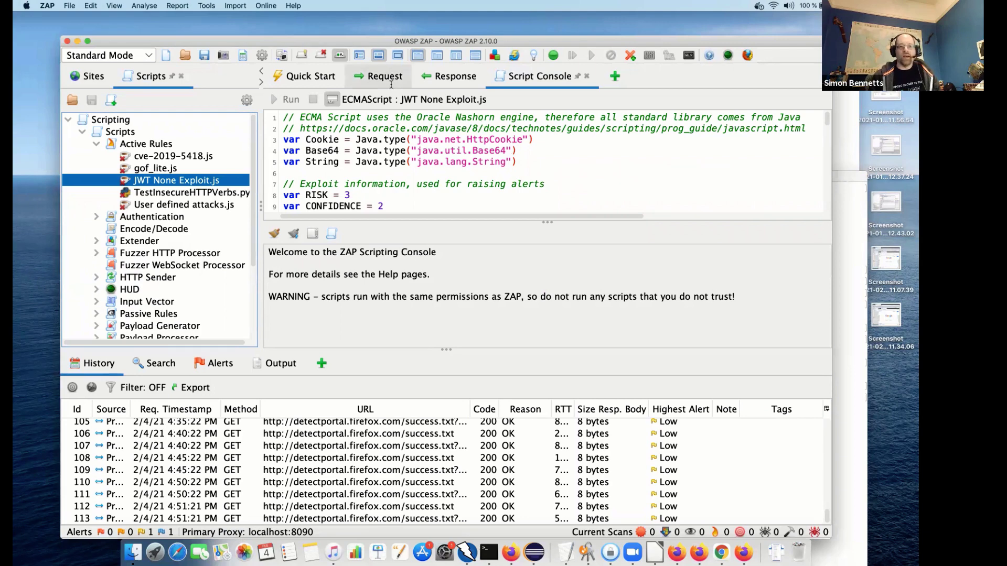
{"action": "left_click", "coordinate": [82, 132]}
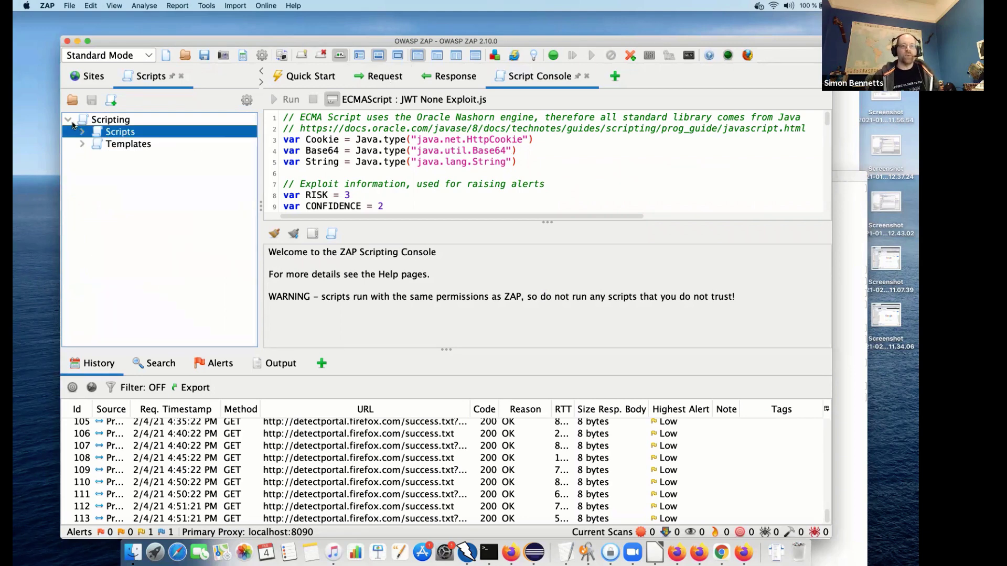
{"action": "left_click", "coordinate": [82, 145]}
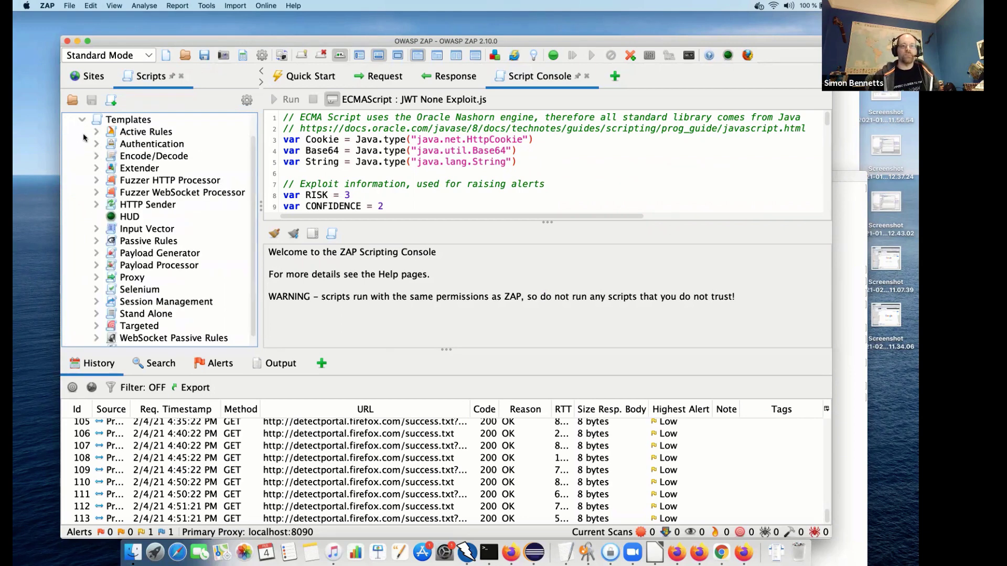
In Terminal, list the scripts/scripts folder, followed by scripts/scripts/passive and scripts/templates/passive.
{"action": "key", "text": "super+Tab"}
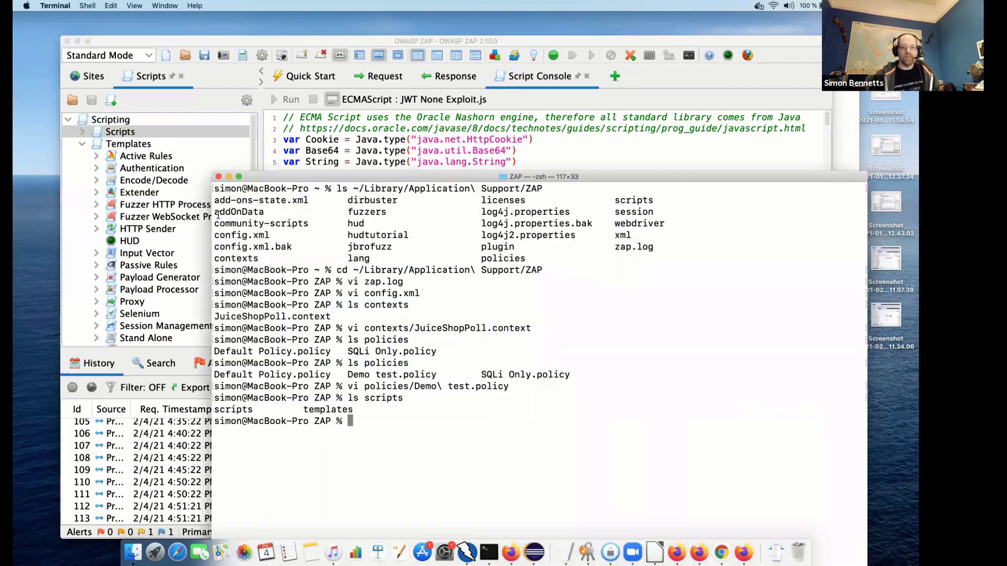
{"action": "key", "text": "Up"}
{"action": "type", "text": "/scripts"}
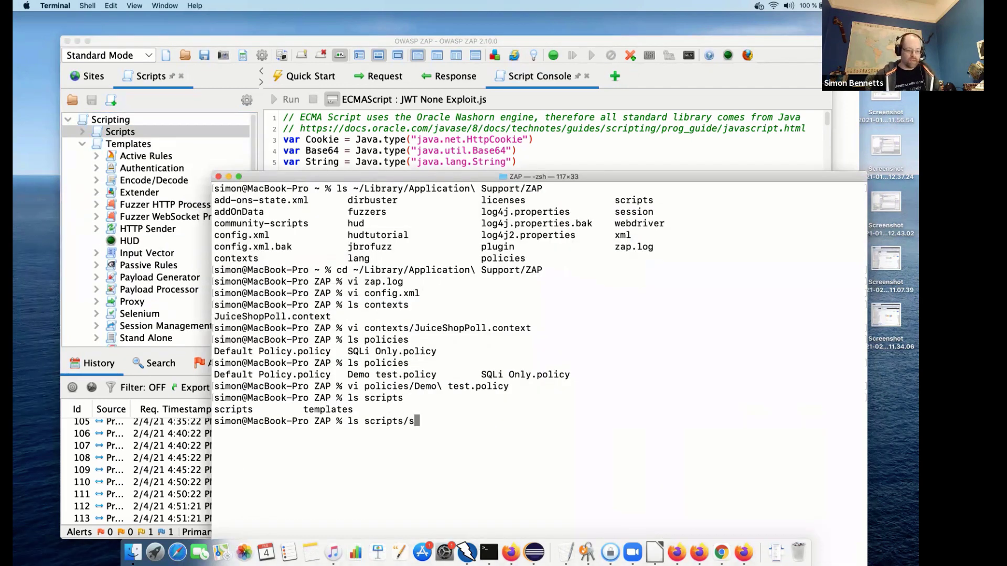
{"action": "key", "text": "Return"}
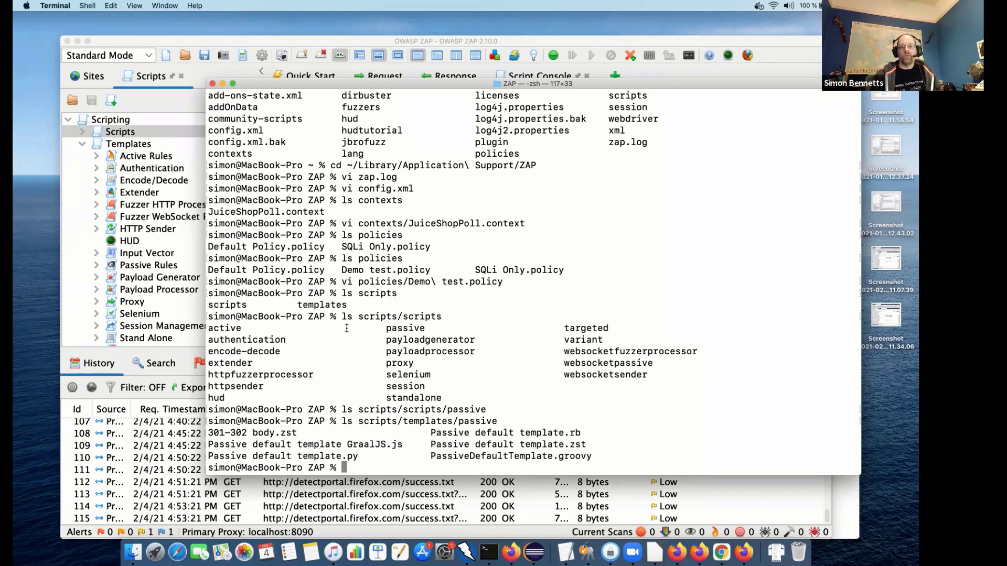
Return to ZAP, expand Active Rules under Templates to view its template scripts, and collapse it again.
{"action": "left_click", "coordinate": [158, 131]}
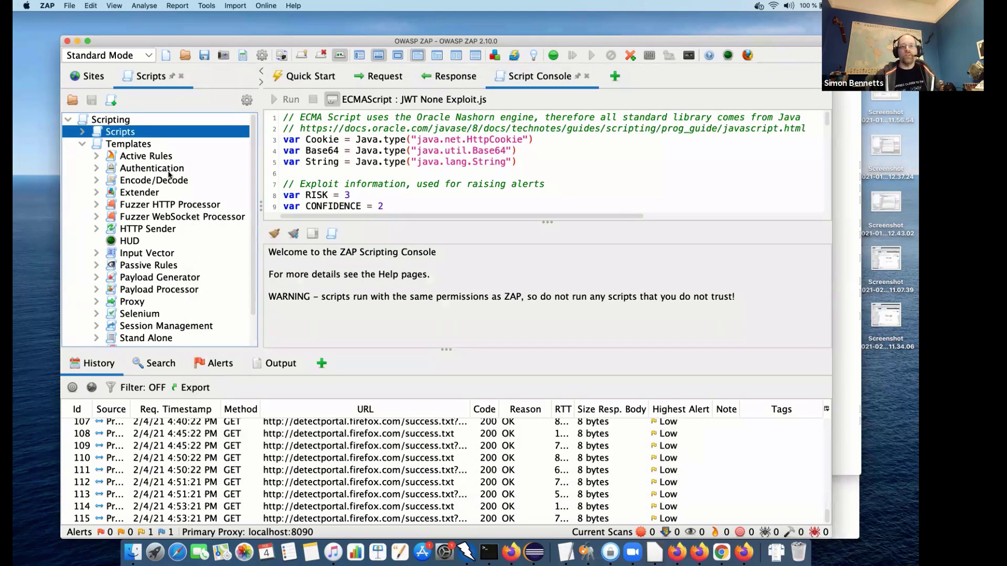
{"action": "left_click", "coordinate": [97, 156]}
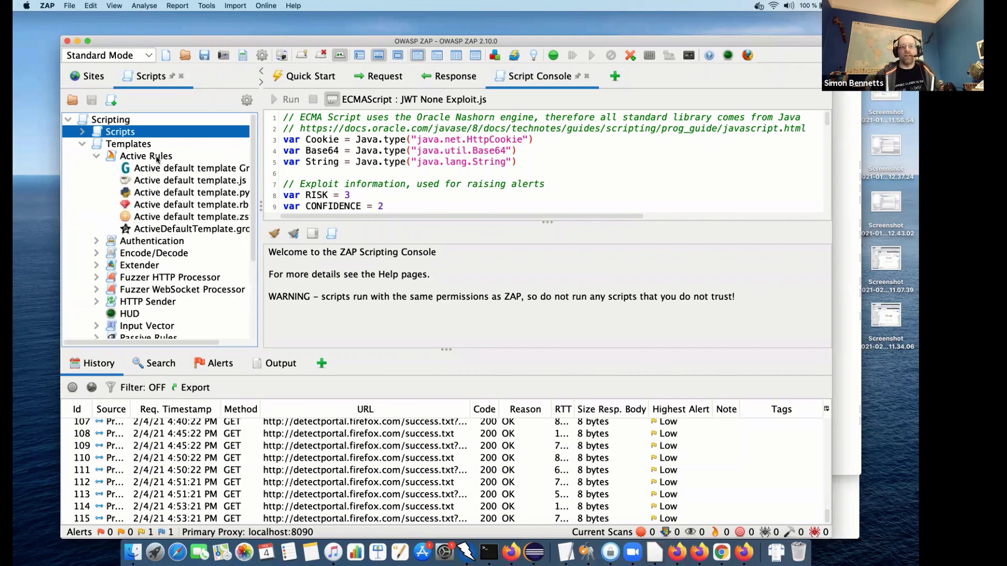
{"action": "left_click", "coordinate": [98, 157]}
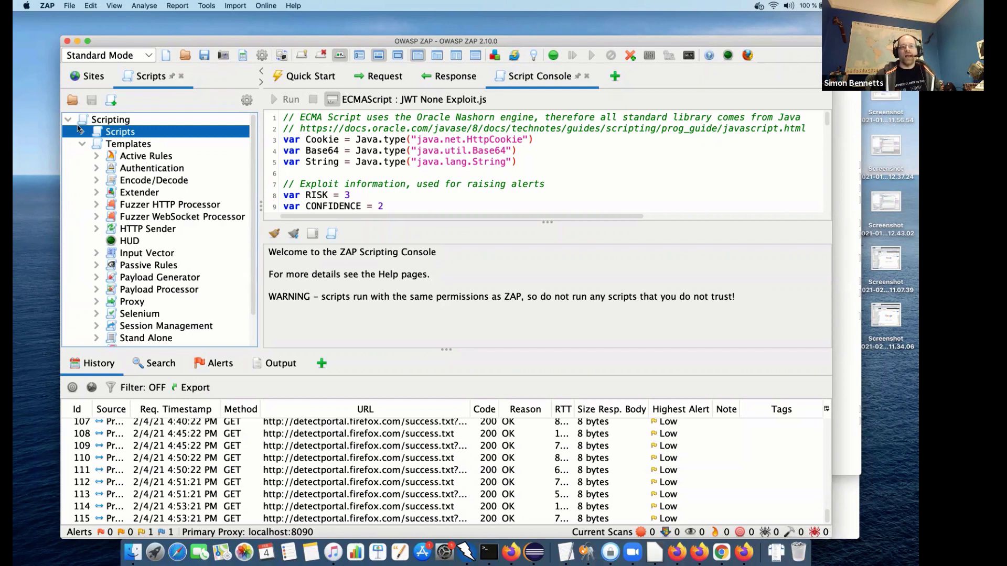
Expand the Scripts node to view its script types and the scripts under Active Rules.
{"action": "left_click", "coordinate": [80, 132]}
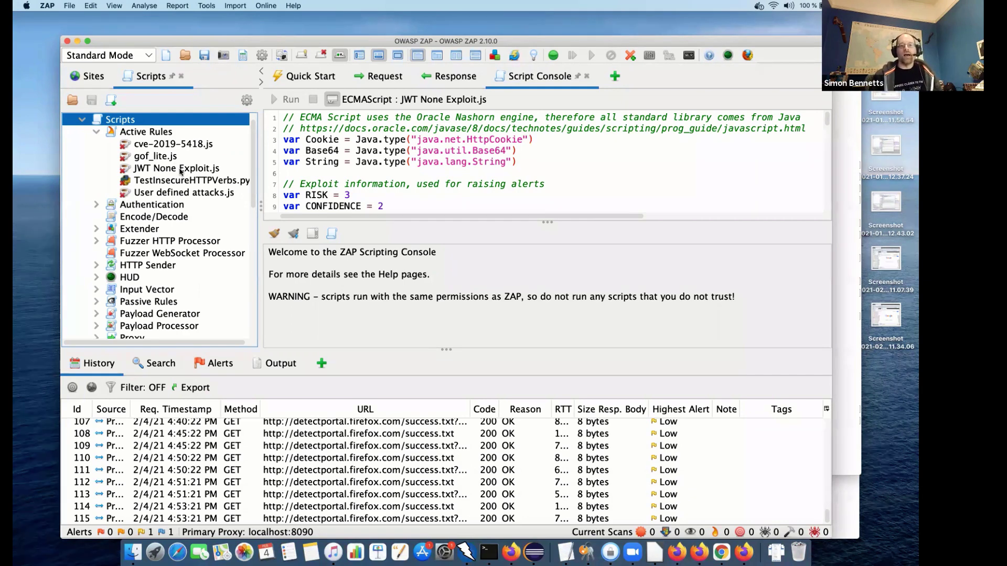
{"action": "scroll", "coordinate": [180, 172], "scroll_direction": "up", "scroll_amount": 1}
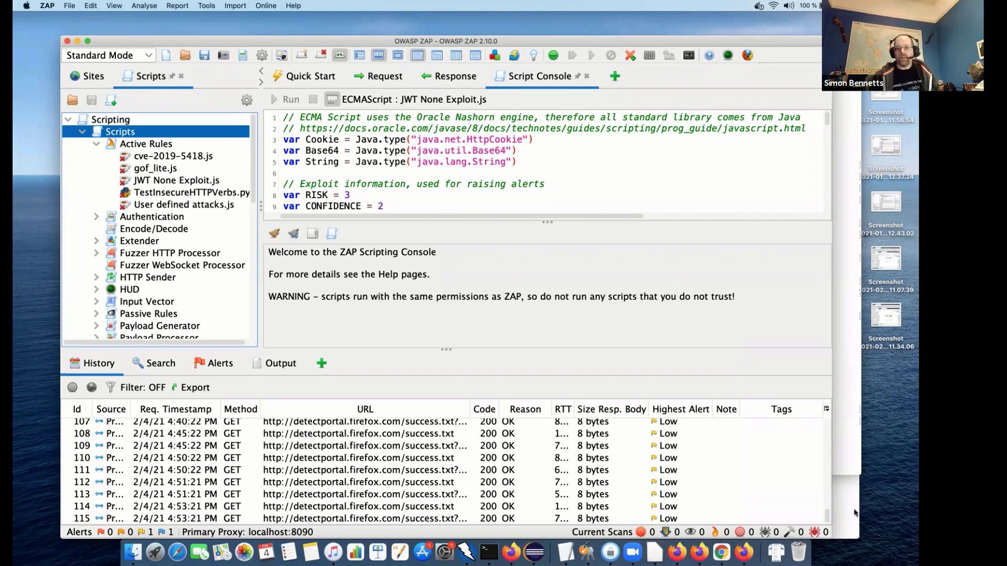
Switch to Firefox and open the FAQ entry "How do you add a script to ZAP from the command line?", showing its -config options.
{"action": "key", "text": "super+Tab"}
{"action": "key", "text": "super+Left"}
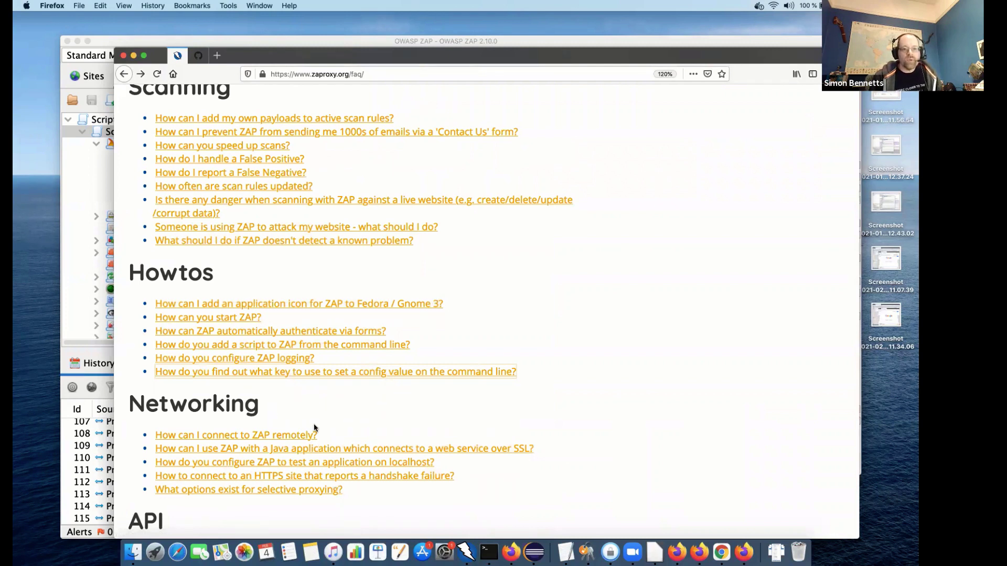
{"action": "left_click", "coordinate": [313, 347]}
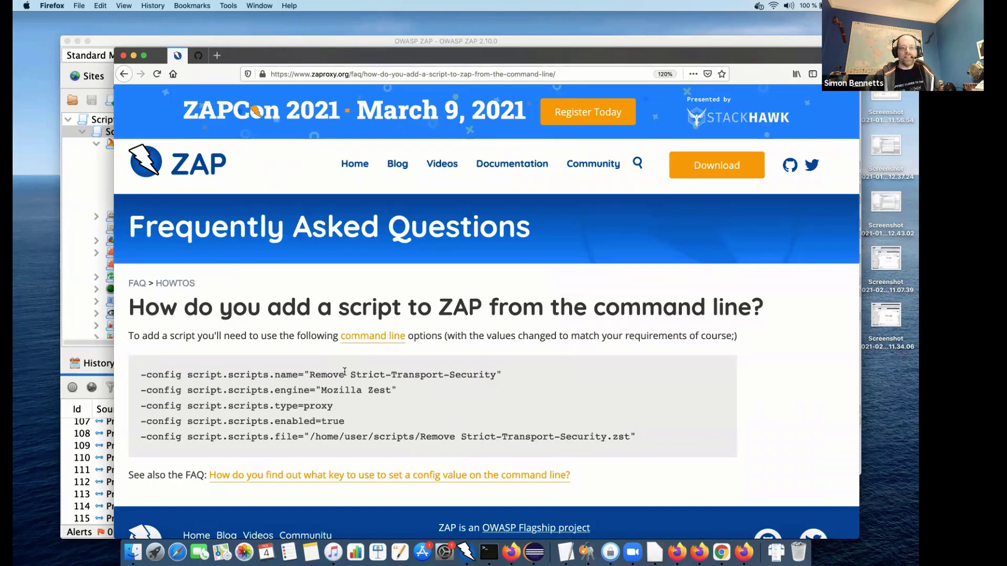
{"action": "scroll", "coordinate": [341, 372], "scroll_direction": "down", "scroll_amount": 2}
Highlight the FAQ's -config script options: the script.scripts.name line, the whole block, and the file path in script.scripts.file.
{"action": "left_click_drag", "start_coordinate": [140, 336], "coordinate": [420, 336]}
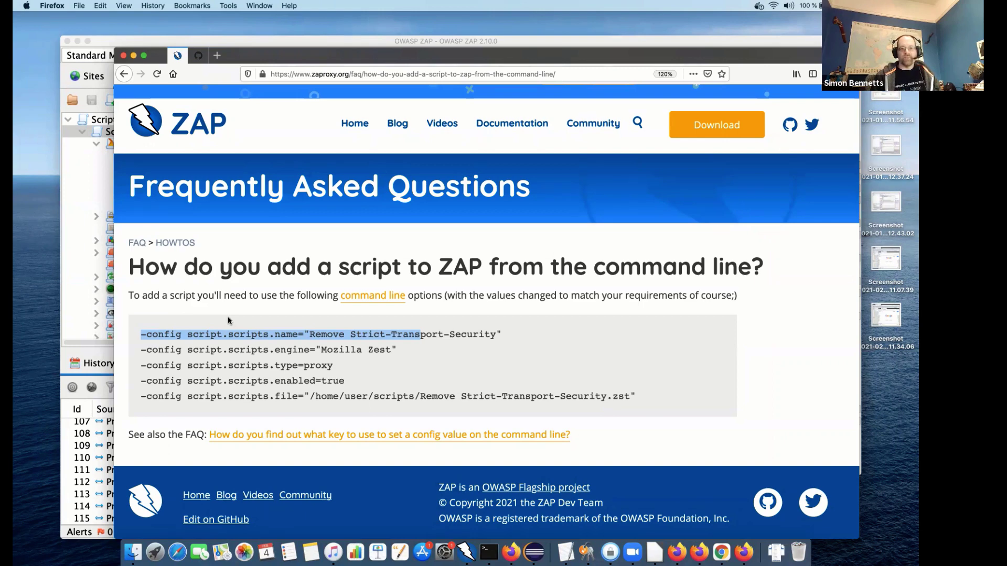
{"action": "left_click_drag", "start_coordinate": [228, 396], "coordinate": [692, 394]}
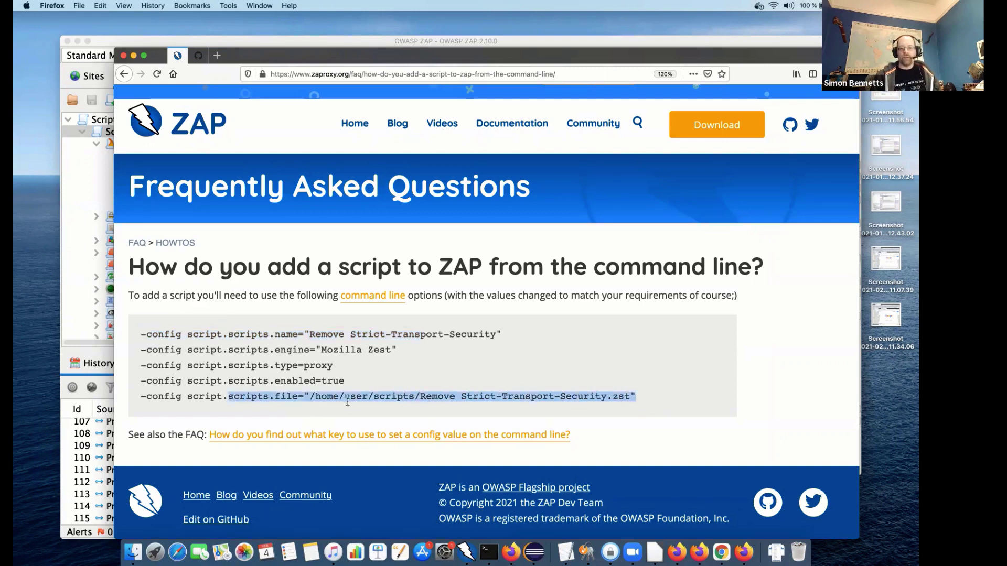
{"action": "left_click", "coordinate": [309, 397]}
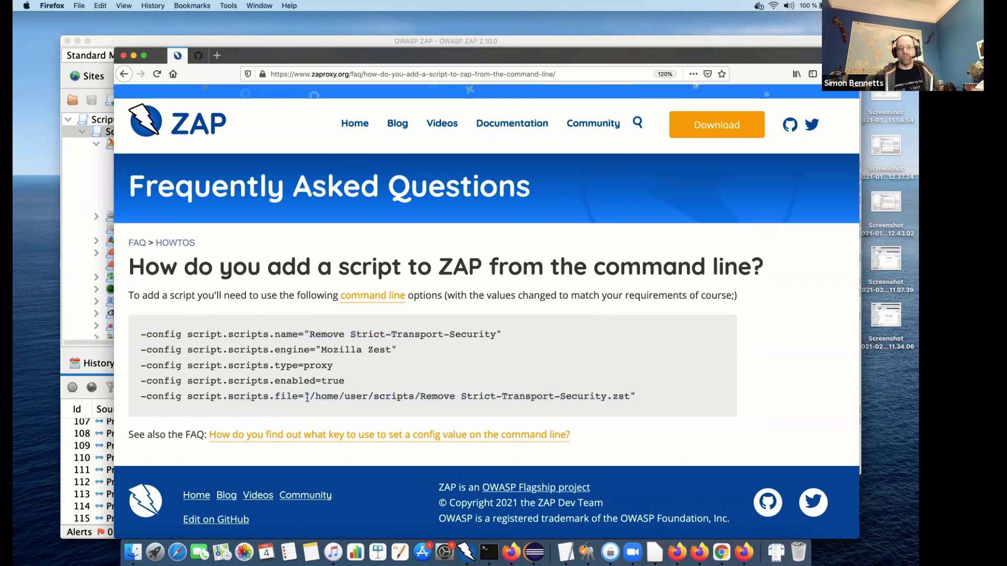
{"action": "left_click", "coordinate": [577, 397], "text": "shift"}
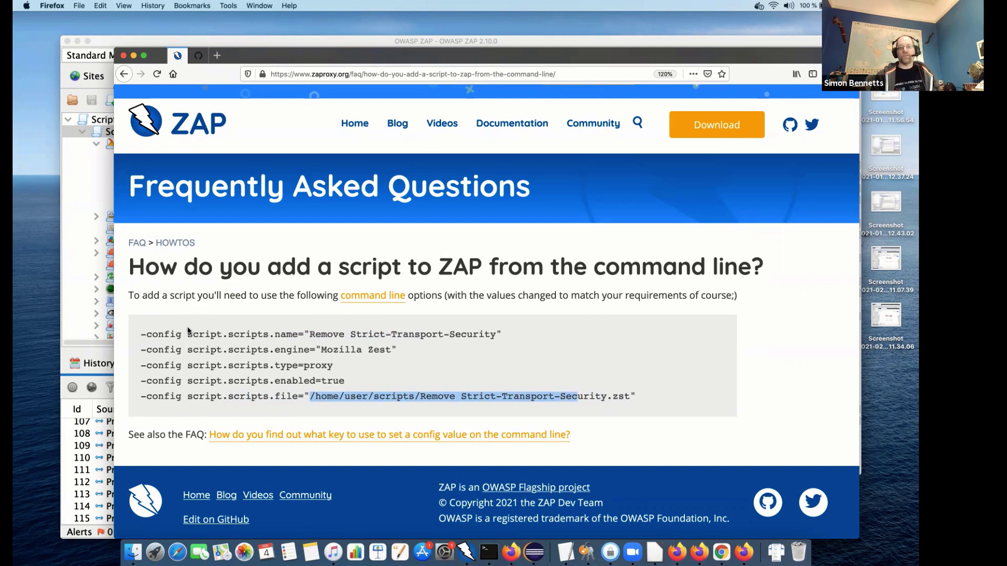
{"action": "left_click_drag", "start_coordinate": [171, 333], "coordinate": [559, 397]}
{"action": "left_click_drag", "start_coordinate": [130, 329], "coordinate": [638, 416]}
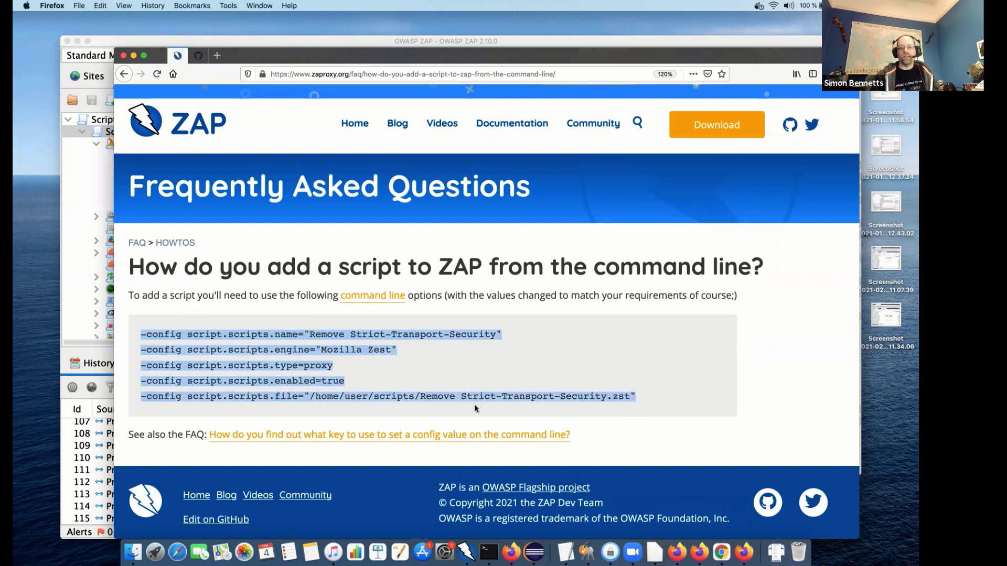
{"action": "left_click", "coordinate": [292, 396]}
{"action": "left_click_drag", "start_coordinate": [303, 397], "coordinate": [664, 398]}
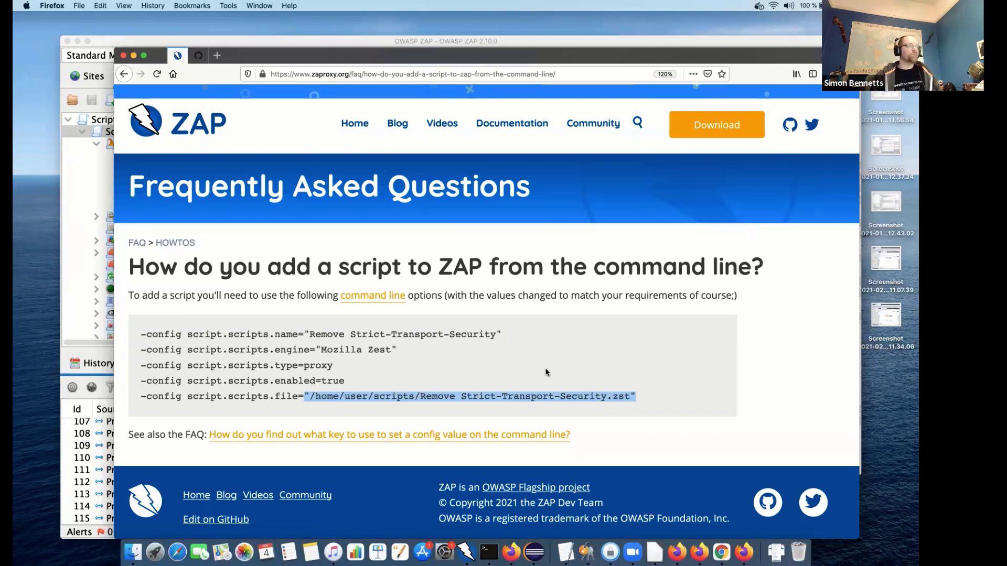
Switch to Terminal, list the contents of the plugin folder and highlight ascanrules-release-36.zap in the listing.
{"action": "key", "text": "super+Tab"}
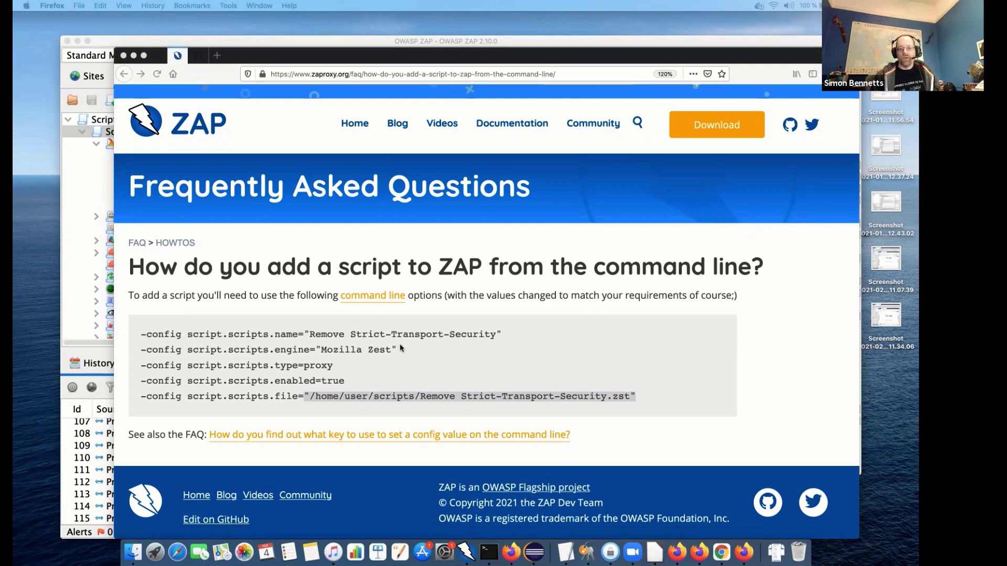
{"action": "left_click", "coordinate": [487, 553]}
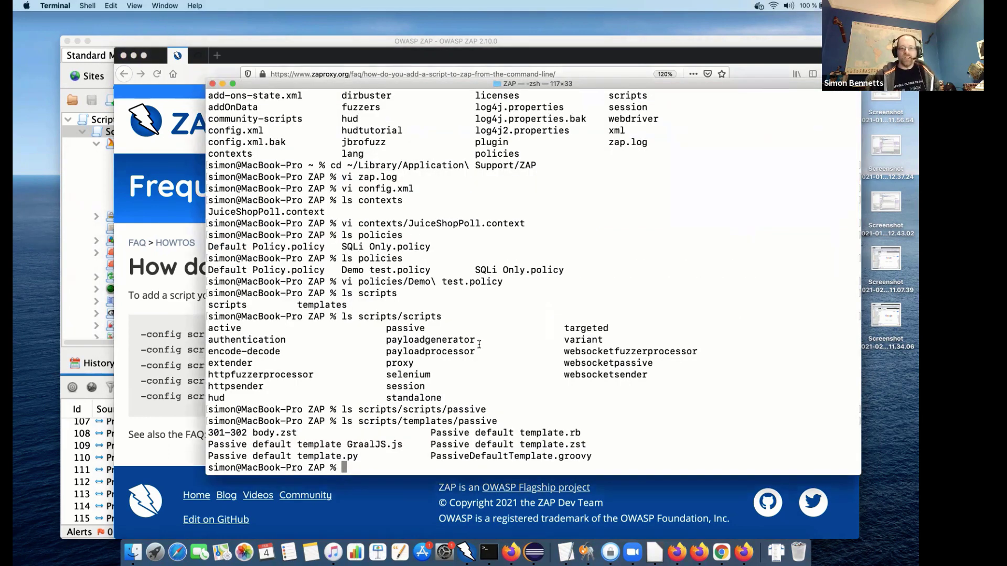
{"action": "type", "text": "ls plugin"}
{"action": "key", "text": "Return"}
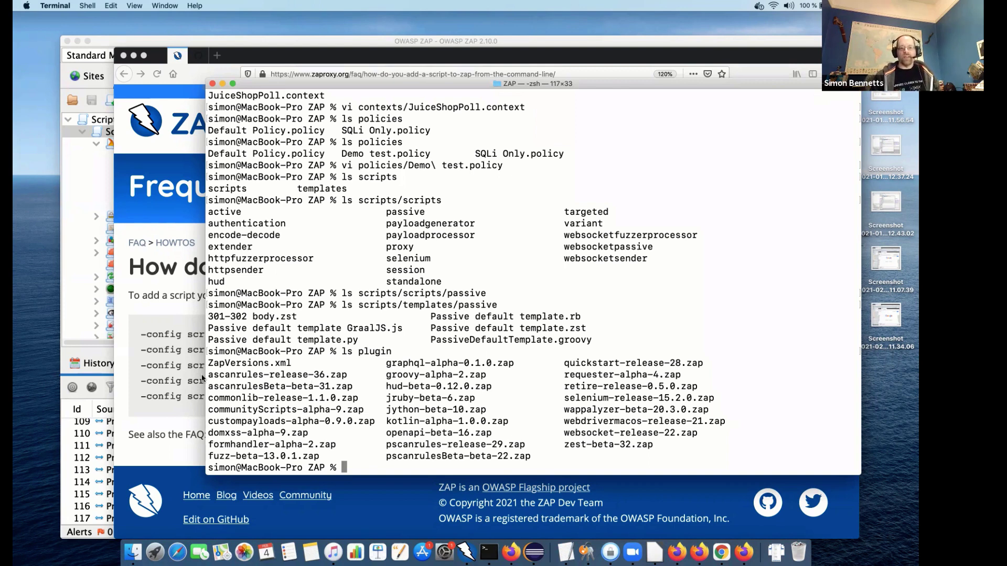
{"action": "left_click_drag", "start_coordinate": [209, 375], "coordinate": [346, 378]}
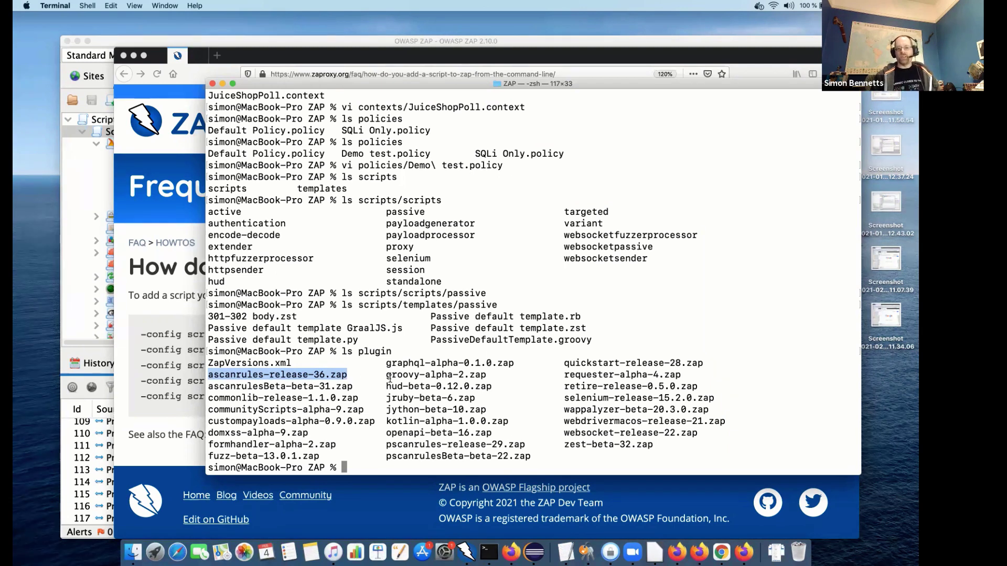
List the ZAP home directory and highlight the log4j2.properties file name.
{"action": "type", "text": "ls"}
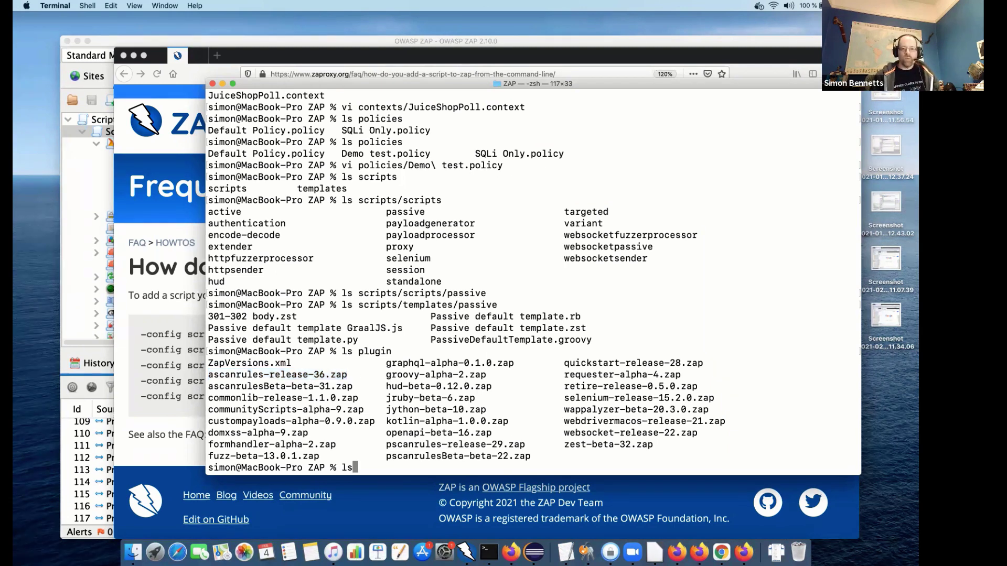
{"action": "key", "text": "Return"}
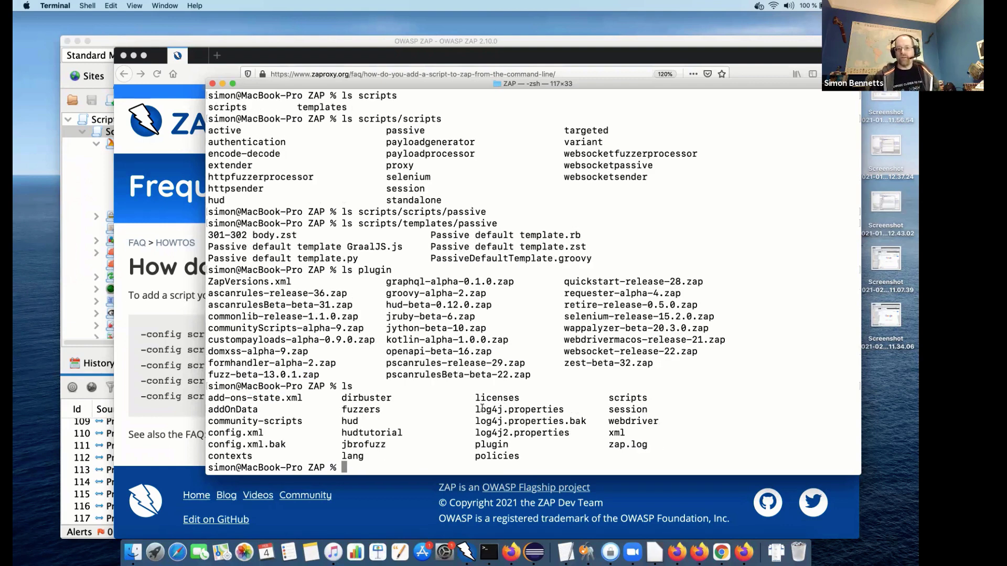
{"action": "left_click_drag", "start_coordinate": [477, 409], "coordinate": [555, 434]}
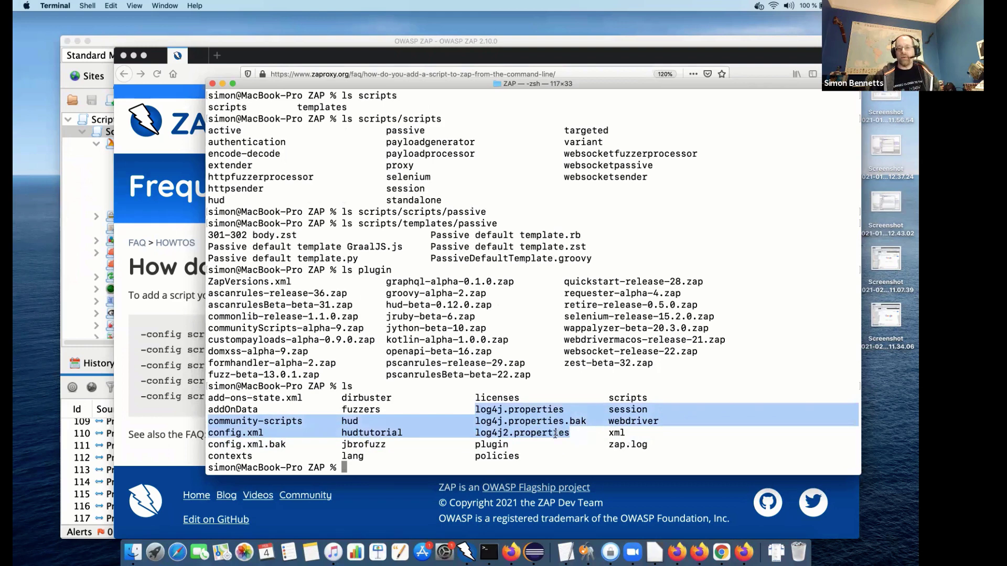
{"action": "left_click", "coordinate": [556, 435]}
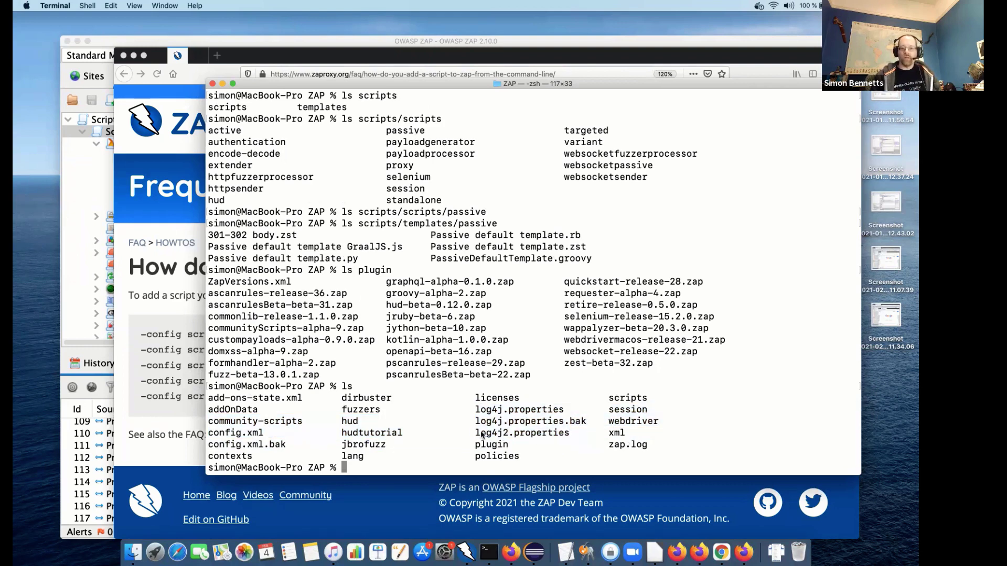
{"action": "left_click_drag", "start_coordinate": [475, 434], "coordinate": [571, 436]}
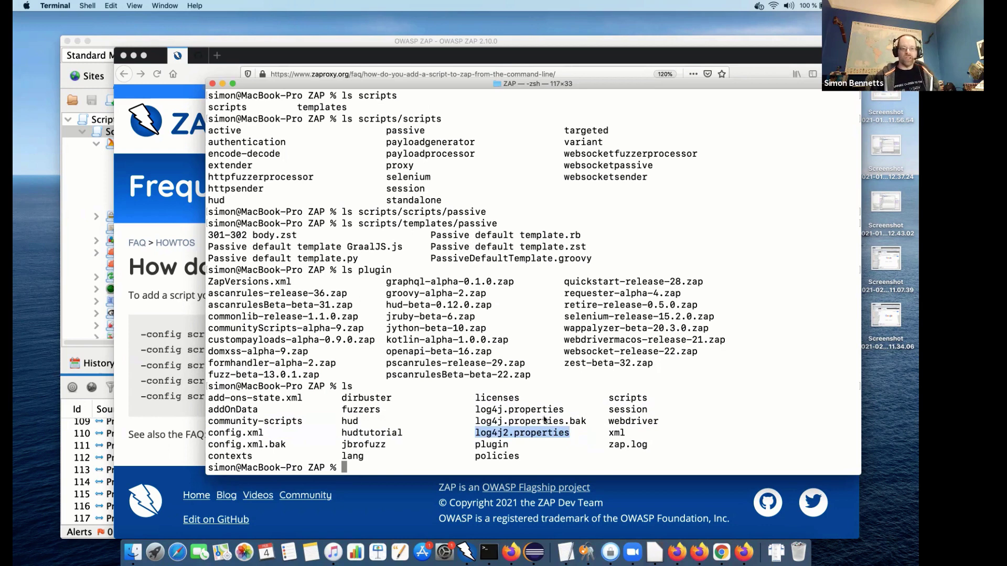
Open log4j2.properties in vi, look through its logging settings, and quit without editing.
{"action": "type", "text": "vi log4j2"}
{"action": "key", "text": "Tab"}
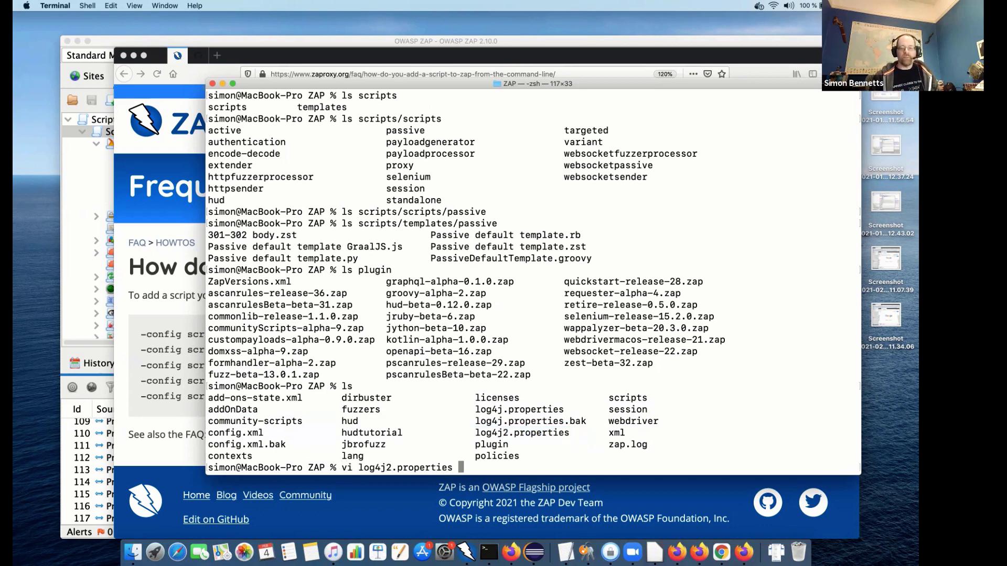
{"action": "key", "text": "Return"}
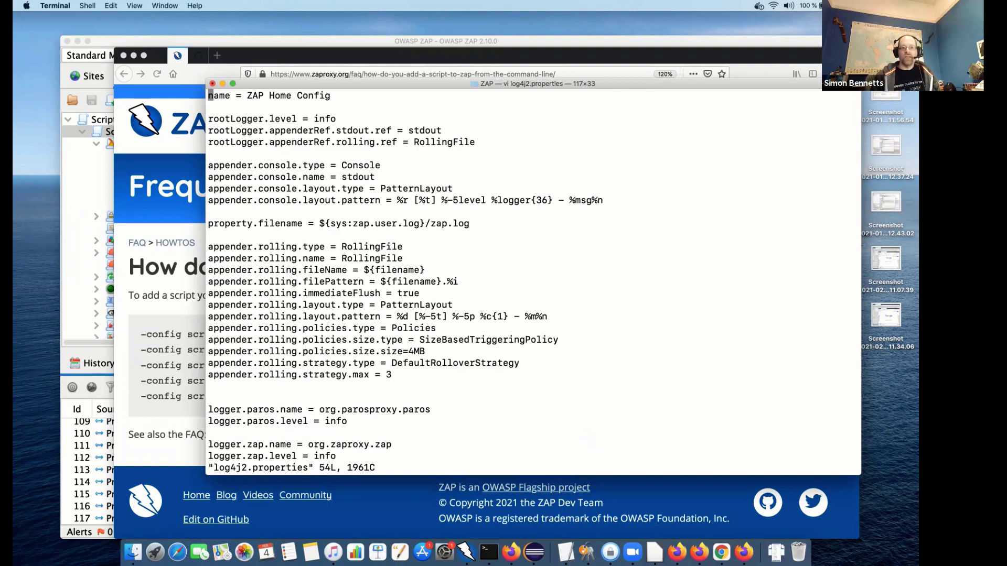
{"action": "key", "text": "ctrl+f"}
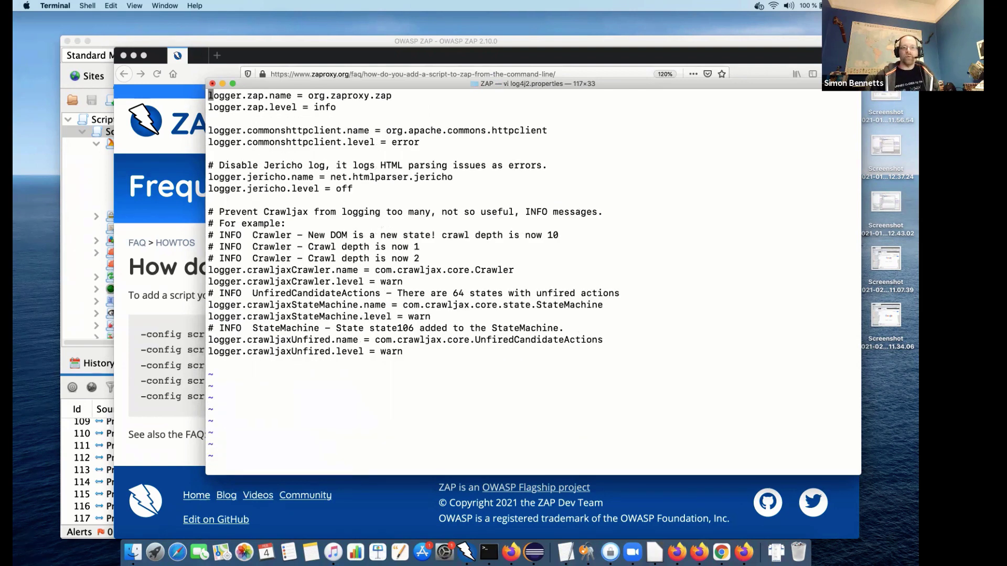
{"action": "key", "text": "ctrl+b"}
{"action": "type", "text": ":"}
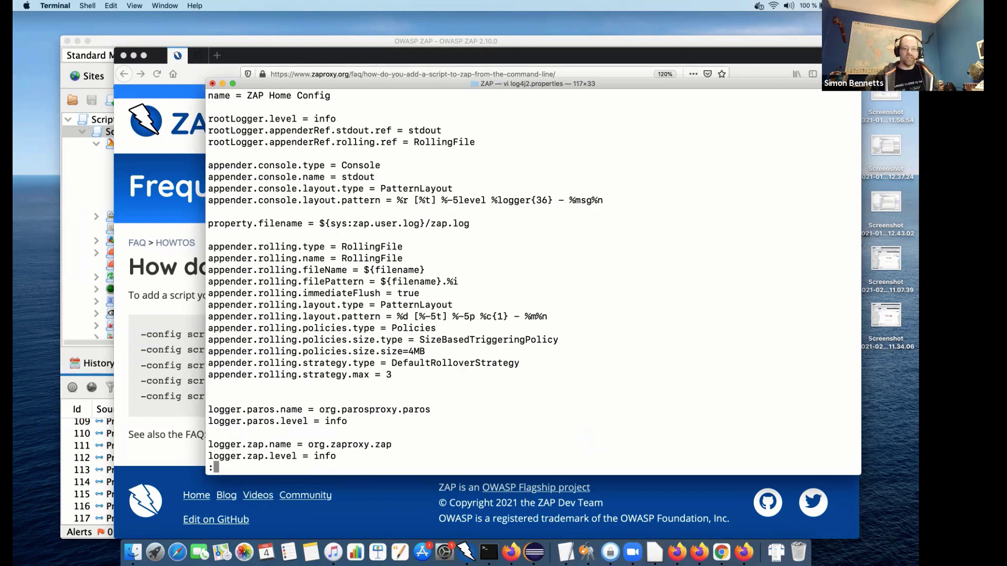
{"action": "type", "text": "q"}
{"action": "key", "text": "Return"}
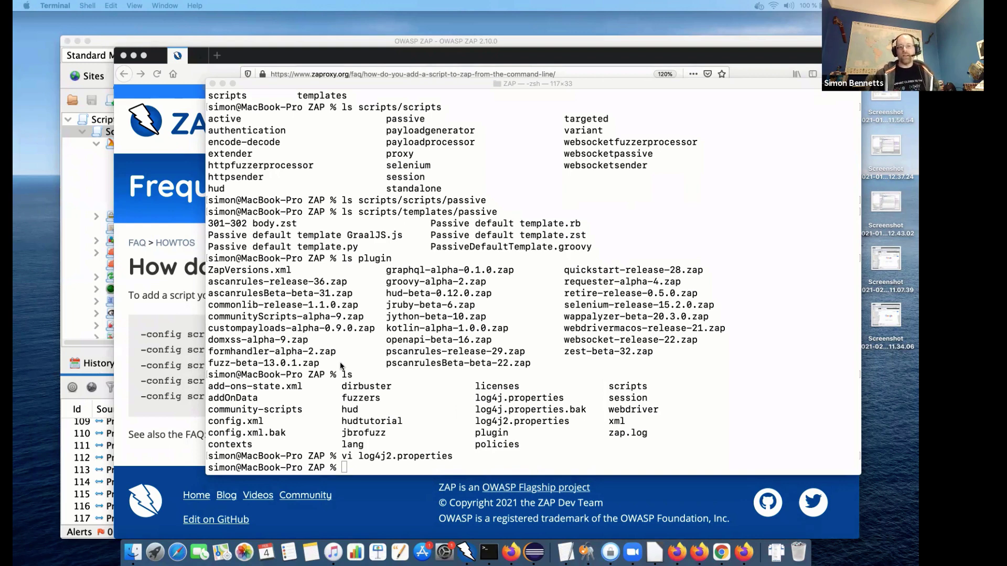
Switch to Firefox, show the PassiveScanParam.java page on GitHub and point out its zaproxy/zaproxy repository name.
{"action": "left_click", "coordinate": [159, 343]}
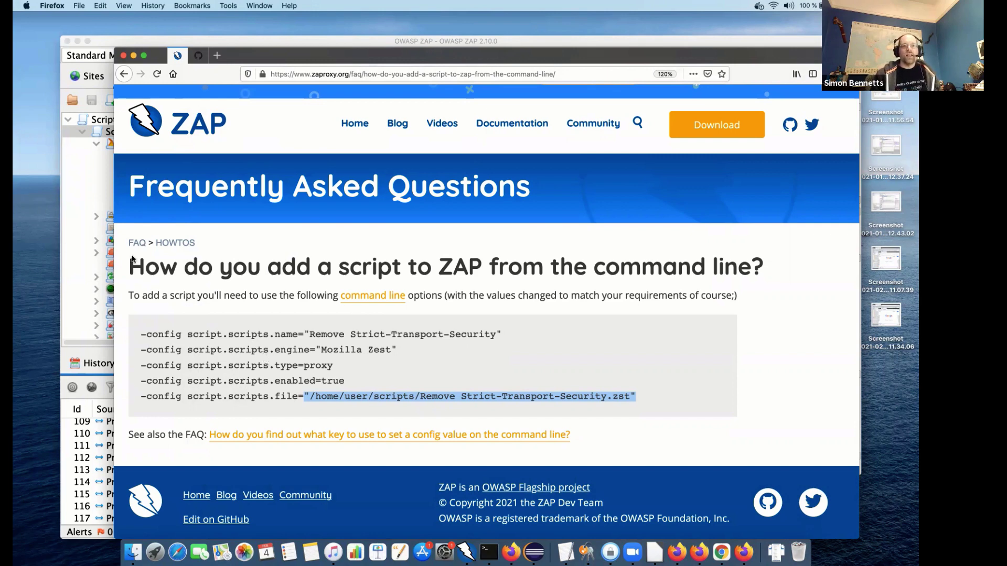
{"action": "left_click", "coordinate": [200, 60]}
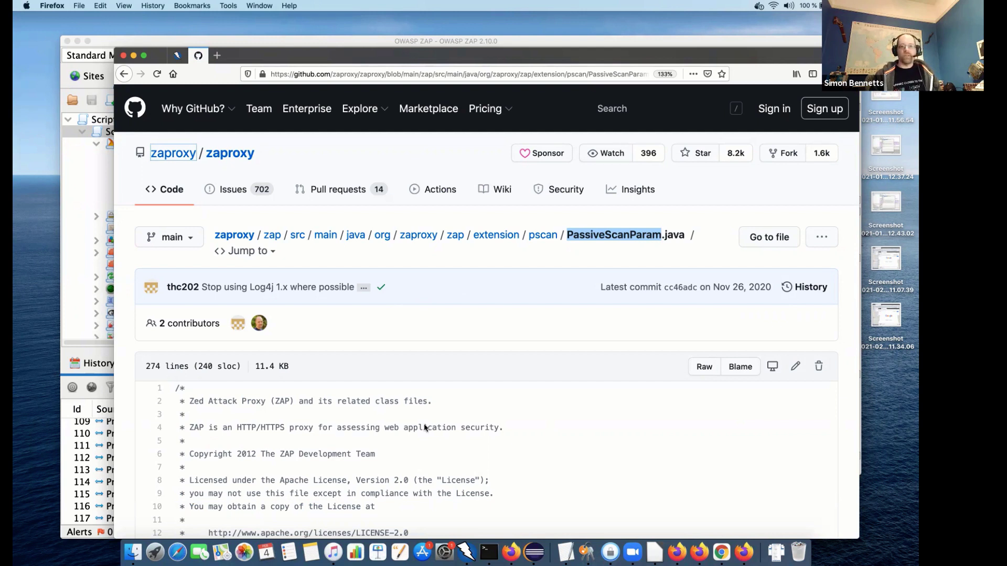
{"action": "left_click", "coordinate": [529, 301]}
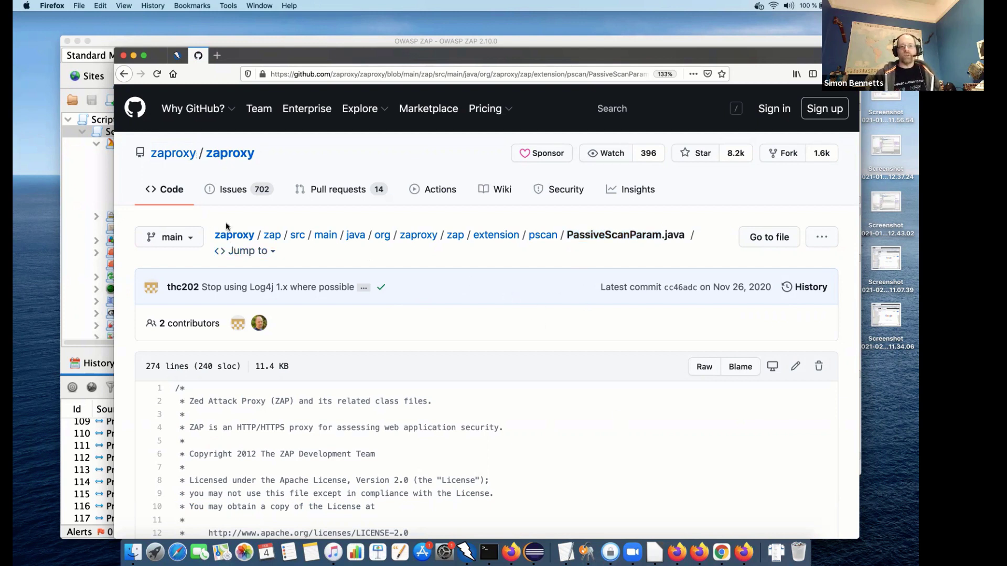
{"action": "mouse_move", "coordinate": [157, 153]}
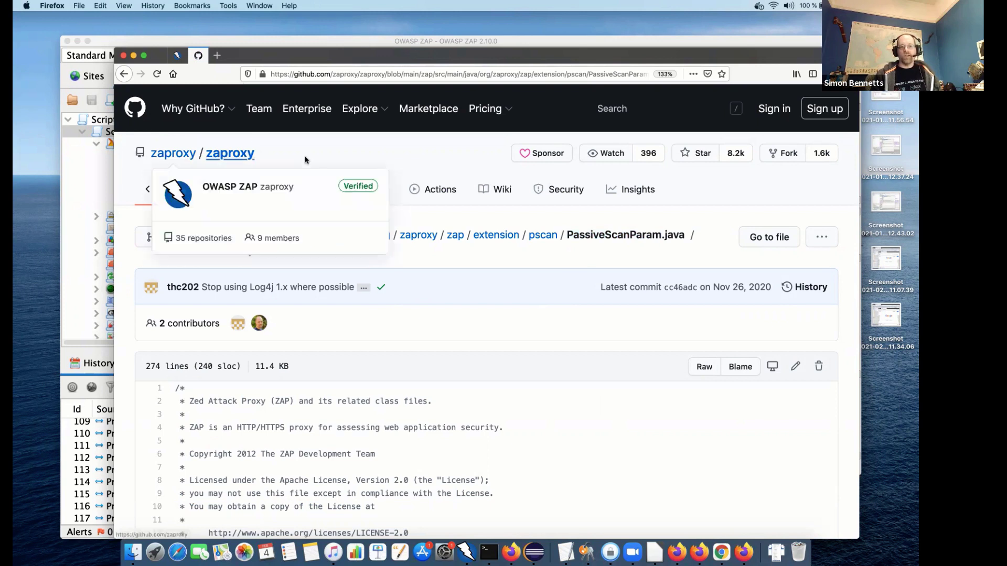
{"action": "left_click_drag", "start_coordinate": [293, 161], "coordinate": [152, 155]}
{"action": "left_click", "coordinate": [455, 270]}
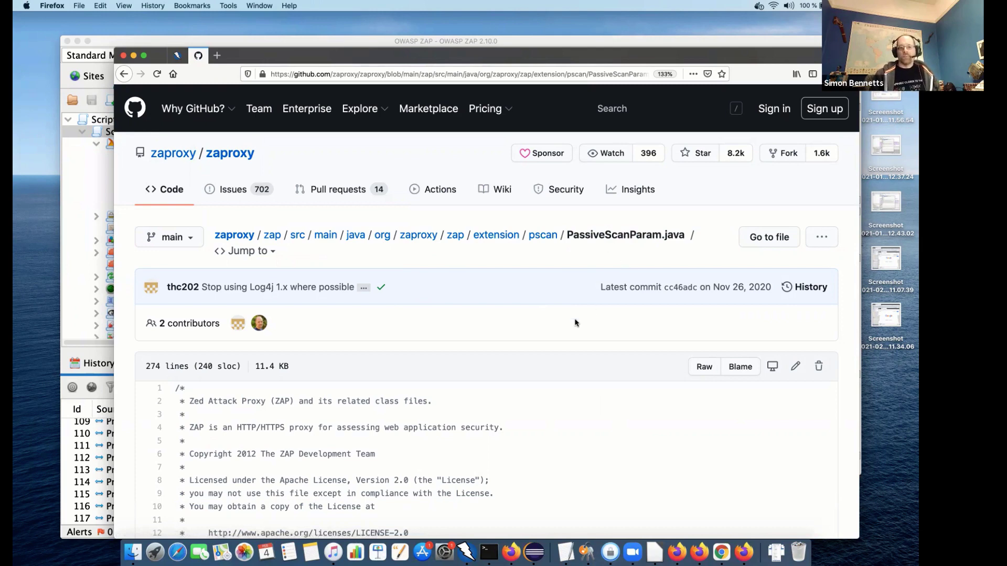
View the key constants in PassiveScanParam.java, then switch to Terminal with config.xml open in vi and highlight the start of its pscans section.
{"action": "scroll", "coordinate": [576, 321], "scroll_direction": "down", "scroll_amount": 6}
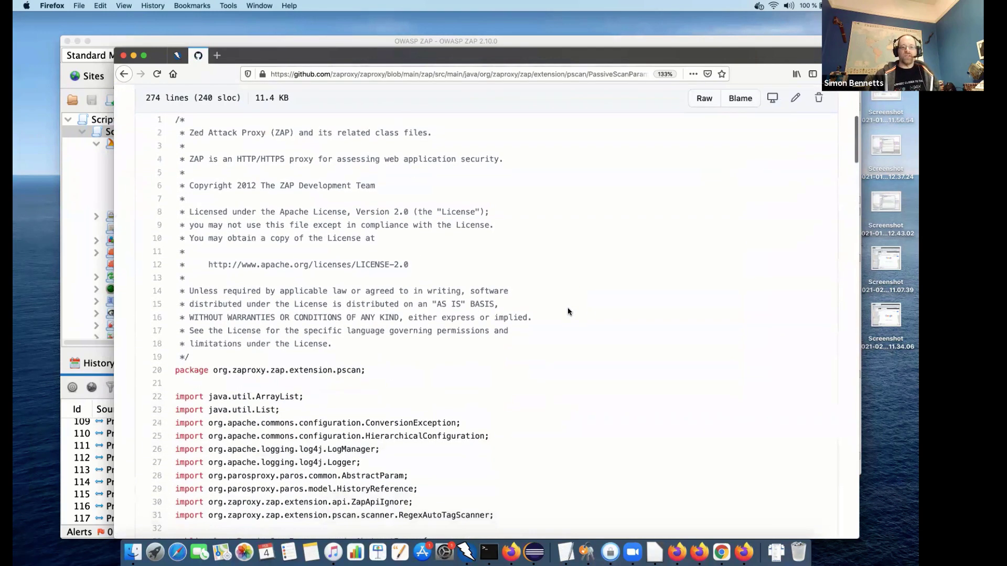
{"action": "scroll", "coordinate": [567, 311], "scroll_direction": "down", "scroll_amount": 6}
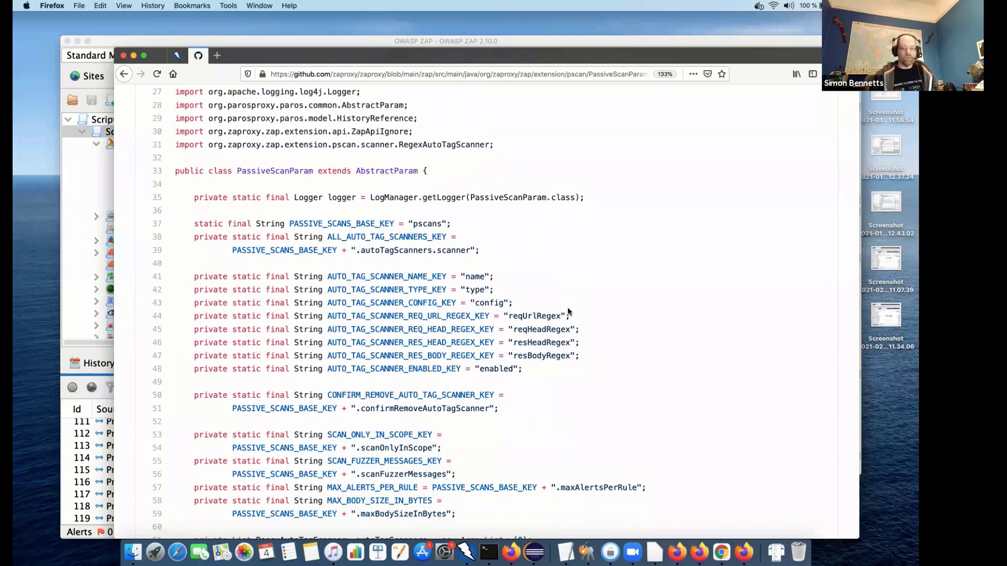
{"action": "key", "text": "super+Tab"}
{"action": "key", "text": "super+Tab"}
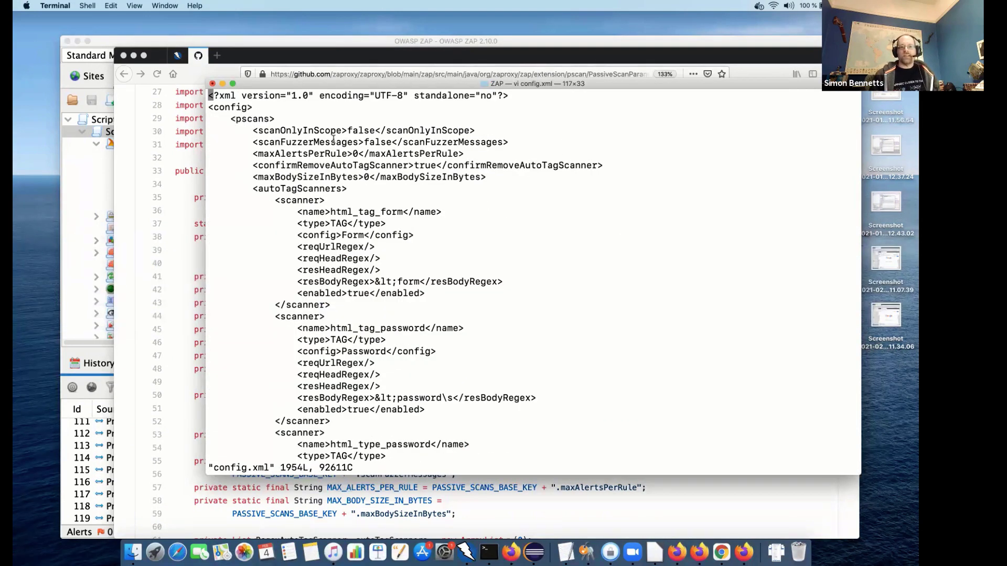
{"action": "left_click_drag", "start_coordinate": [236, 119], "coordinate": [361, 143]}
Return to Firefox and highlight the pscans base key and the scanOnlyInScope key in PassiveScanParam.java.
{"action": "key", "text": "super+Tab"}
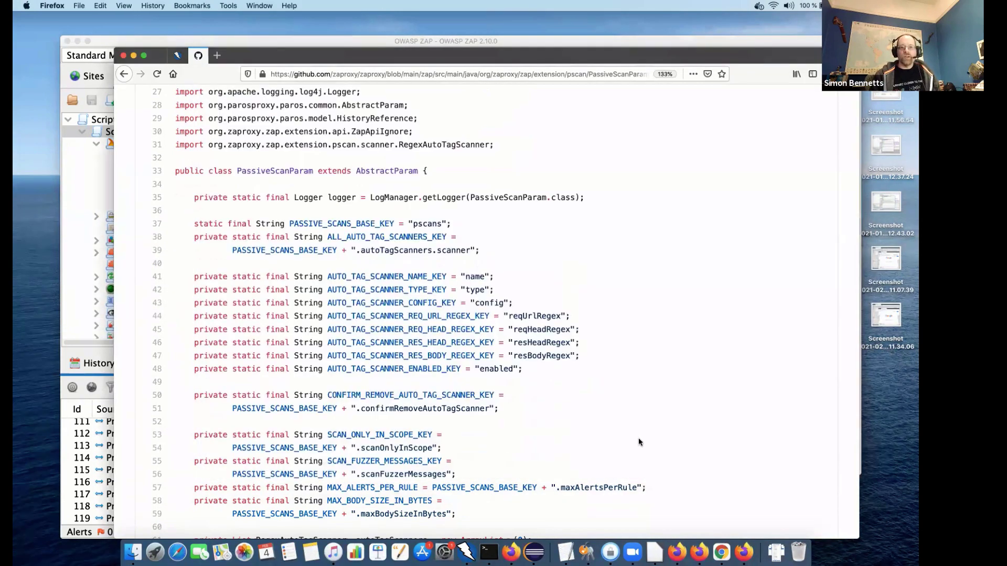
{"action": "double_click", "coordinate": [424, 223]}
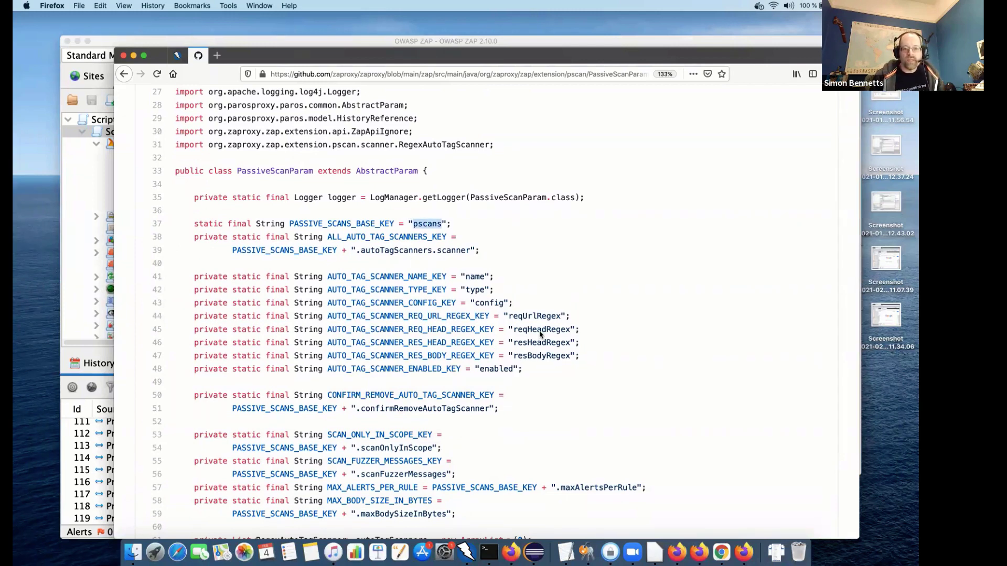
{"action": "double_click", "coordinate": [396, 449]}
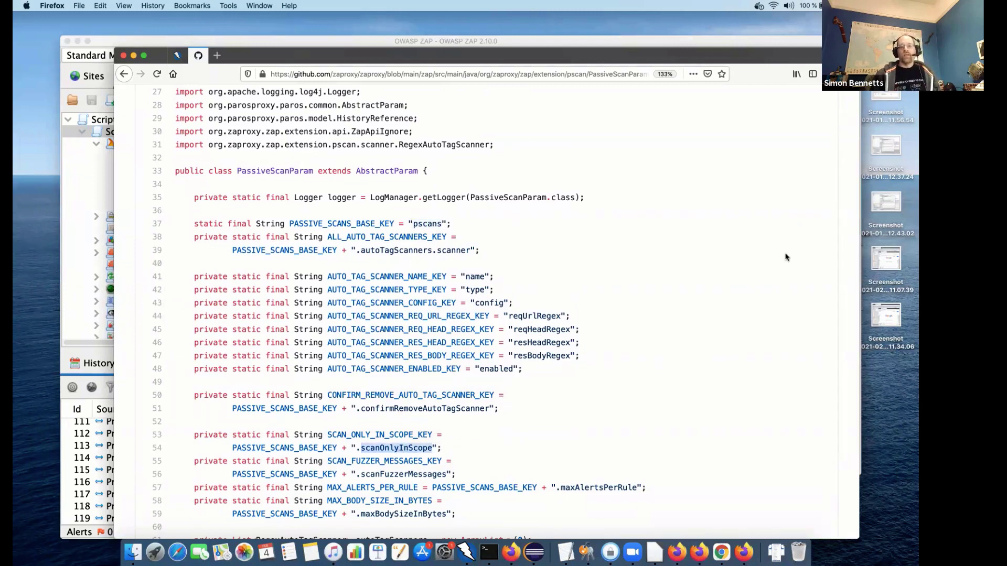
Highlight the Param.java ending of the PassiveScanParam.java file name, then the extends AbstractParam part of its class declaration.
{"action": "scroll", "coordinate": [729, 223], "scroll_direction": "up", "scroll_amount": 10}
{"action": "scroll", "coordinate": [614, 220], "scroll_direction": "up", "scroll_amount": 5}
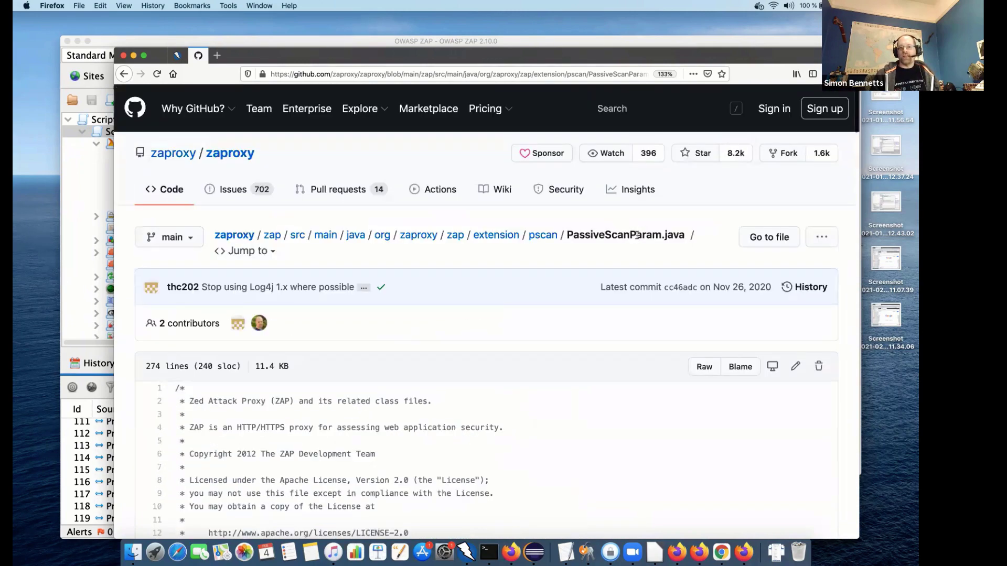
{"action": "left_click_drag", "start_coordinate": [630, 235], "coordinate": [667, 236]}
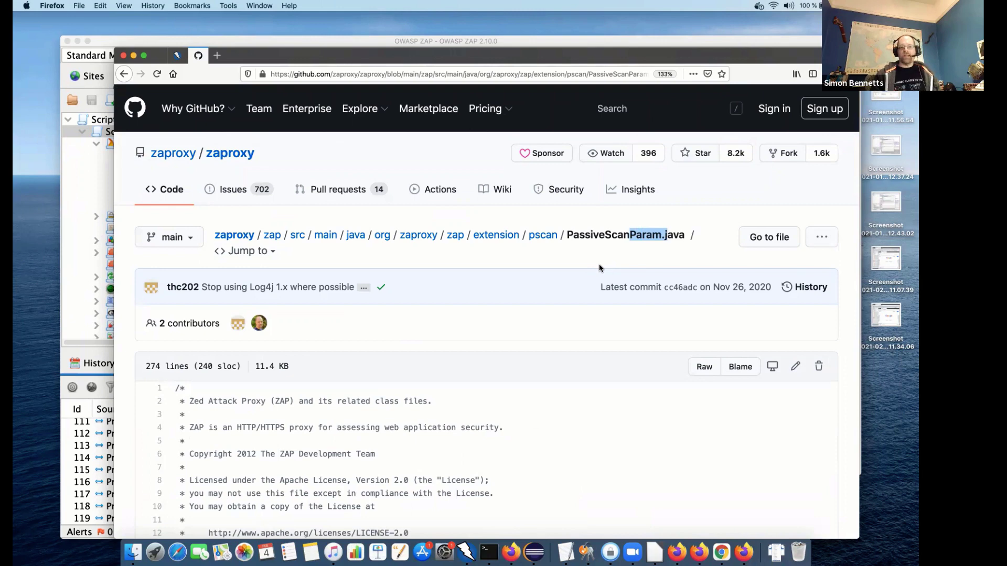
{"action": "scroll", "coordinate": [502, 333], "scroll_direction": "down", "scroll_amount": 1}
{"action": "scroll", "coordinate": [502, 333], "scroll_direction": "down", "scroll_amount": 5}
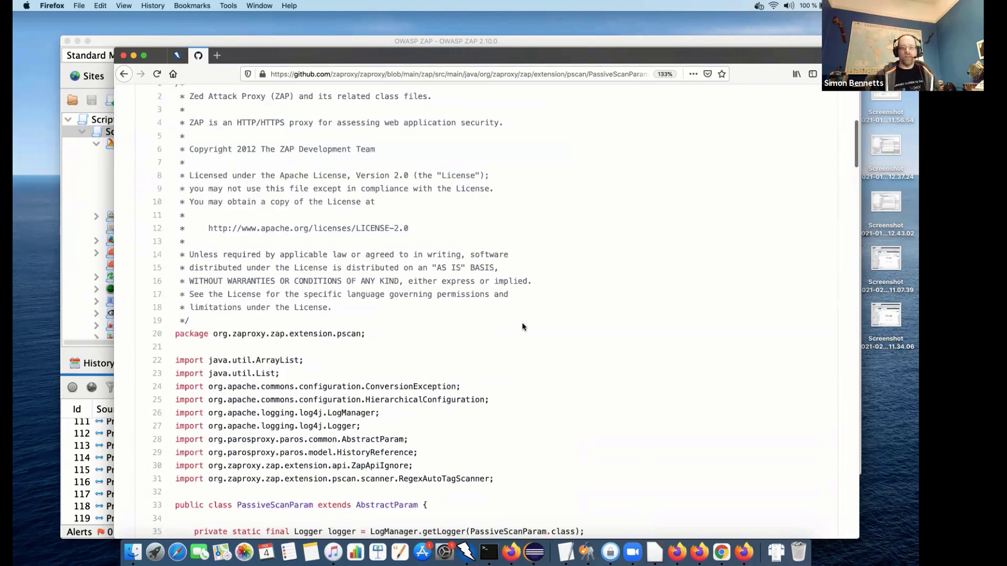
{"action": "scroll", "coordinate": [522, 326], "scroll_direction": "down", "scroll_amount": 5}
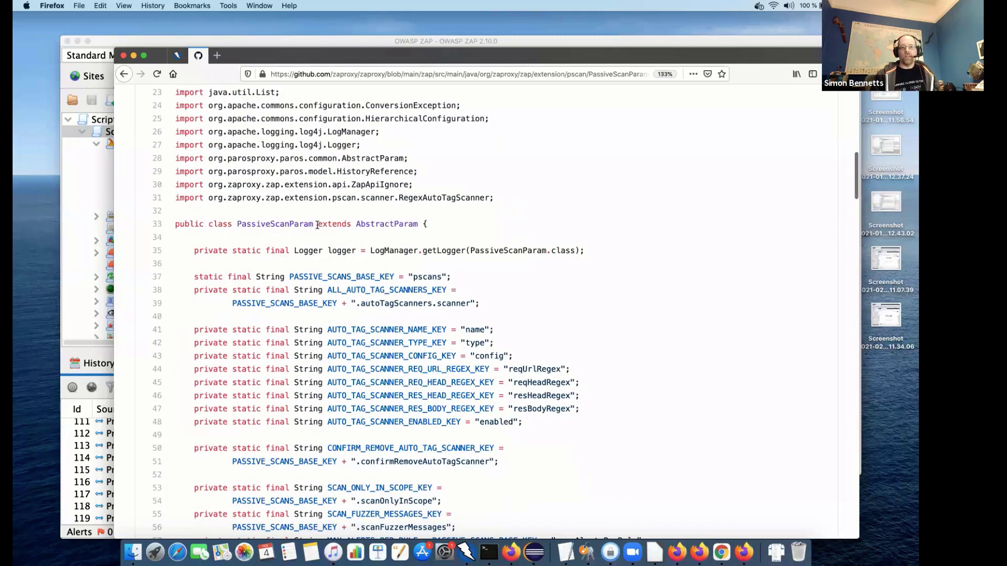
{"action": "left_click_drag", "start_coordinate": [317, 225], "coordinate": [423, 225]}
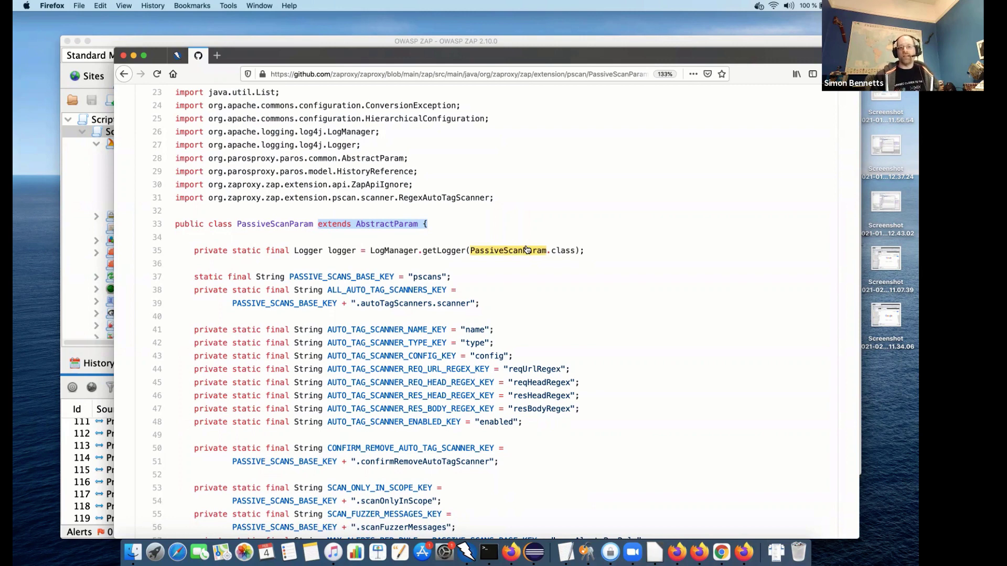
{"action": "left_click", "coordinate": [514, 230]}
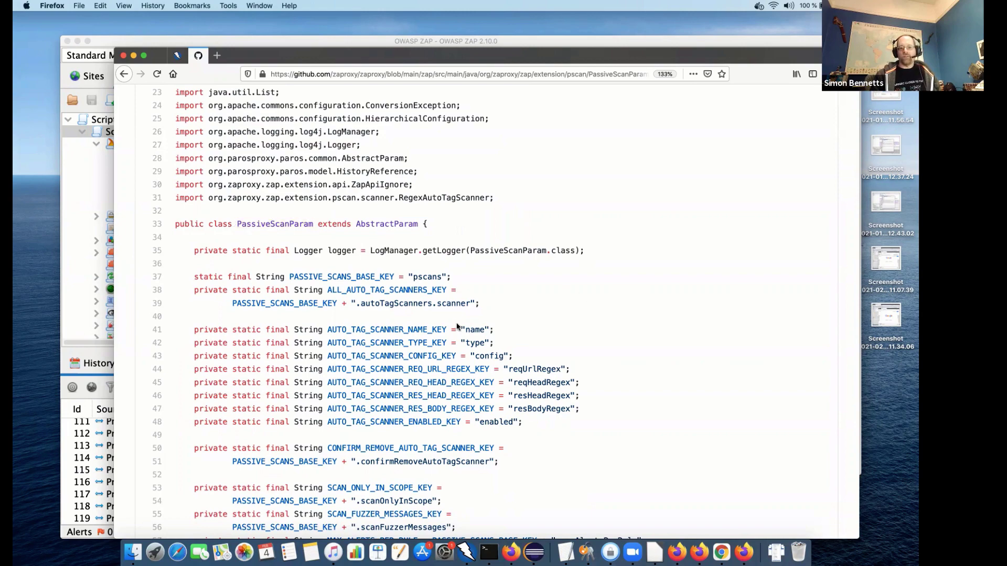
Look through the rest of PassiveScanParam.java, examining how its parse and setter methods use the key constants.
{"action": "scroll", "coordinate": [457, 326], "scroll_direction": "down", "scroll_amount": 3}
{"action": "scroll", "coordinate": [458, 327], "scroll_direction": "down", "scroll_amount": 15}
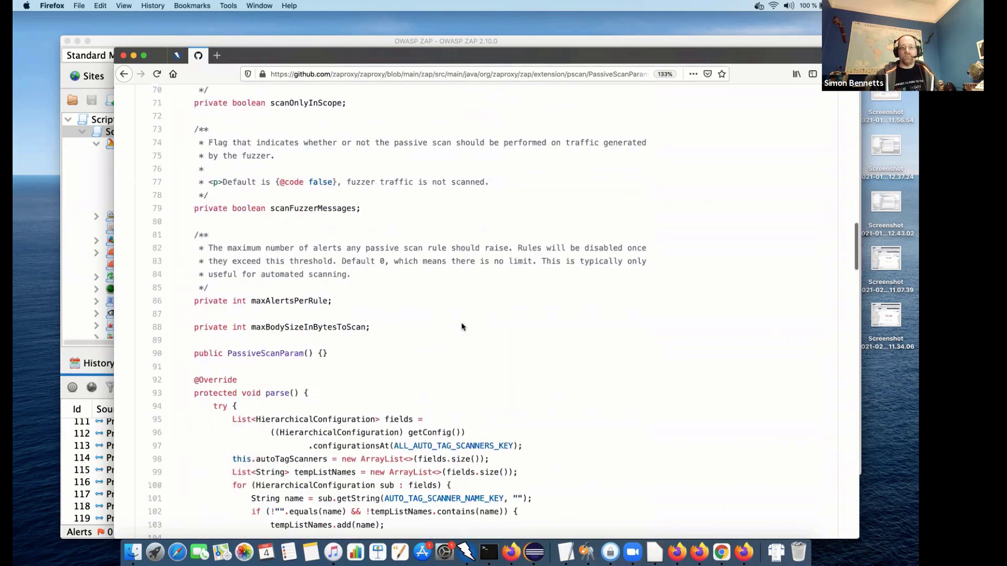
{"action": "scroll", "coordinate": [461, 327], "scroll_direction": "down", "scroll_amount": 9}
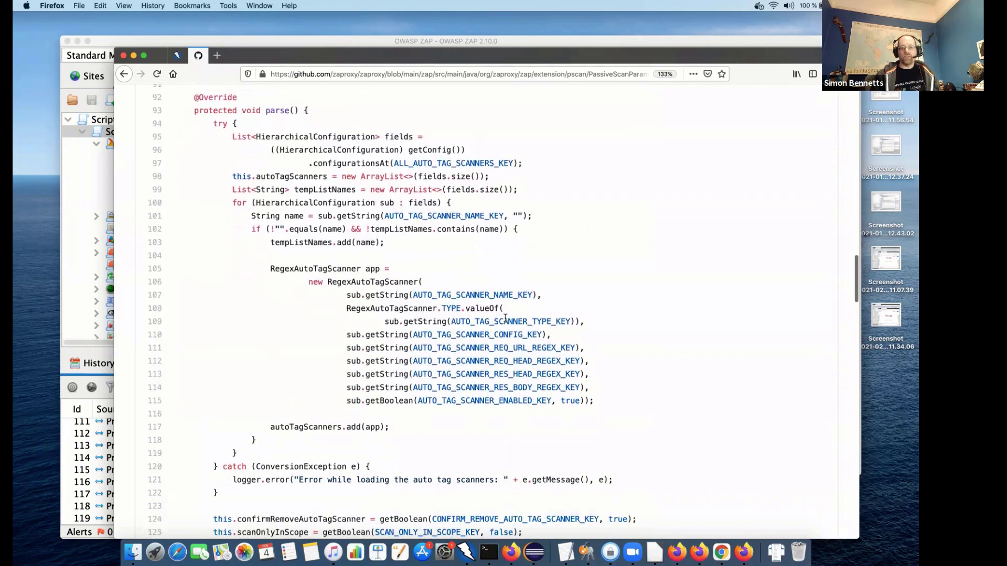
{"action": "scroll", "coordinate": [505, 319], "scroll_direction": "down", "scroll_amount": 1}
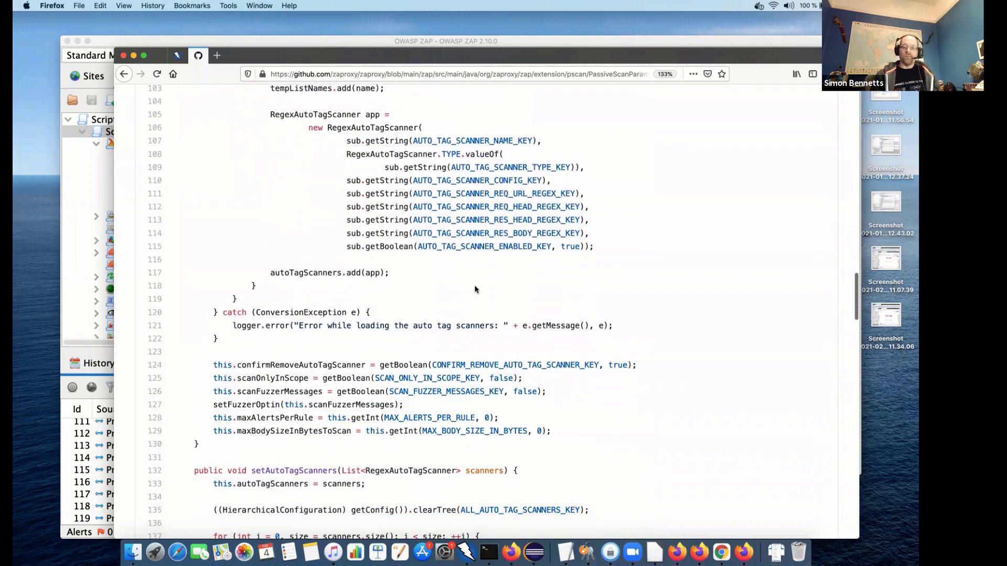
{"action": "scroll", "coordinate": [475, 288], "scroll_direction": "down", "scroll_amount": 4}
{"action": "scroll", "coordinate": [475, 289], "scroll_direction": "down", "scroll_amount": 6}
{"action": "scroll", "coordinate": [474, 288], "scroll_direction": "up", "scroll_amount": 1}
{"action": "scroll", "coordinate": [474, 289], "scroll_direction": "down", "scroll_amount": 20}
{"action": "scroll", "coordinate": [475, 289], "scroll_direction": "down", "scroll_amount": 5}
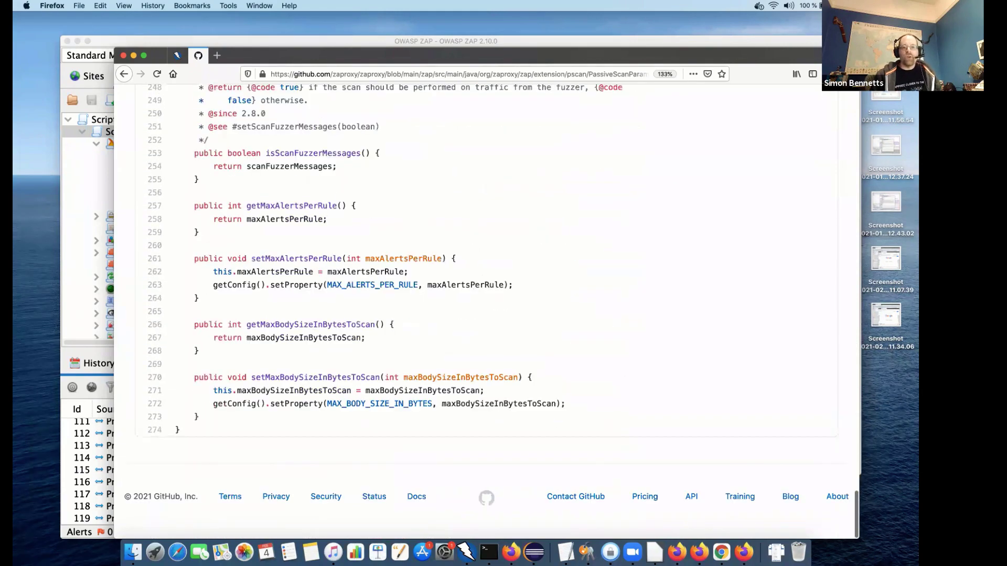
{"action": "scroll", "coordinate": [315, 325], "scroll_direction": "up", "scroll_amount": 10}
{"action": "scroll", "coordinate": [315, 325], "scroll_direction": "down", "scroll_amount": 10}
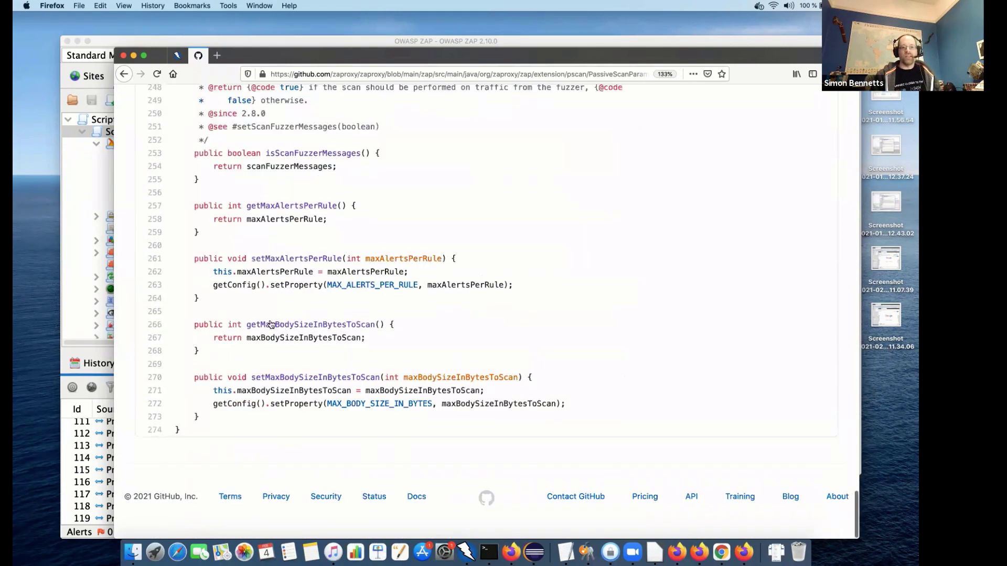
{"action": "scroll", "coordinate": [687, 309], "scroll_direction": "up", "scroll_amount": 12}
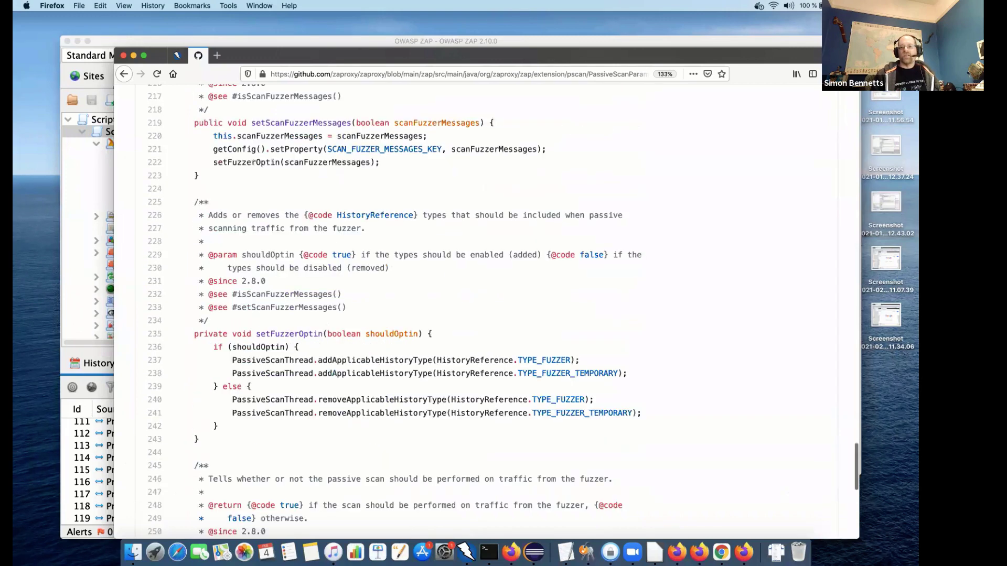
{"action": "scroll", "coordinate": [486, 312], "scroll_direction": "up", "scroll_amount": 20}
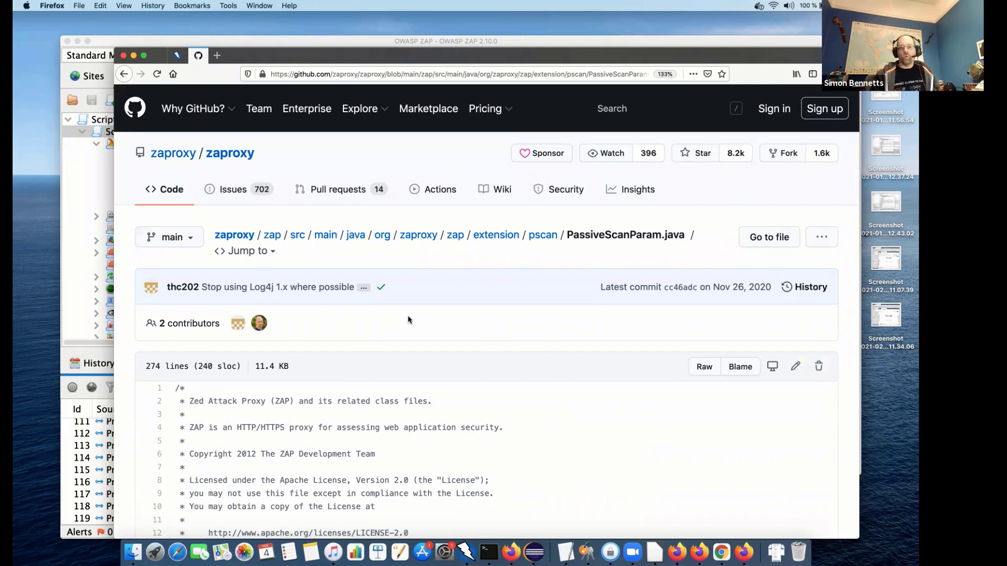
Highlight zaproxy in the file path, then open the zaproxy organization in a new tab and go to its zap-extensions repository.
{"action": "left_click_drag", "start_coordinate": [215, 236], "coordinate": [261, 236]}
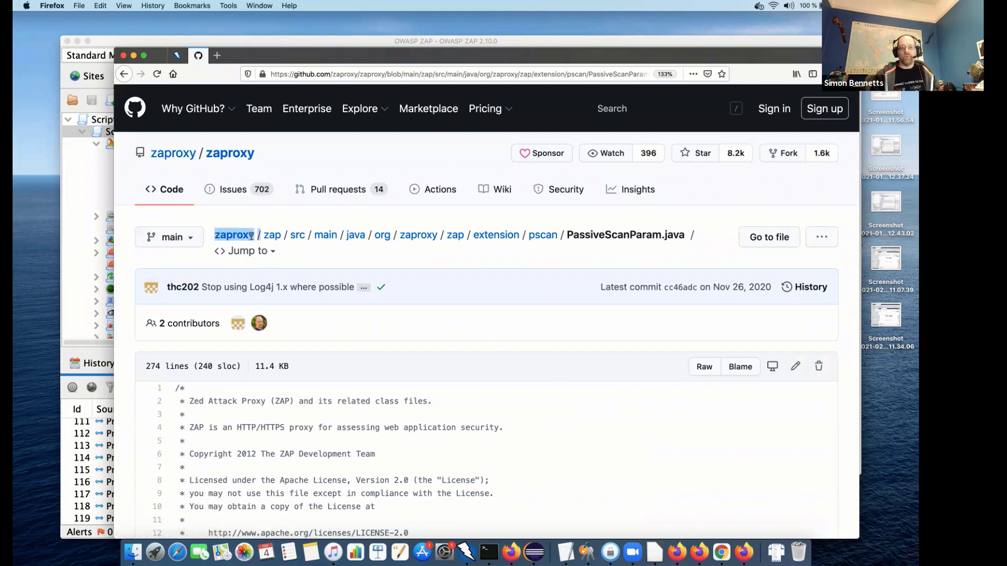
{"action": "right_click", "coordinate": [173, 153]}
{"action": "left_click", "coordinate": [198, 159]}
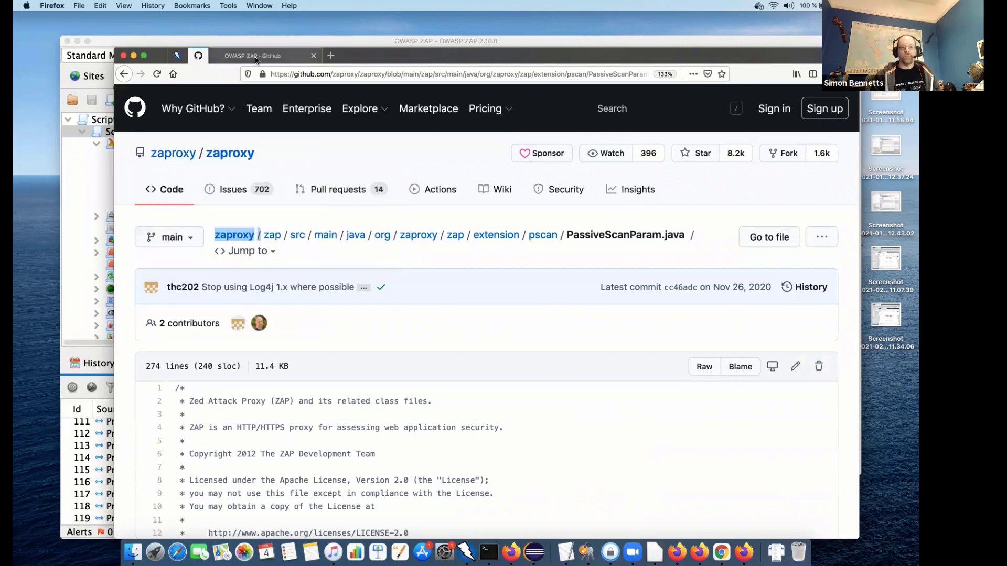
{"action": "left_click", "coordinate": [256, 57]}
{"action": "left_click", "coordinate": [419, 315]}
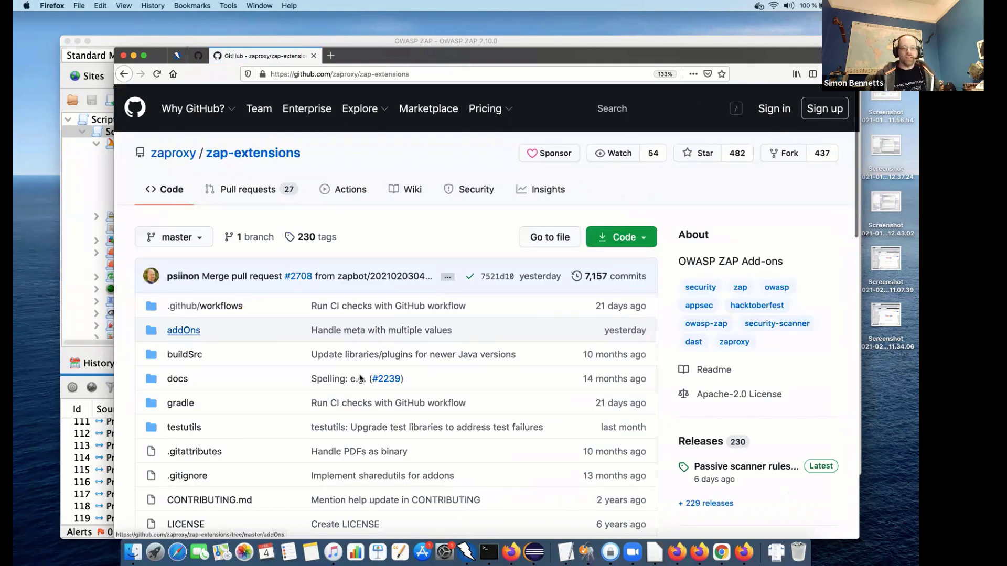
Find the spiderAjax add-on in the addOns folder and open AjaxSpiderParam.java from its main Java sources.
{"action": "scroll", "coordinate": [361, 375], "scroll_direction": "down", "scroll_amount": 10}
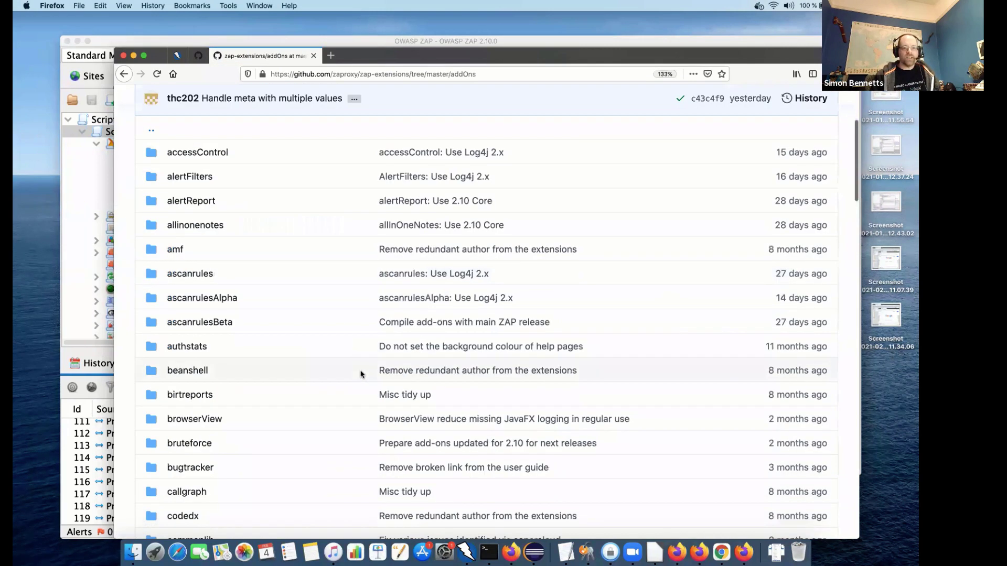
{"action": "scroll", "coordinate": [340, 374], "scroll_direction": "down", "scroll_amount": 12}
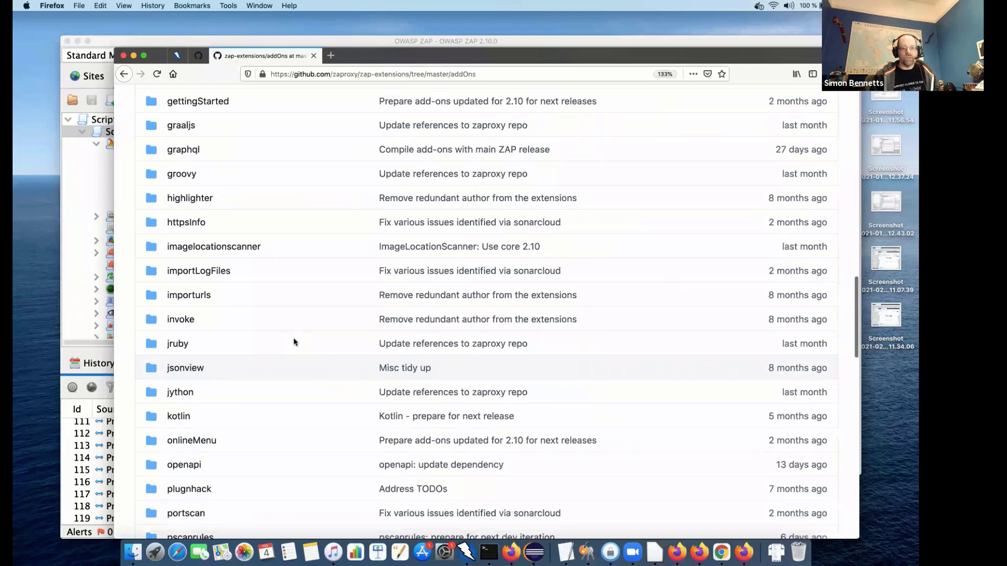
{"action": "scroll", "coordinate": [335, 394], "scroll_direction": "down", "scroll_amount": 10}
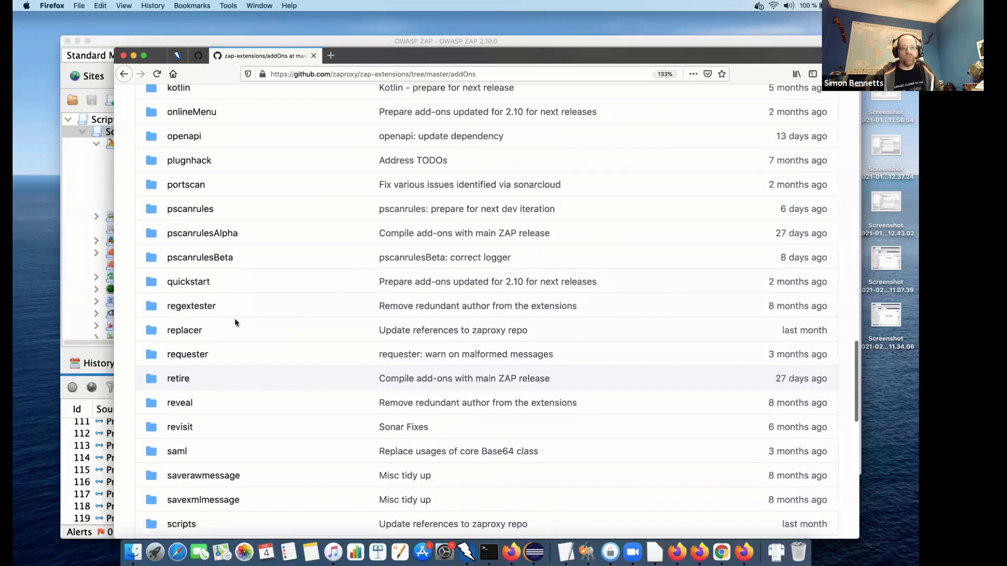
{"action": "scroll", "coordinate": [230, 330], "scroll_direction": "down", "scroll_amount": 2}
{"action": "left_click", "coordinate": [195, 333]}
{"action": "left_click", "coordinate": [188, 356]}
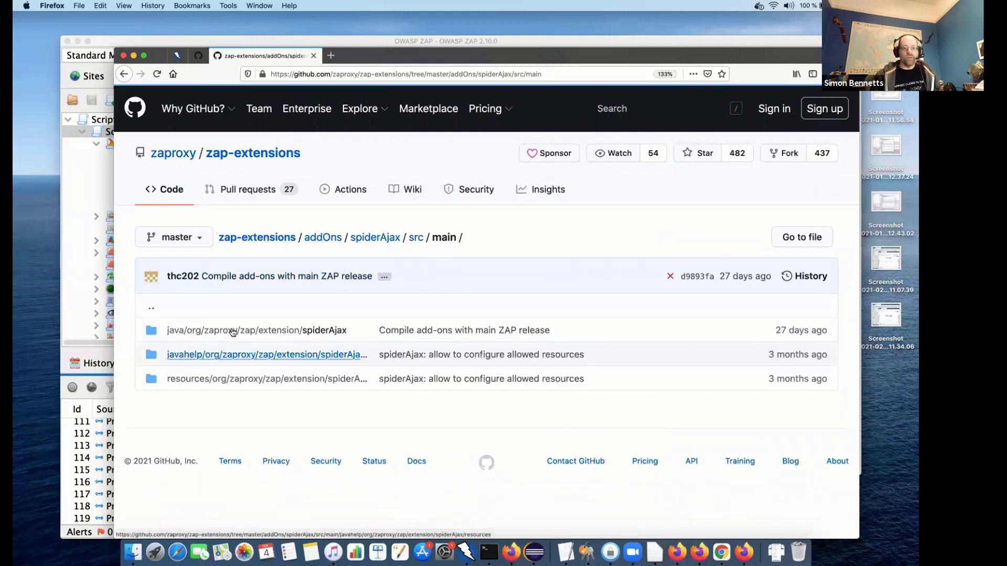
{"action": "left_click", "coordinate": [232, 334]}
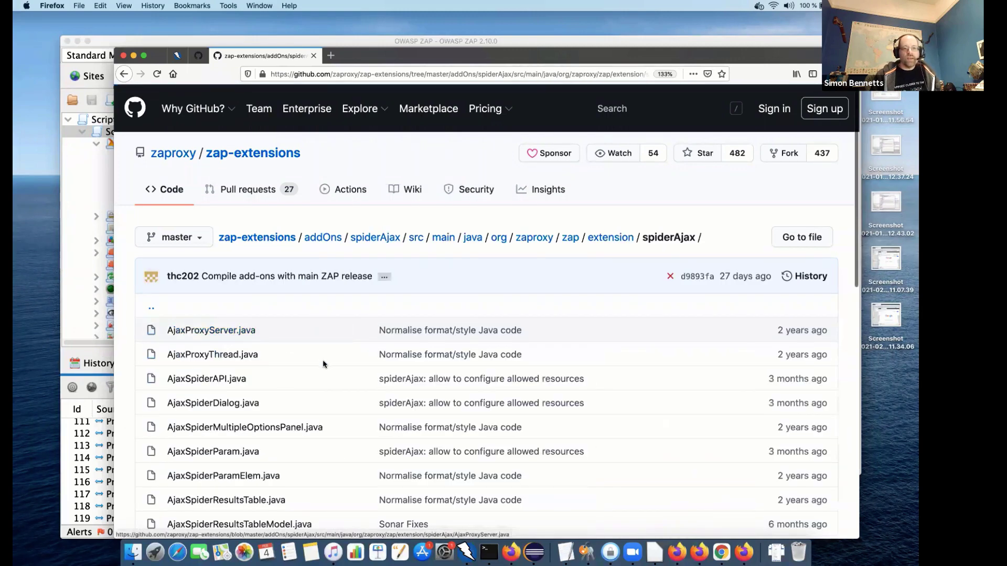
{"action": "scroll", "coordinate": [323, 364], "scroll_direction": "down", "scroll_amount": 3}
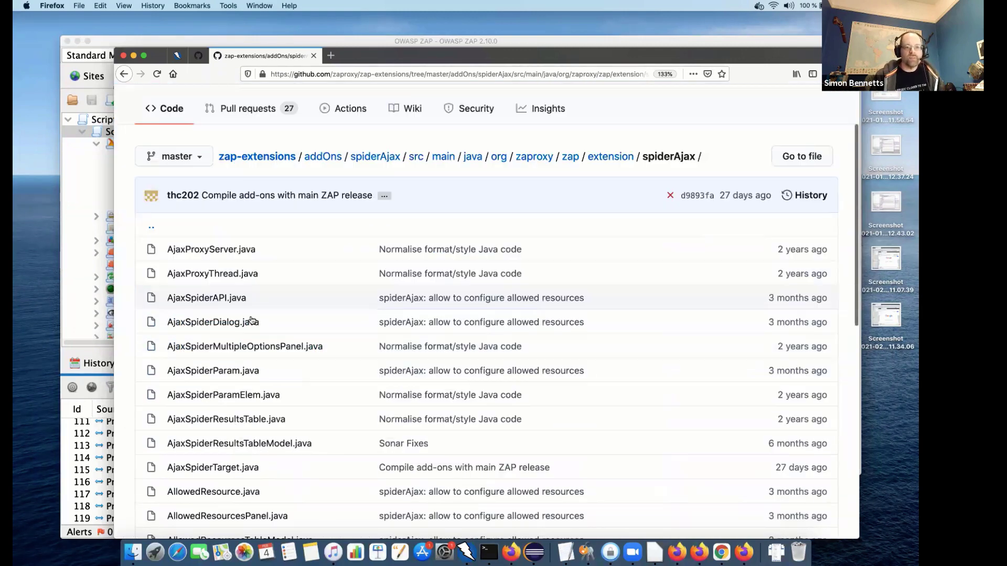
{"action": "left_click", "coordinate": [231, 313]}
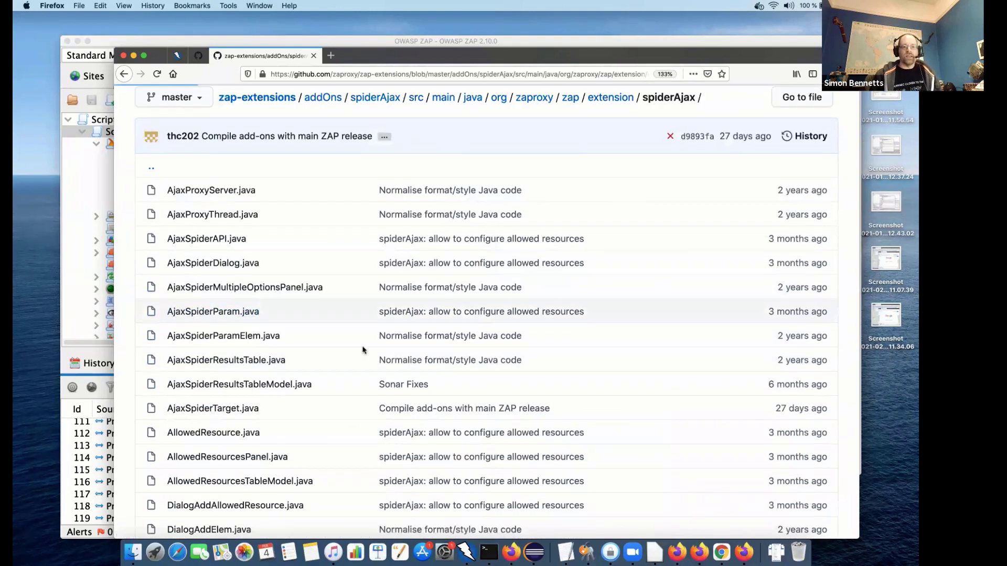
Highlight the ajaxSpider base key and the numberOfBrowsers key in AjaxSpiderParam.java.
{"action": "scroll", "coordinate": [364, 350], "scroll_direction": "down", "scroll_amount": 5}
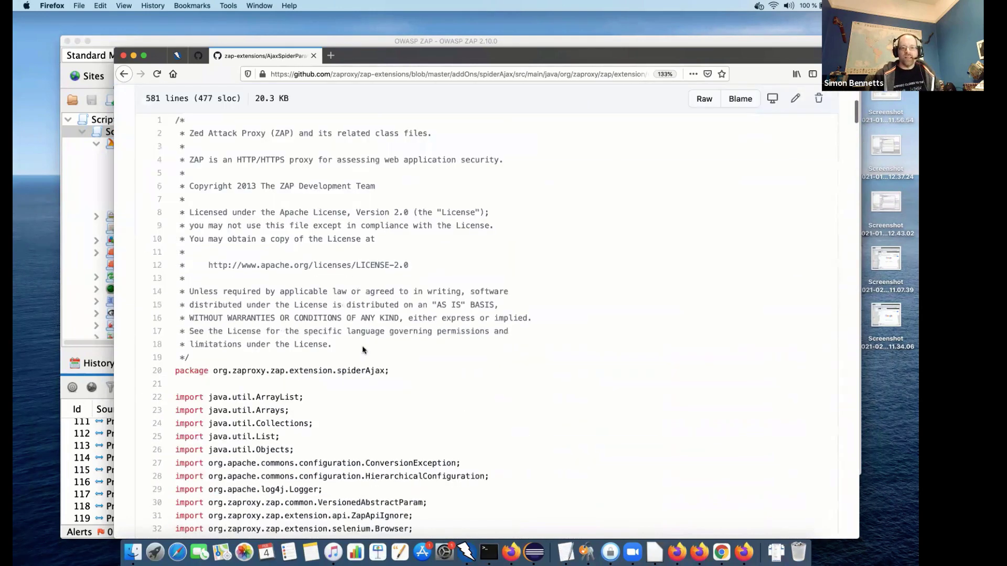
{"action": "scroll", "coordinate": [363, 350], "scroll_direction": "down", "scroll_amount": 10}
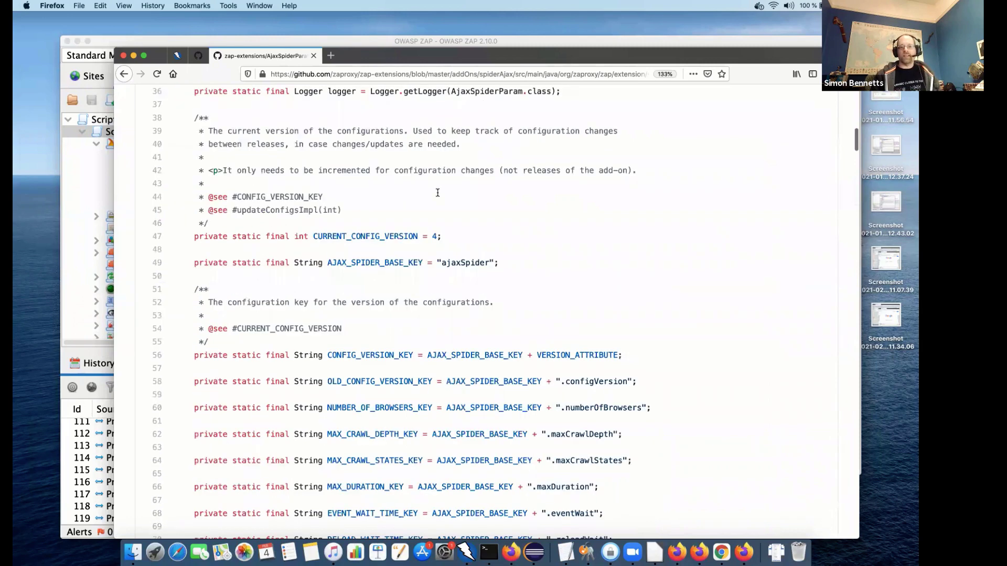
{"action": "left_click_drag", "start_coordinate": [487, 198], "coordinate": [499, 198]}
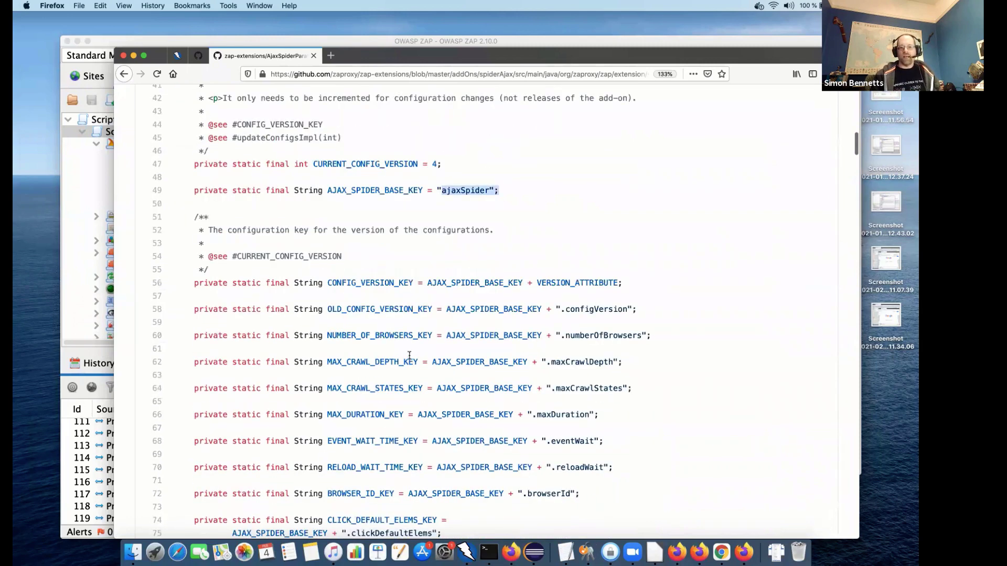
{"action": "scroll", "coordinate": [577, 336], "scroll_direction": "down", "scroll_amount": 1}
{"action": "scroll", "coordinate": [577, 335], "scroll_direction": "down", "scroll_amount": 1}
{"action": "double_click", "coordinate": [590, 300]}
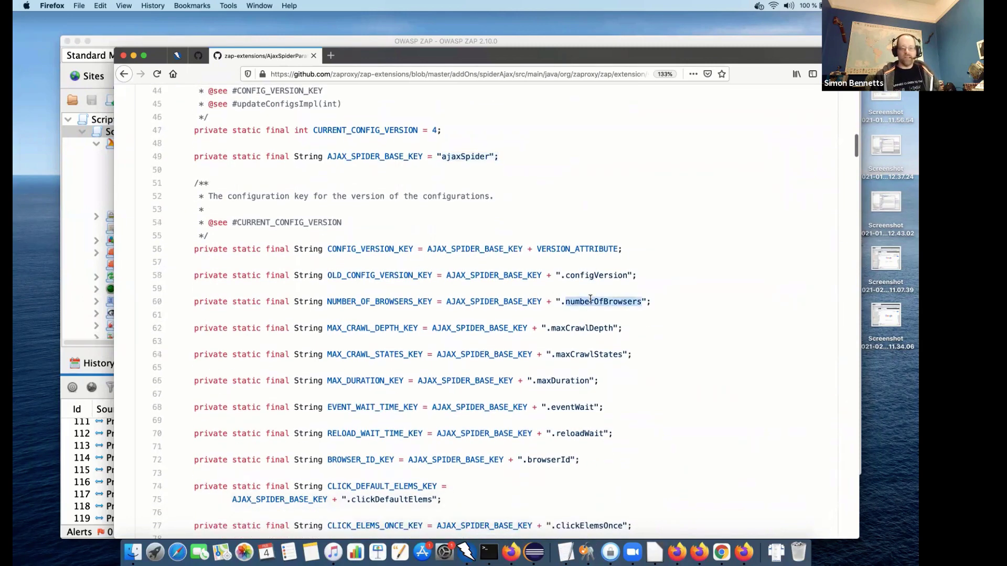
Switch to Terminal, search config.xml in vi for numberOf, and highlight from the ajaxSpider tag through the numberOfBrowsers entry.
{"action": "key", "text": "super+Tab"}
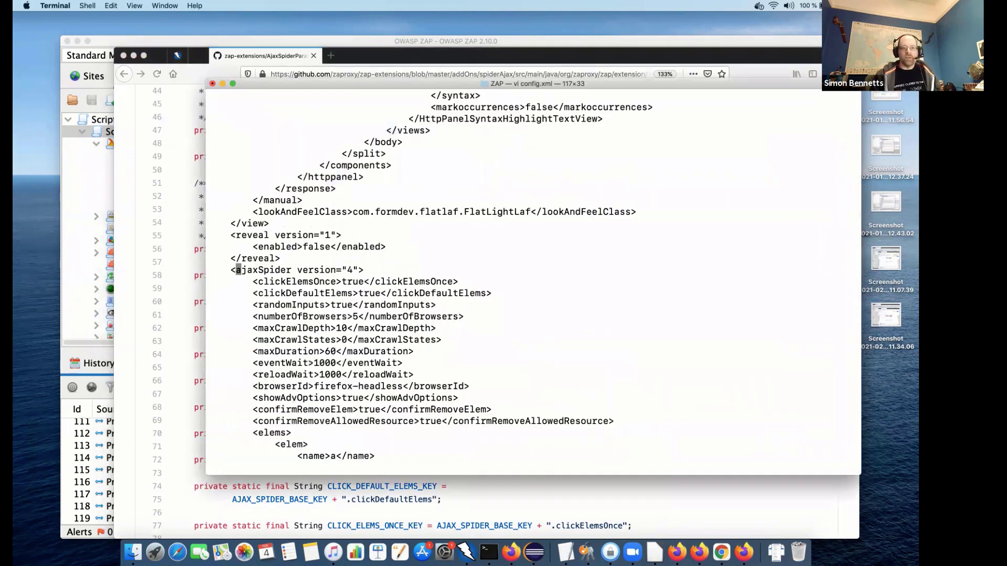
{"action": "type", "text": "/numberOf"}
{"action": "key", "text": "Return"}
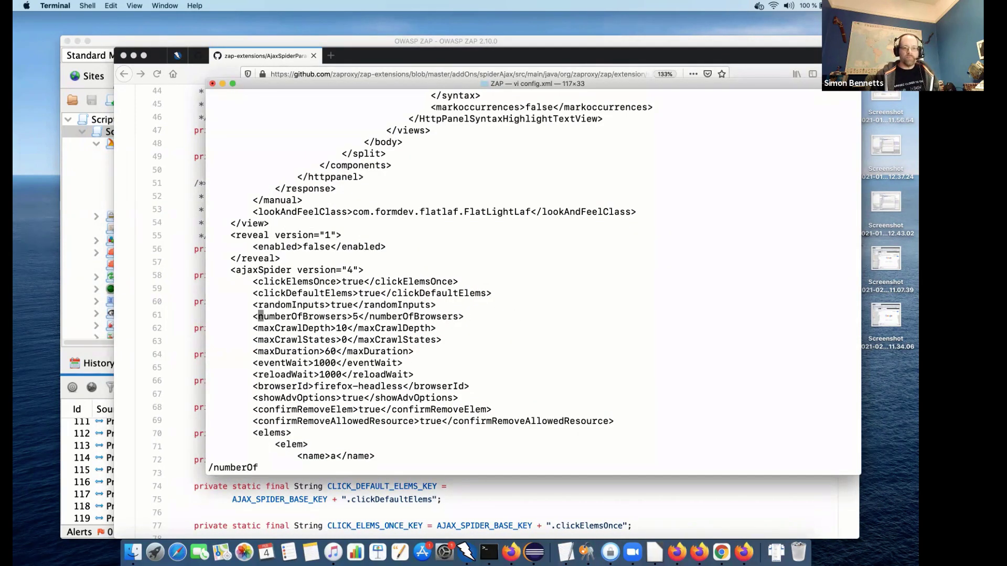
{"action": "left_click_drag", "start_coordinate": [266, 316], "coordinate": [420, 320]}
{"action": "left_click_drag", "start_coordinate": [236, 270], "coordinate": [466, 319]}
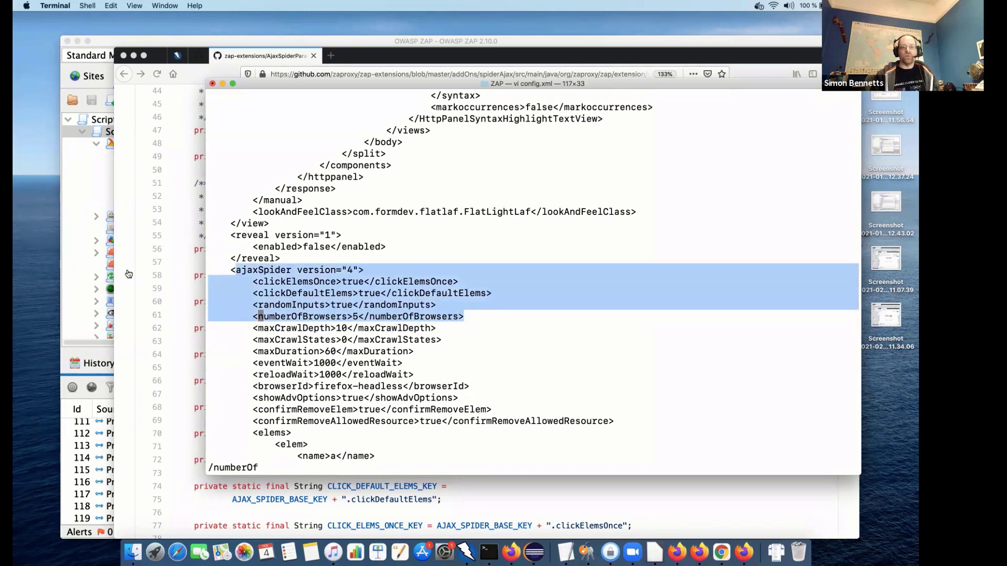
Return to Firefox, highlight numberOfBrowsers in AjaxSpiderParam.java again and view the key constants below it.
{"action": "key", "text": "super+Tab"}
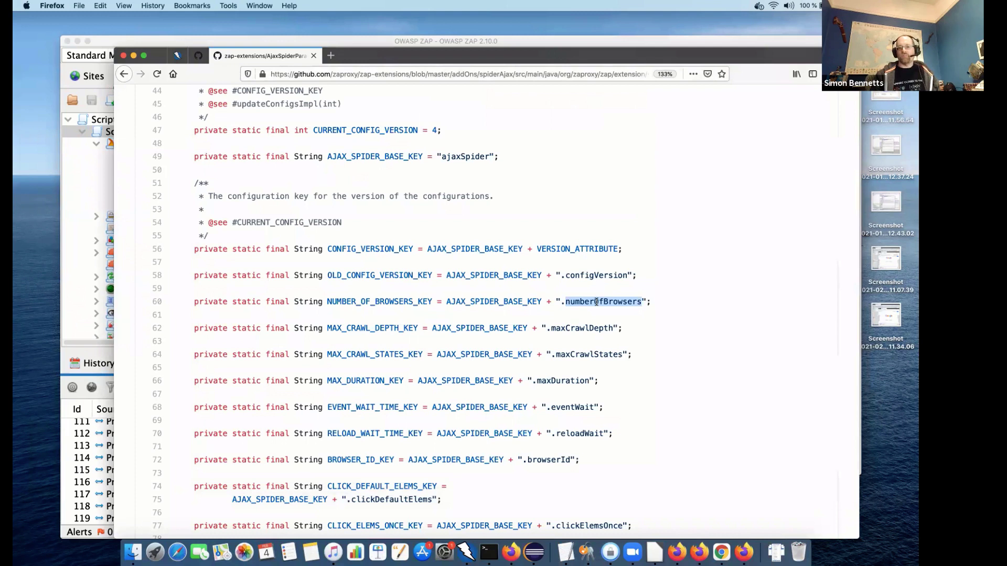
{"action": "left_click", "coordinate": [596, 302]}
{"action": "double_click", "coordinate": [595, 301]}
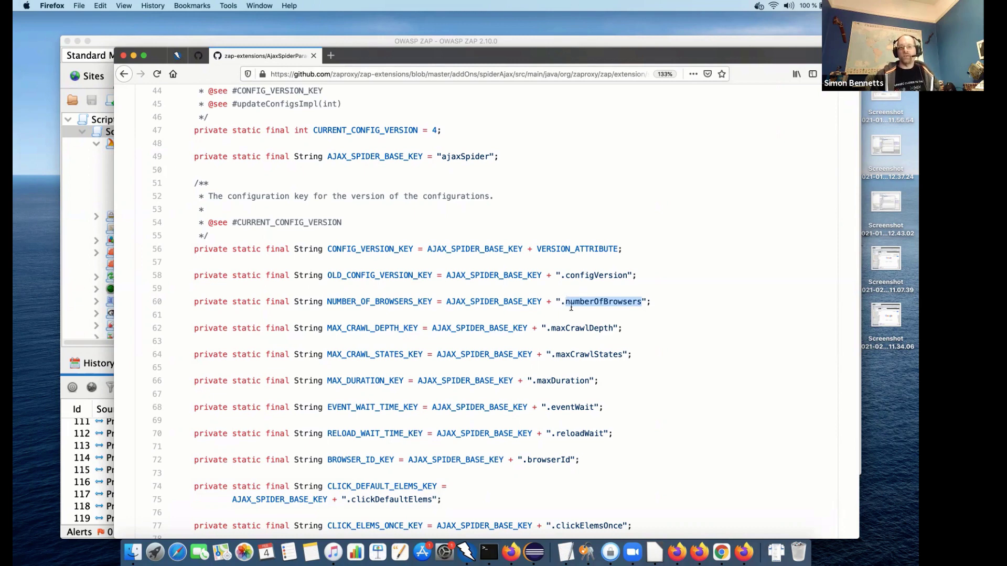
{"action": "scroll", "coordinate": [577, 323], "scroll_direction": "down", "scroll_amount": 5}
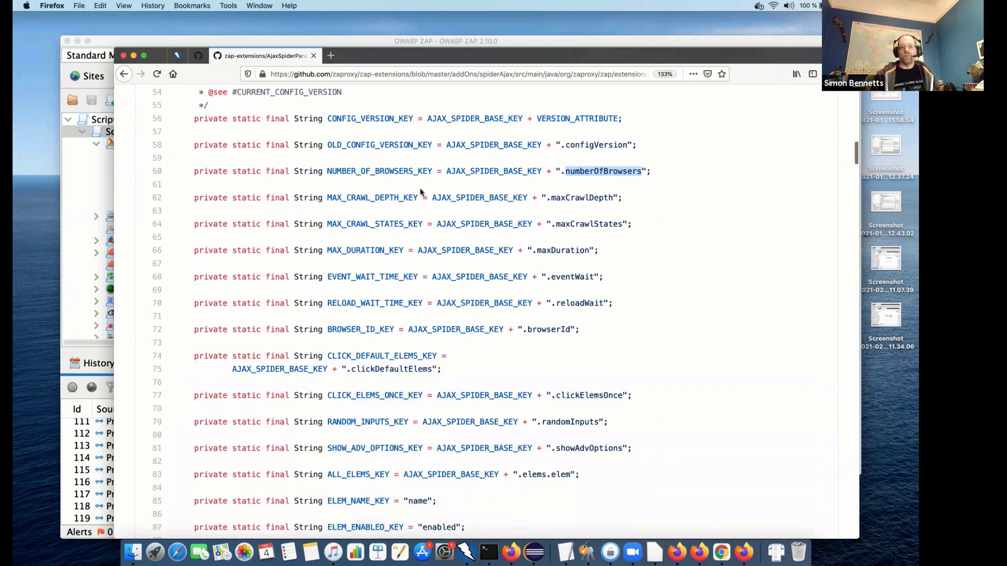
{"action": "scroll", "coordinate": [425, 200], "scroll_direction": "down", "scroll_amount": 1}
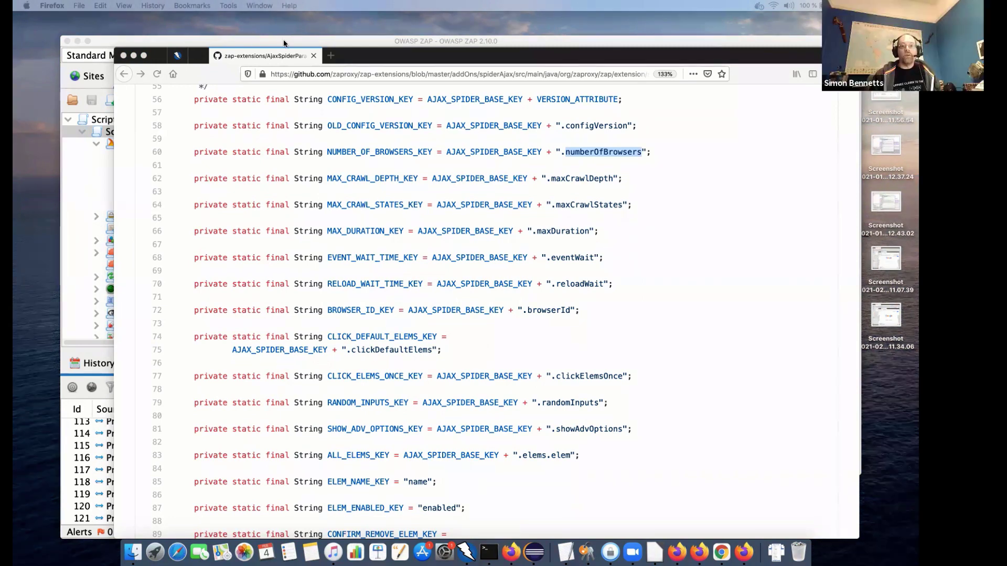
Switch to OWASP ZAP, open the Scan Policy Manager and select Default Policy.
{"action": "key", "text": "super+Tab"}
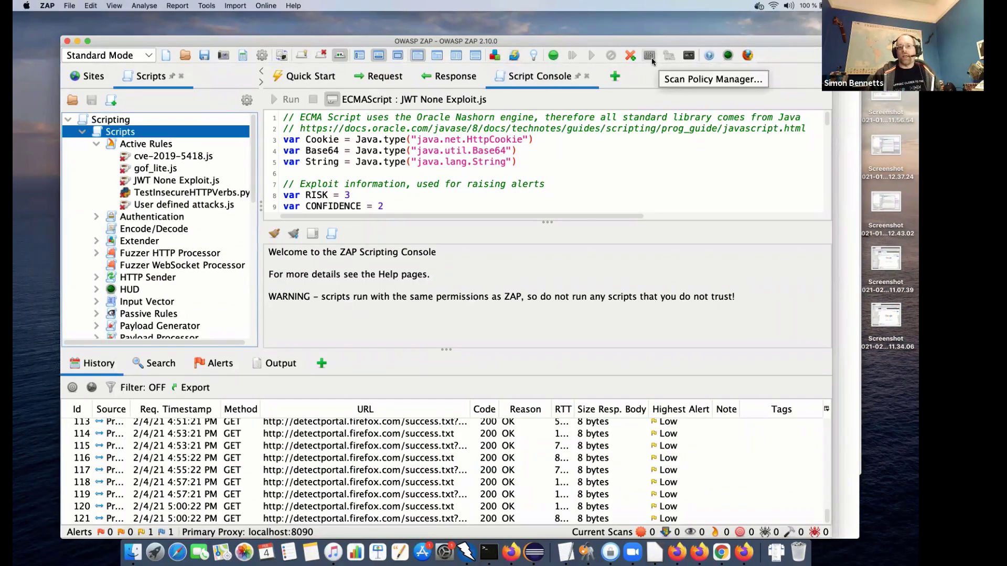
{"action": "left_click", "coordinate": [669, 55]}
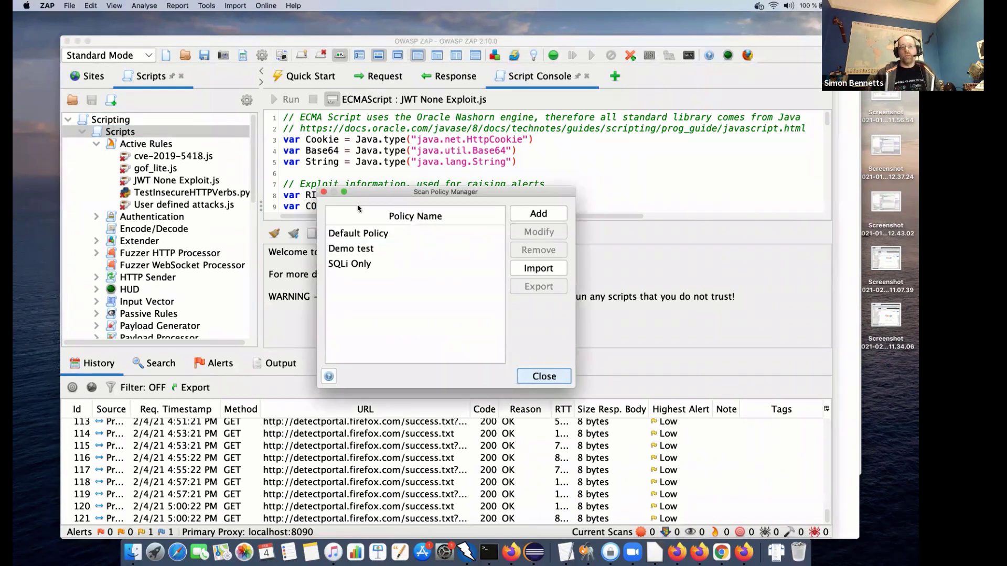
{"action": "left_click", "coordinate": [370, 238]}
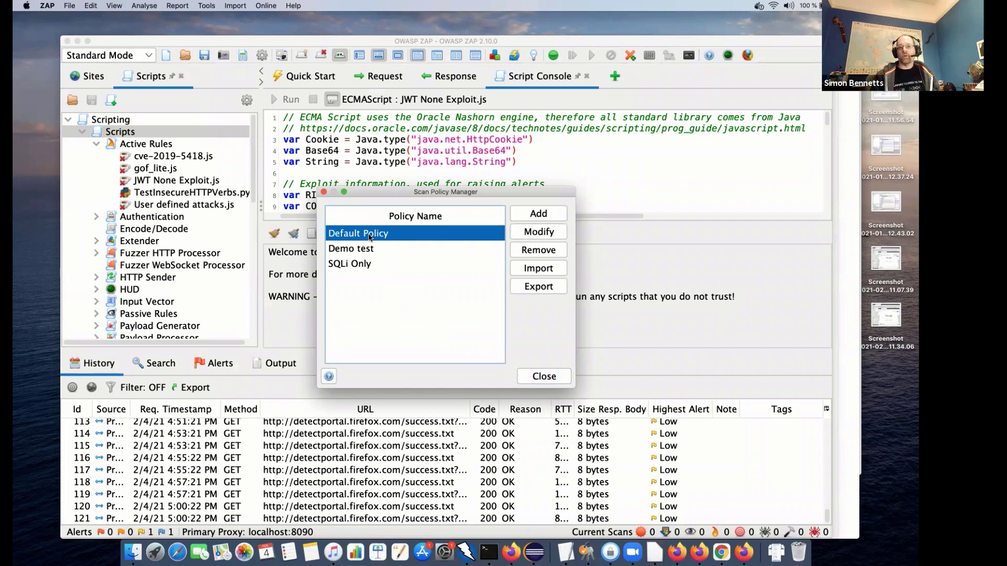
Inspect the SQLi Only policy's Injection rules, highlighting Hypersonic SQL and MsSQL, and return to Default Policy in the manager without saving.
{"action": "double_click", "coordinate": [363, 266]}
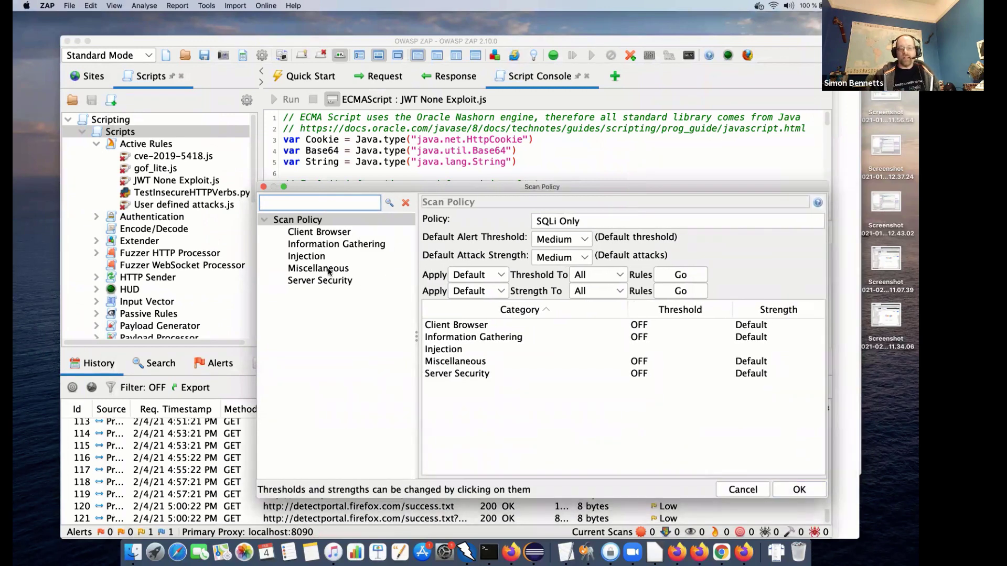
{"action": "left_click", "coordinate": [300, 256]}
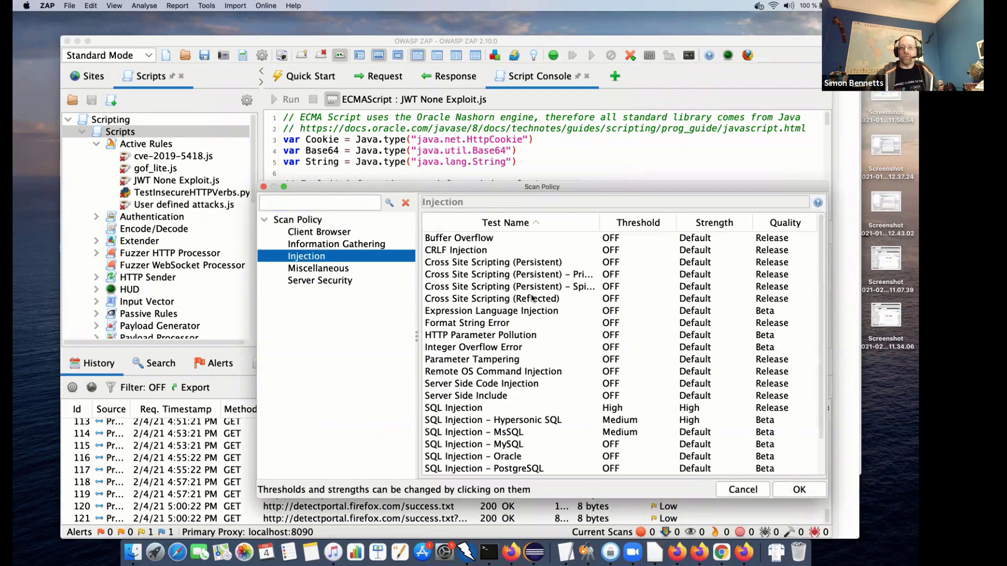
{"action": "scroll", "coordinate": [573, 415], "scroll_direction": "down", "scroll_amount": 1}
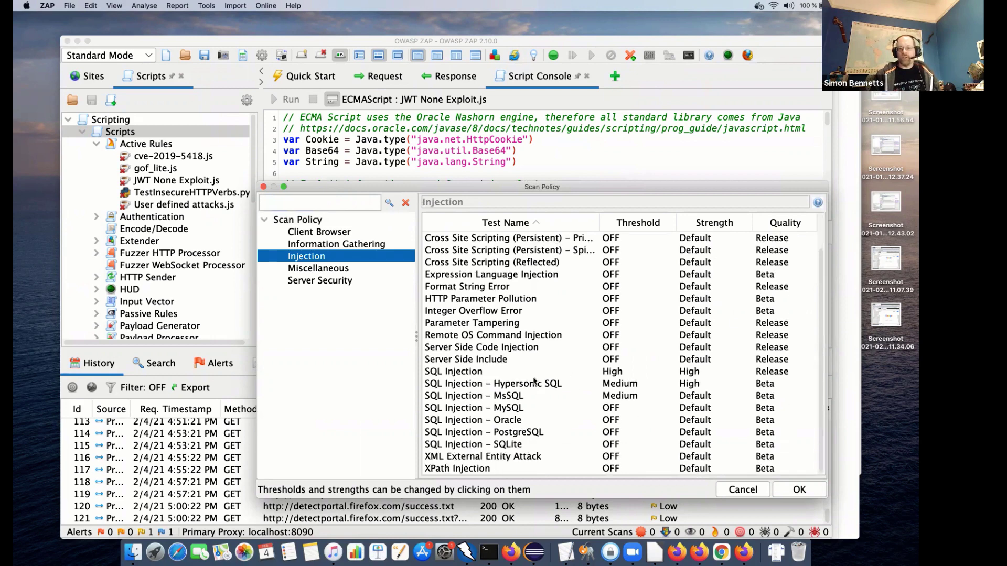
{"action": "left_click", "coordinate": [534, 387]}
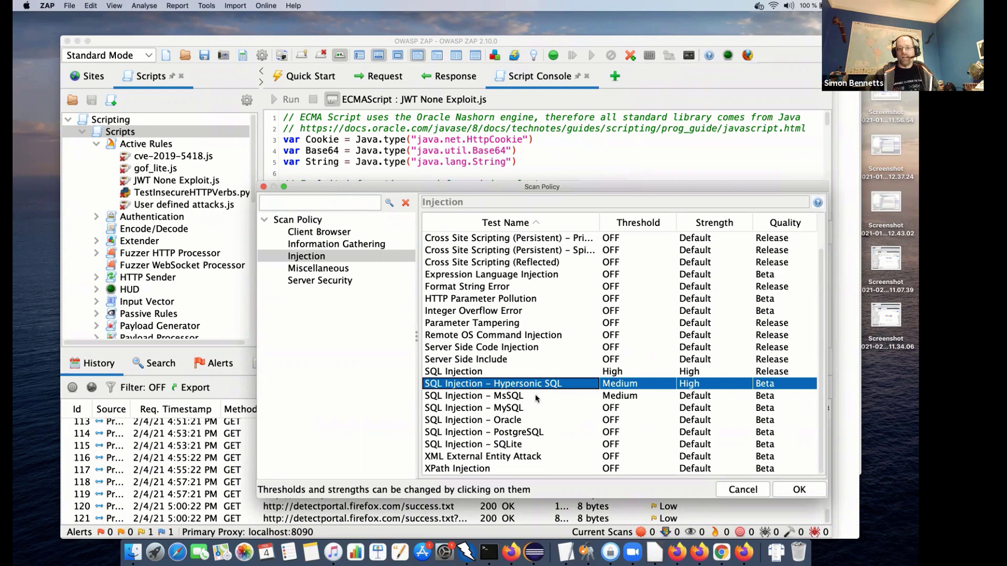
{"action": "left_click", "coordinate": [537, 399]}
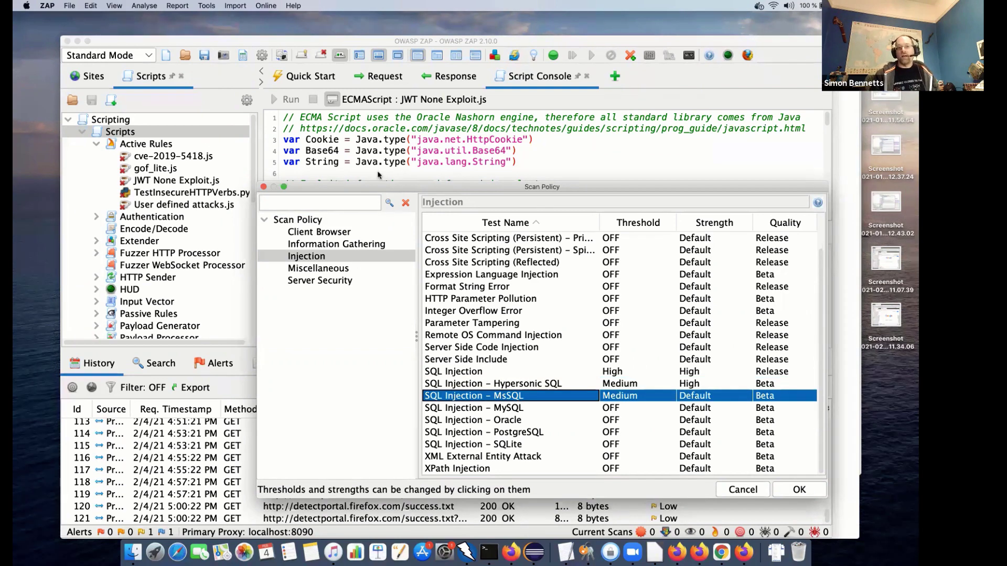
{"action": "left_click", "coordinate": [757, 492]}
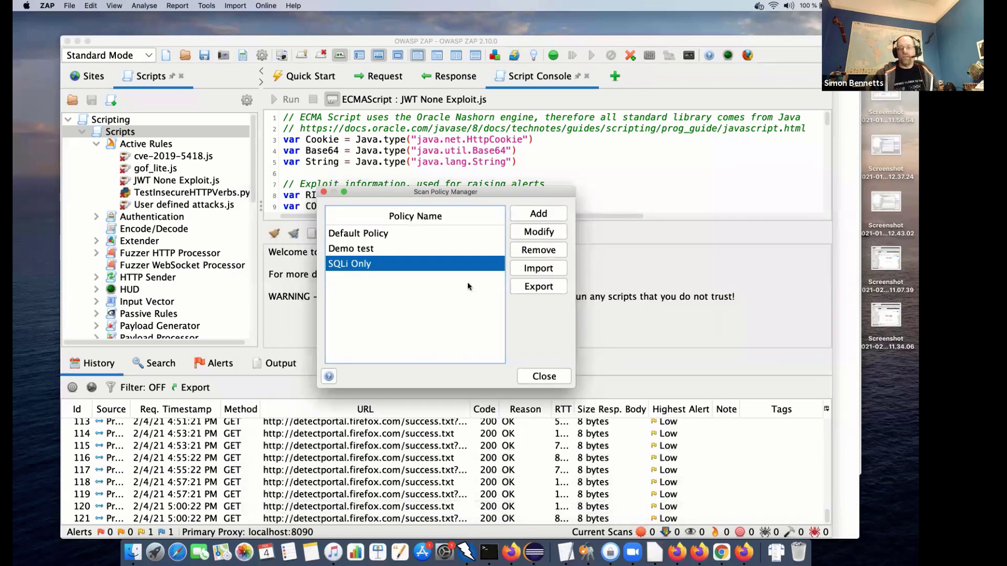
{"action": "left_click", "coordinate": [384, 237]}
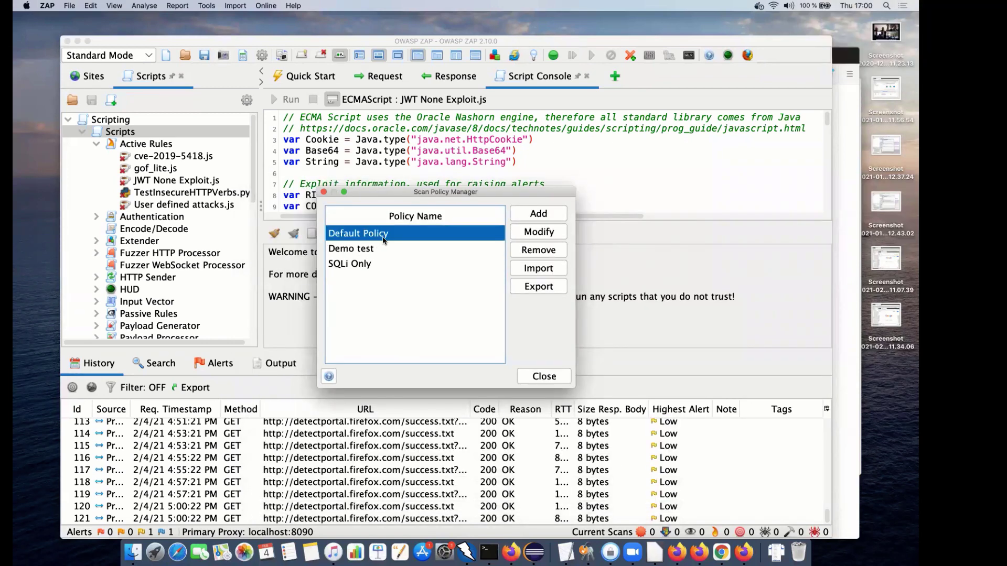